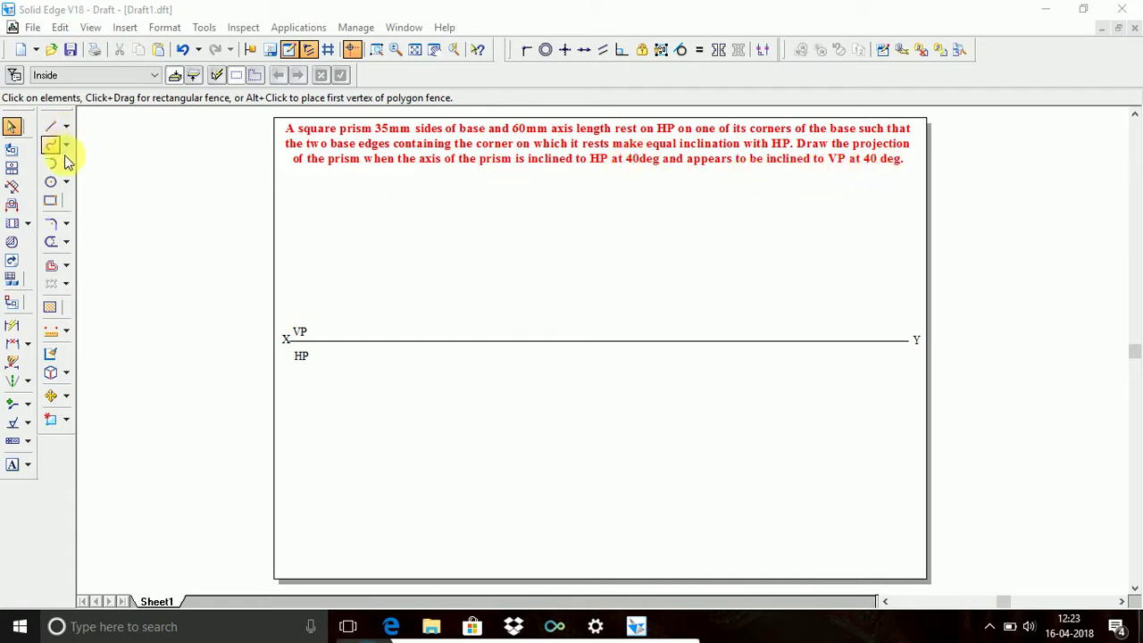
Underline the word "appears" in the problem statement and add the note "this is without locus problem" beneath the statement
left_click(52, 130)
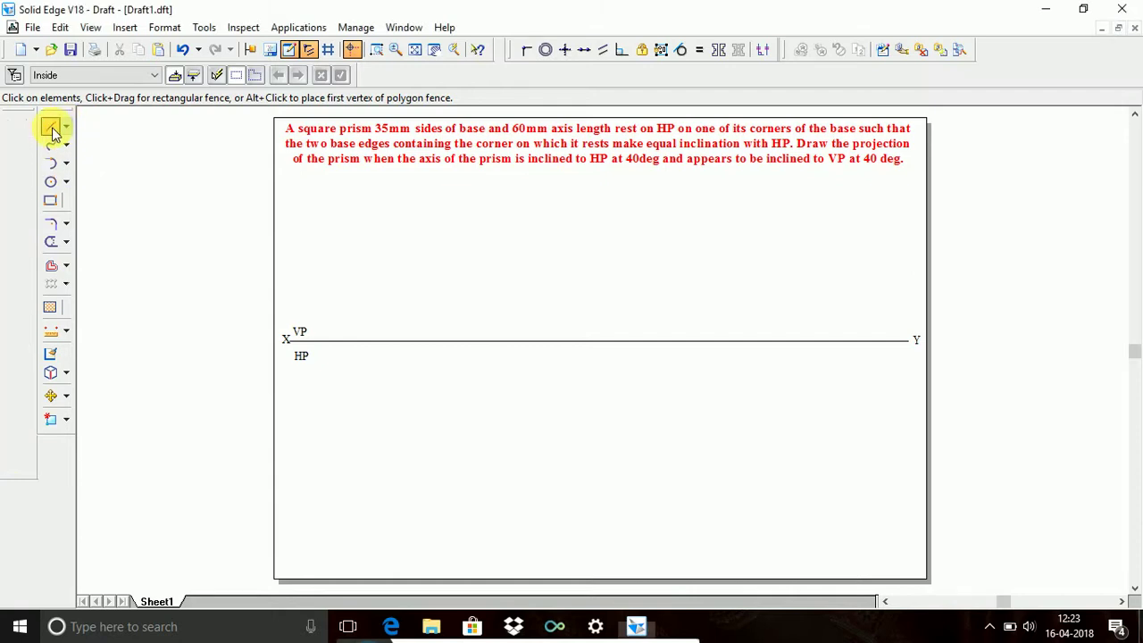
left_click(718, 174)
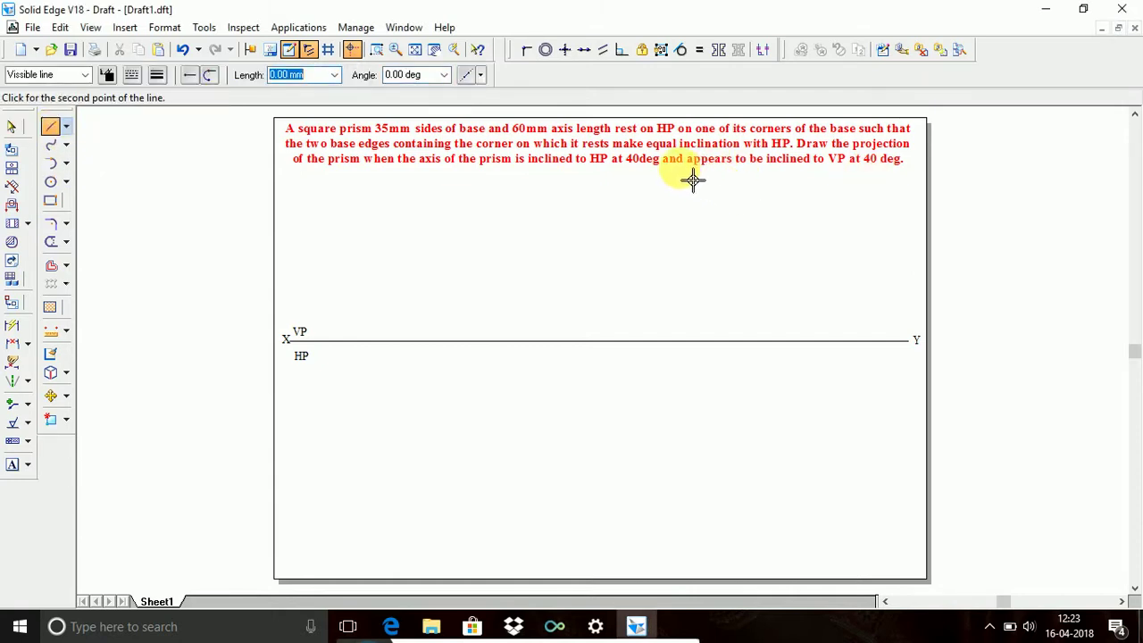
left_click(688, 175)
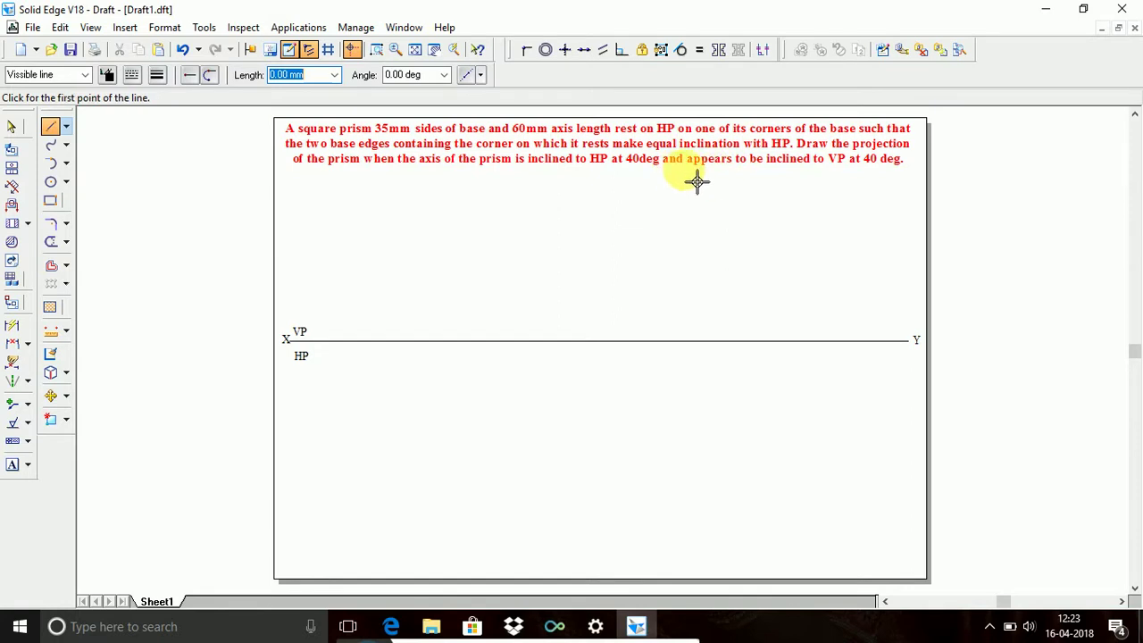
left_click(688, 176)
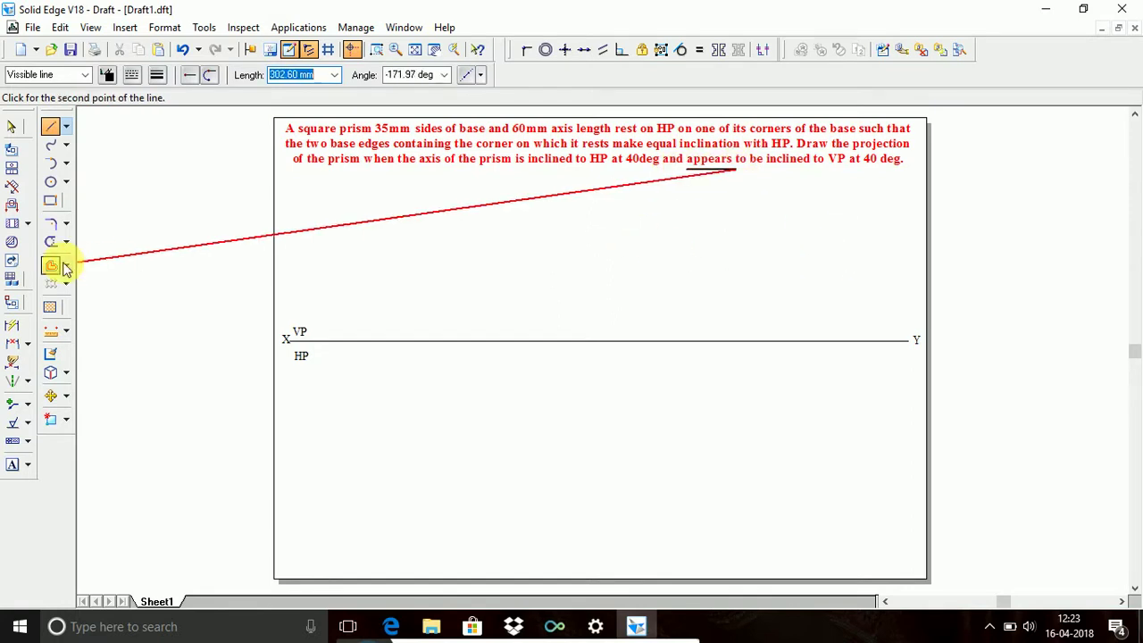
right_click(853, 278)
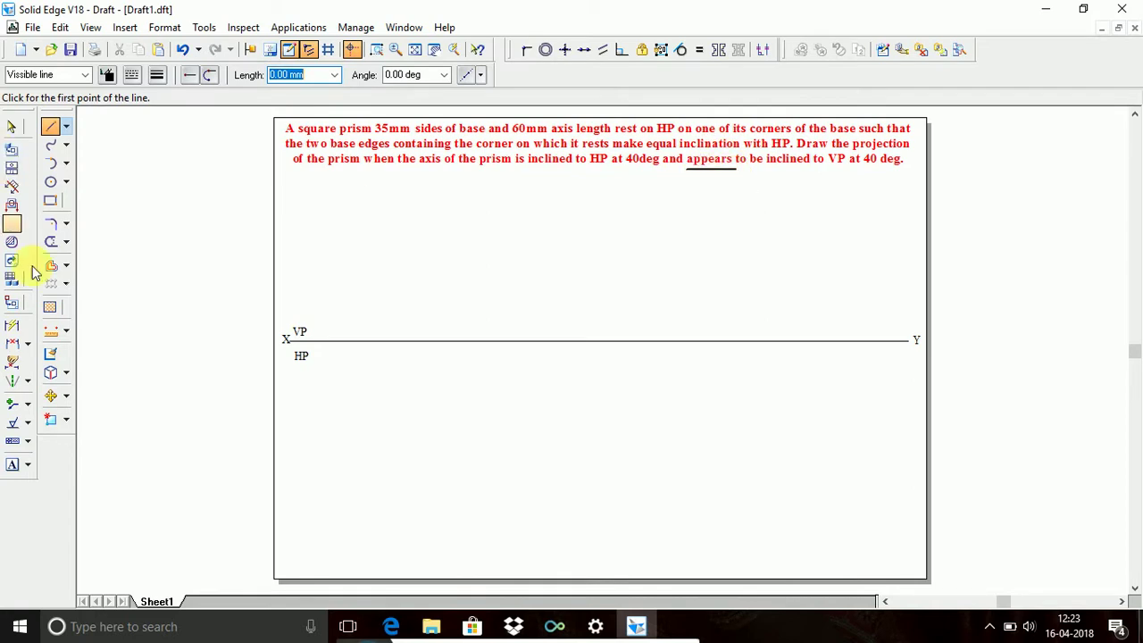
left_click(12, 464)
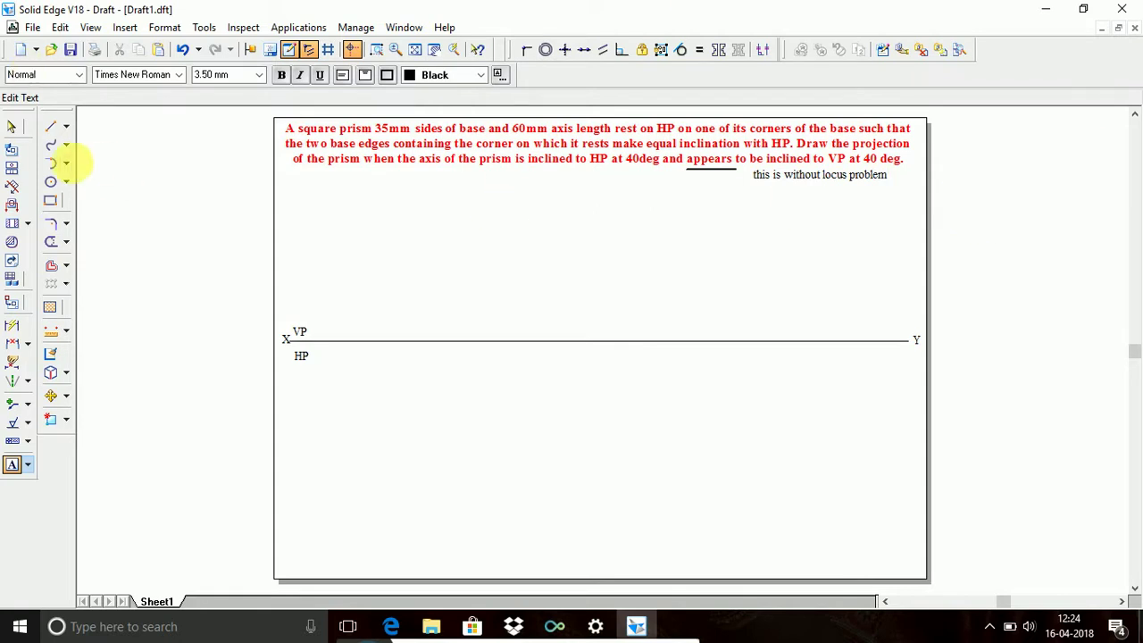
Draw a 35 by 35 mm square rotated 45 degrees below the XY line as the prism's top view
left_click(50, 204)
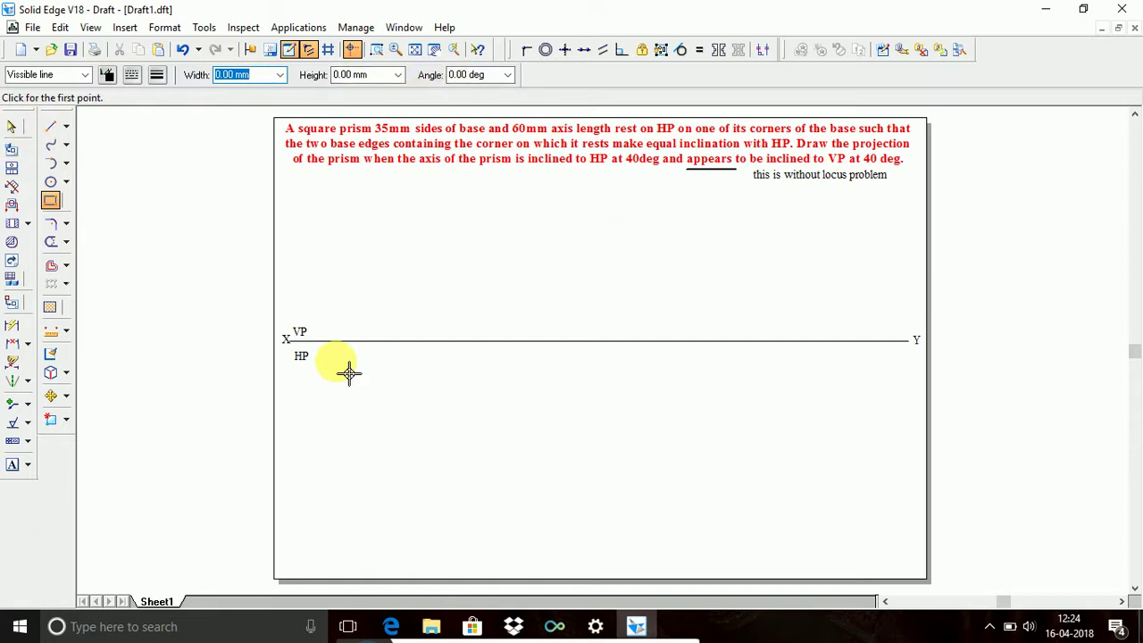
type("35")
key("Tab")
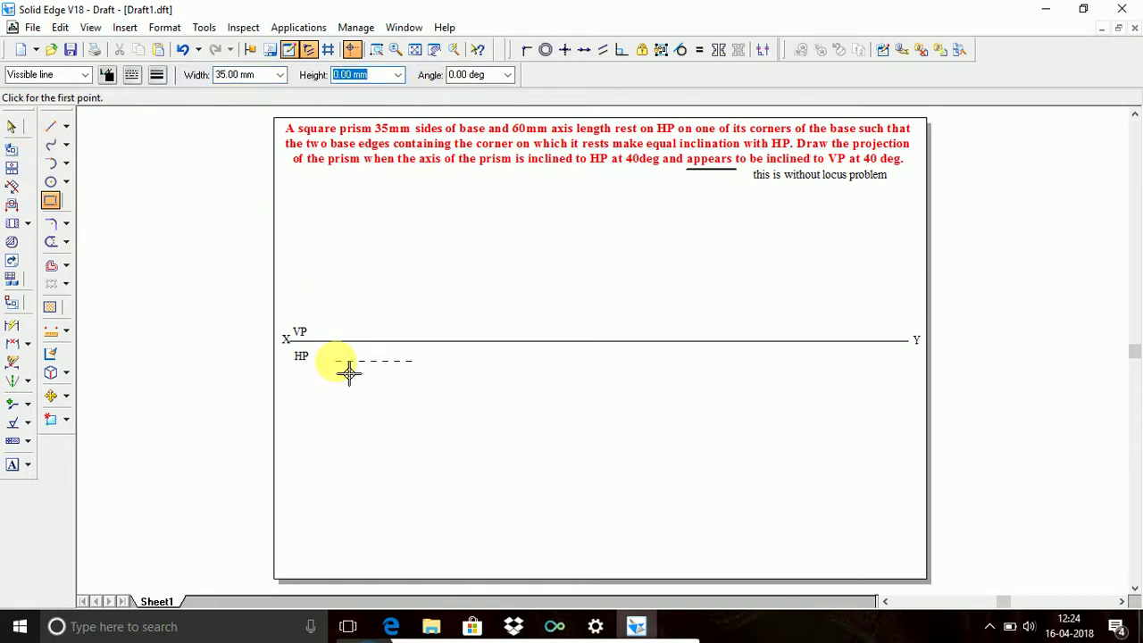
type("35")
key("Tab")
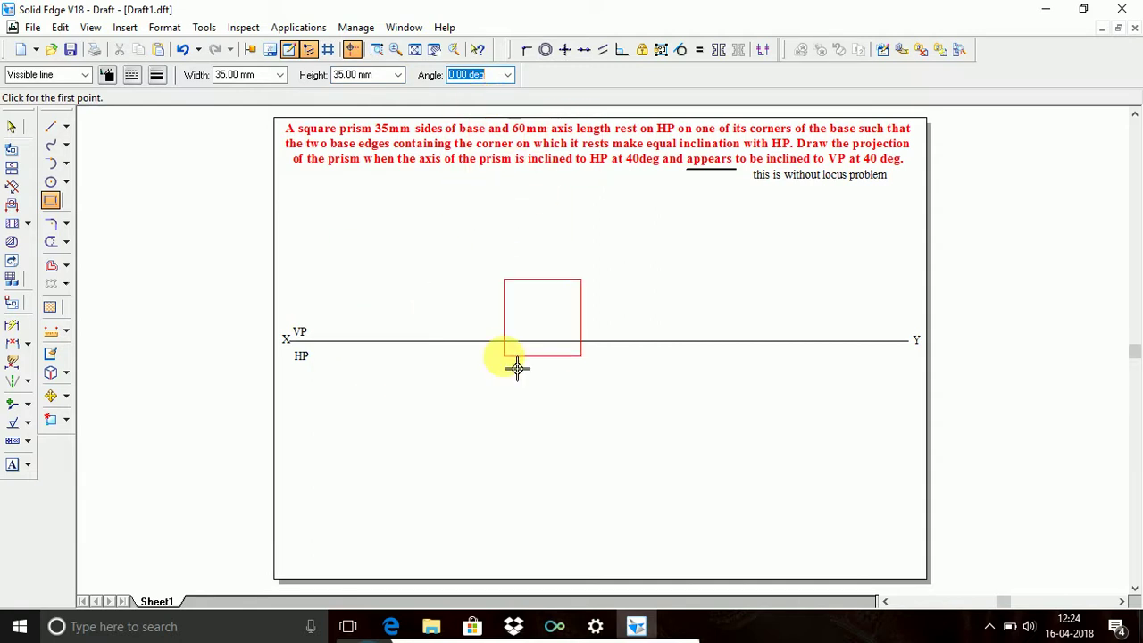
type("45")
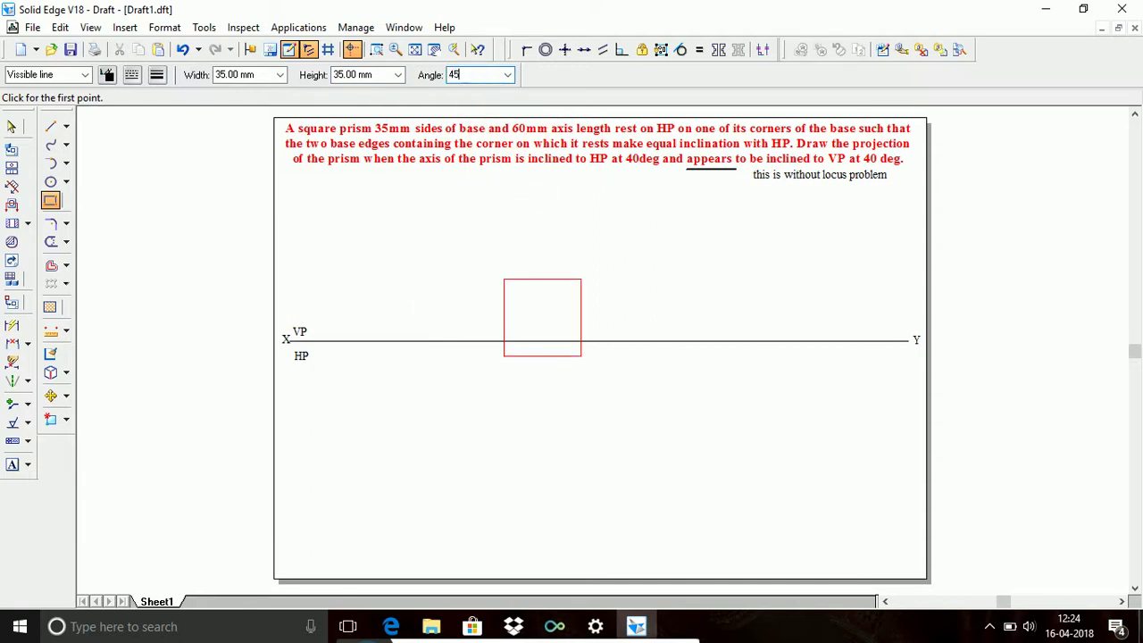
key("Tab")
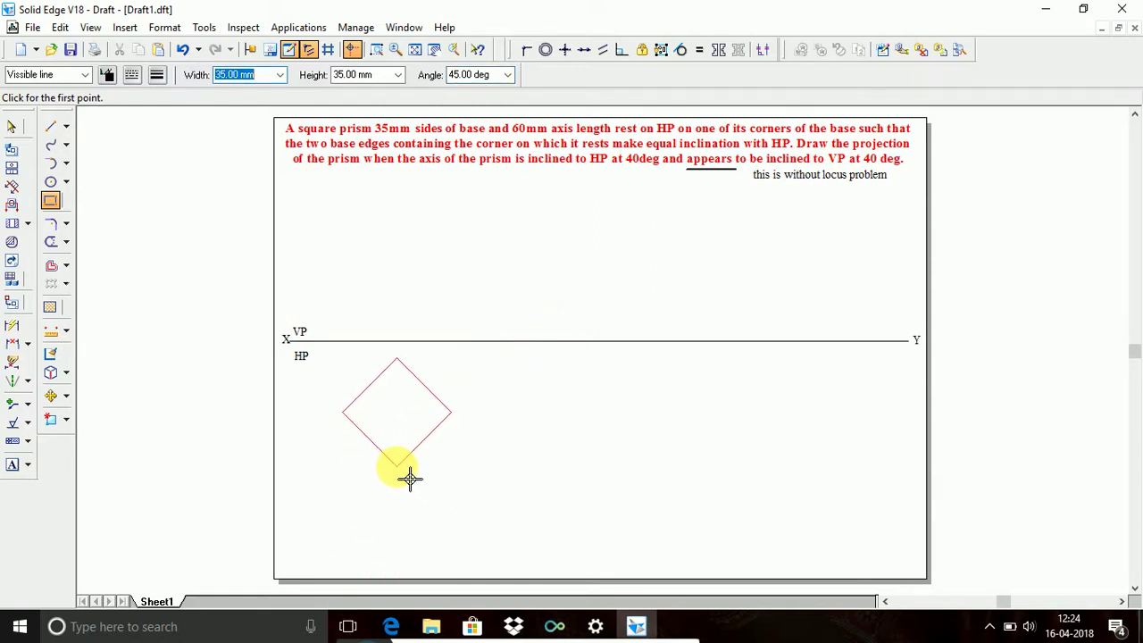
left_click(411, 477)
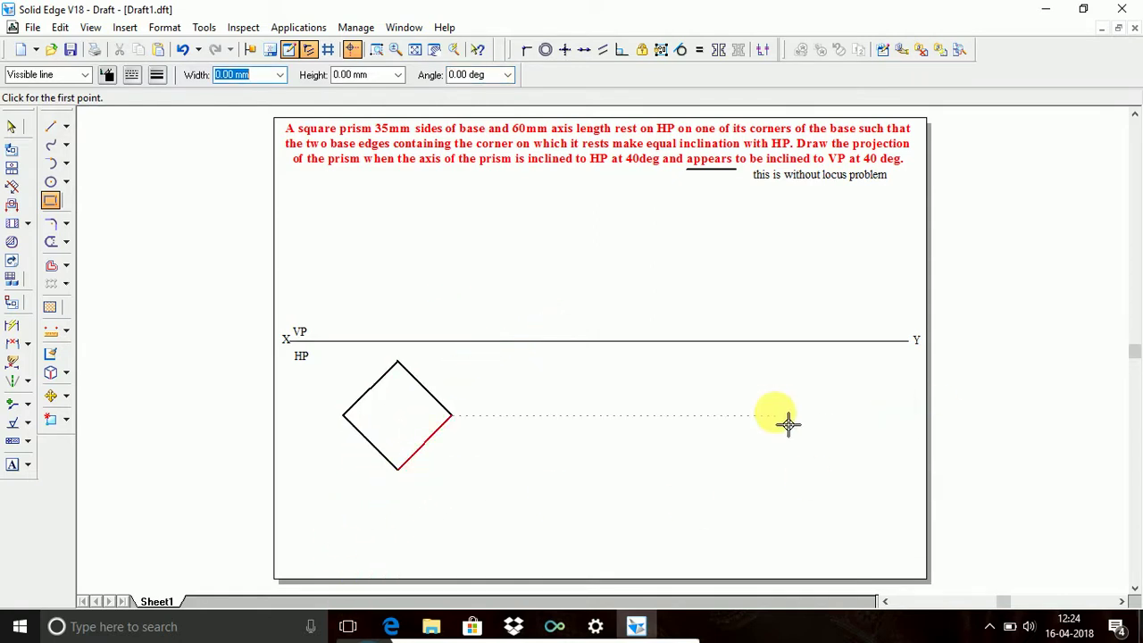
Label the square's corners a(a1), b(b1), c(c1) and d(d1) in the top view
left_click(12, 466)
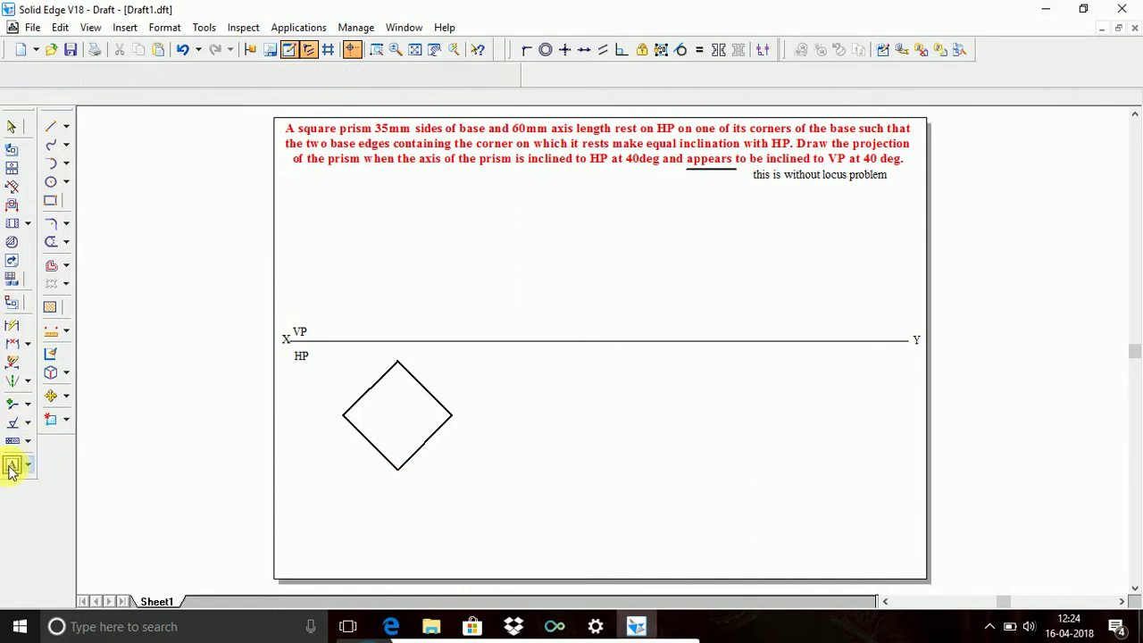
left_click(469, 422)
type("a(a1")
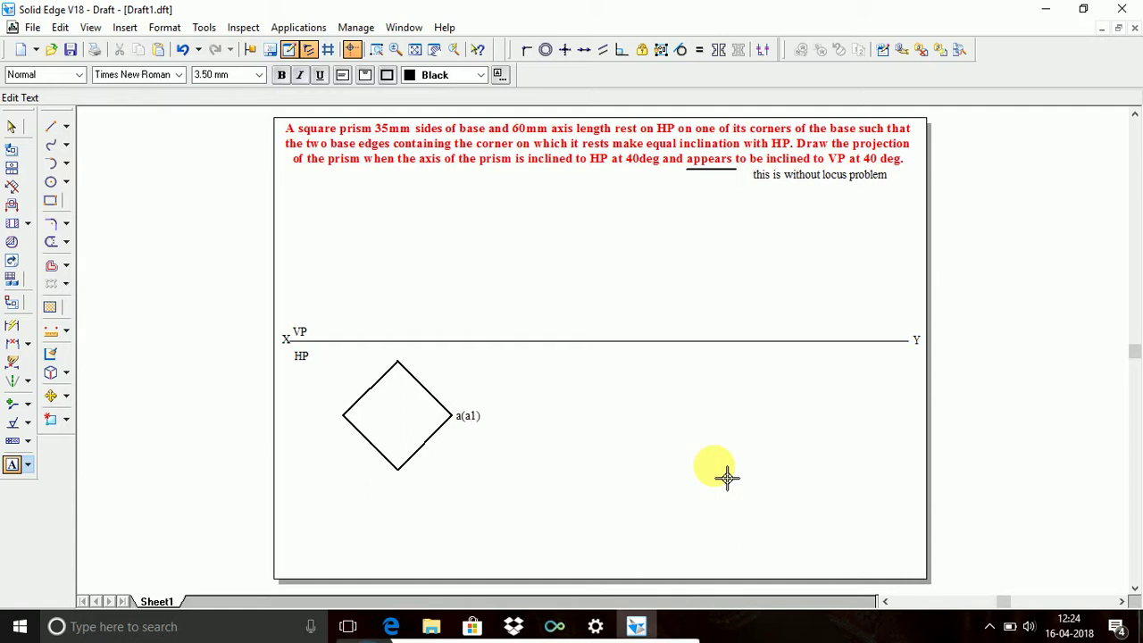
left_click(401, 485)
left_click(408, 502)
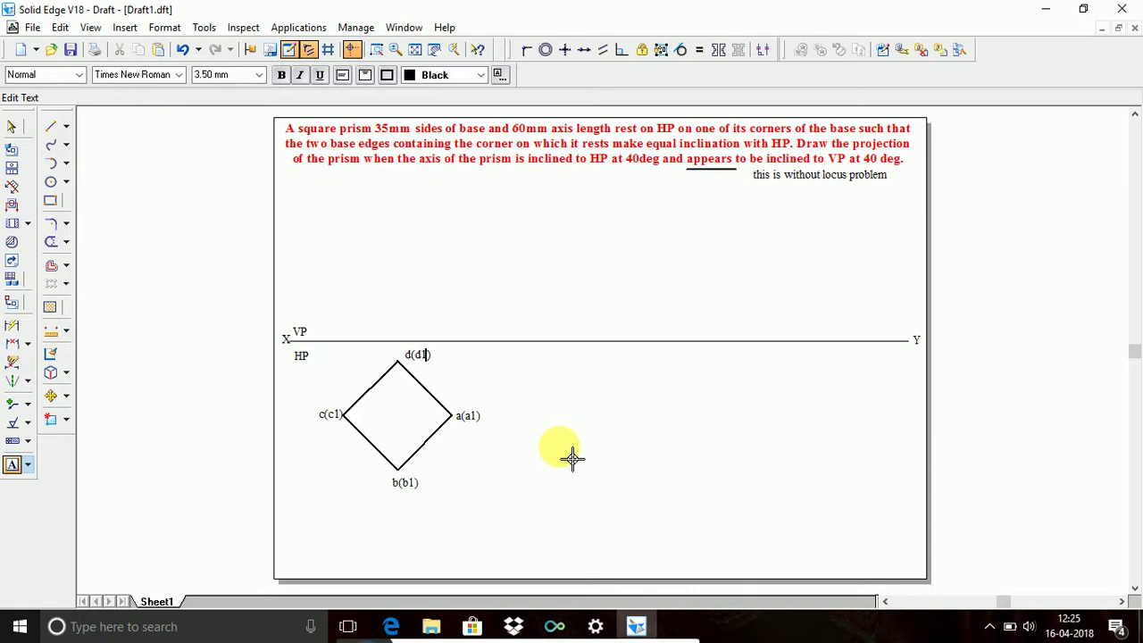
Draw the square's diagonals c–a and b–d in the Projection line style and label their intersection o(o1)
left_click(50, 126)
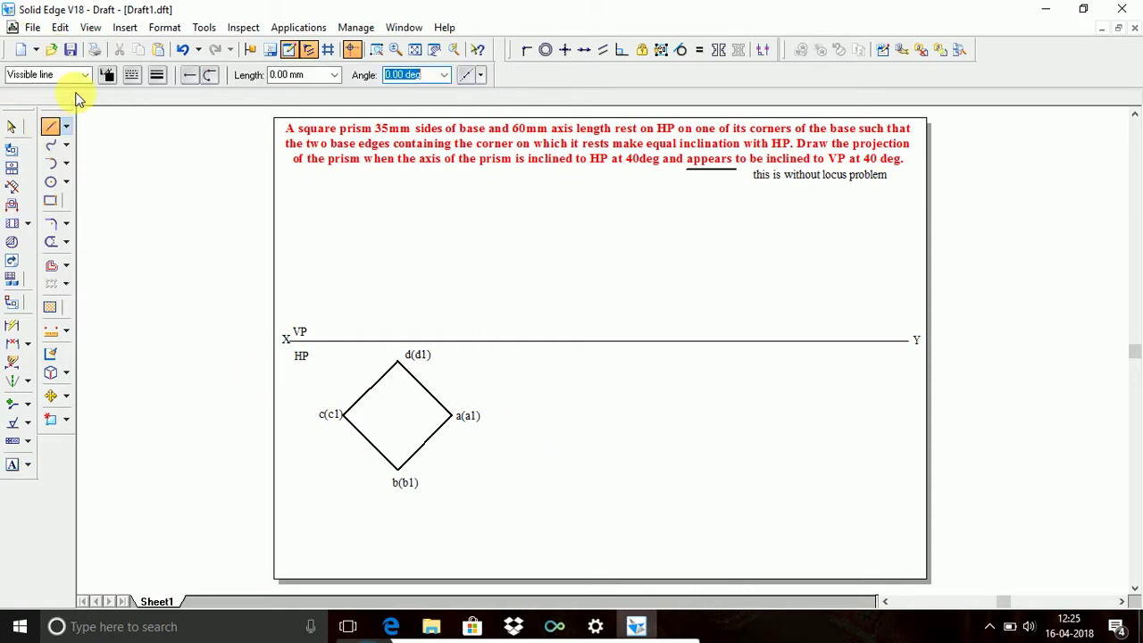
left_click(85, 74)
left_click(27, 171)
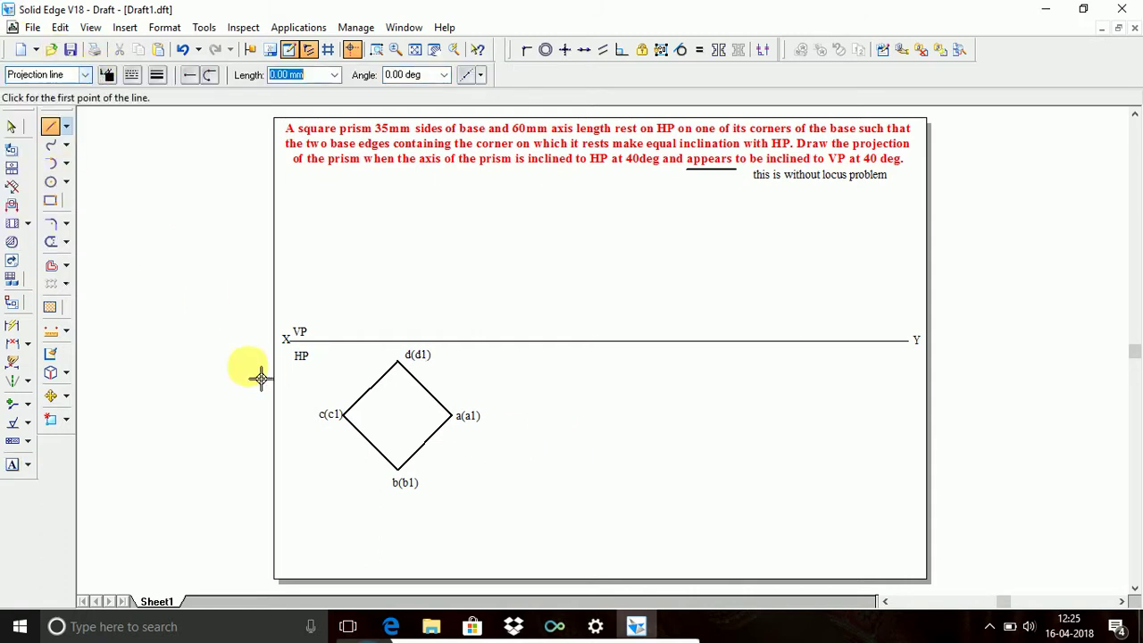
left_click(343, 415)
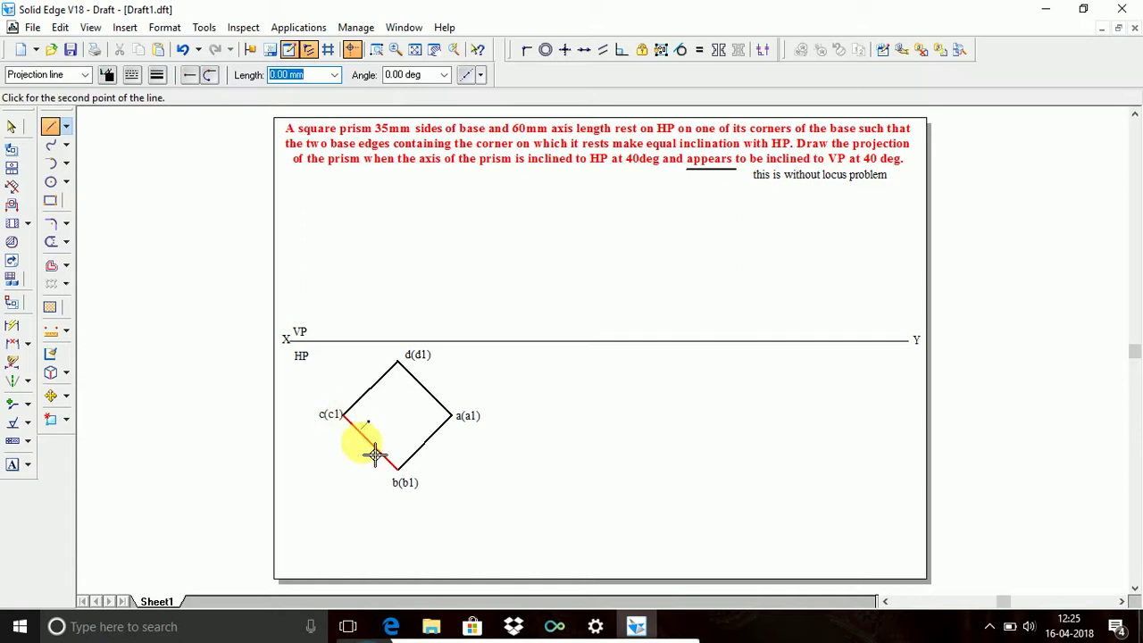
left_click(451, 415)
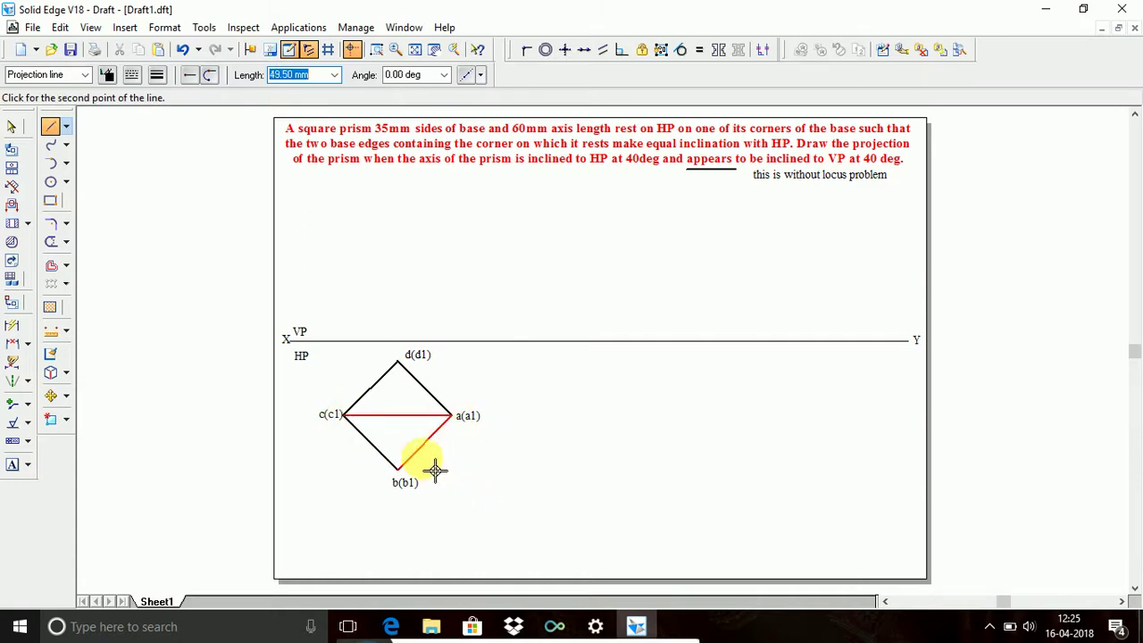
left_click(399, 469)
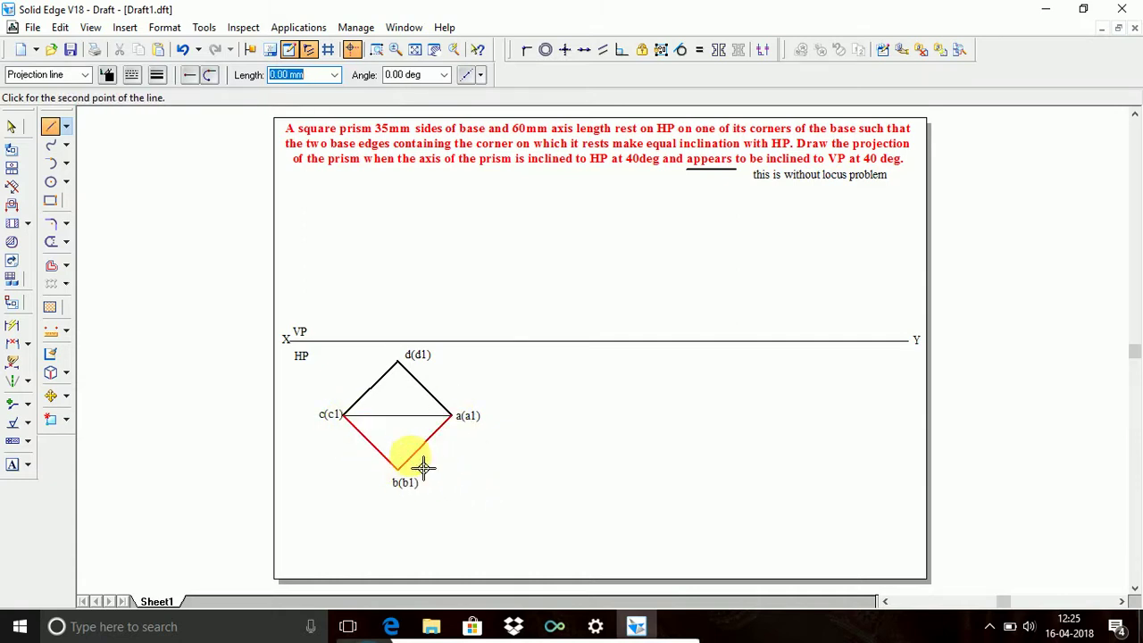
left_click(411, 373)
left_click(12, 464)
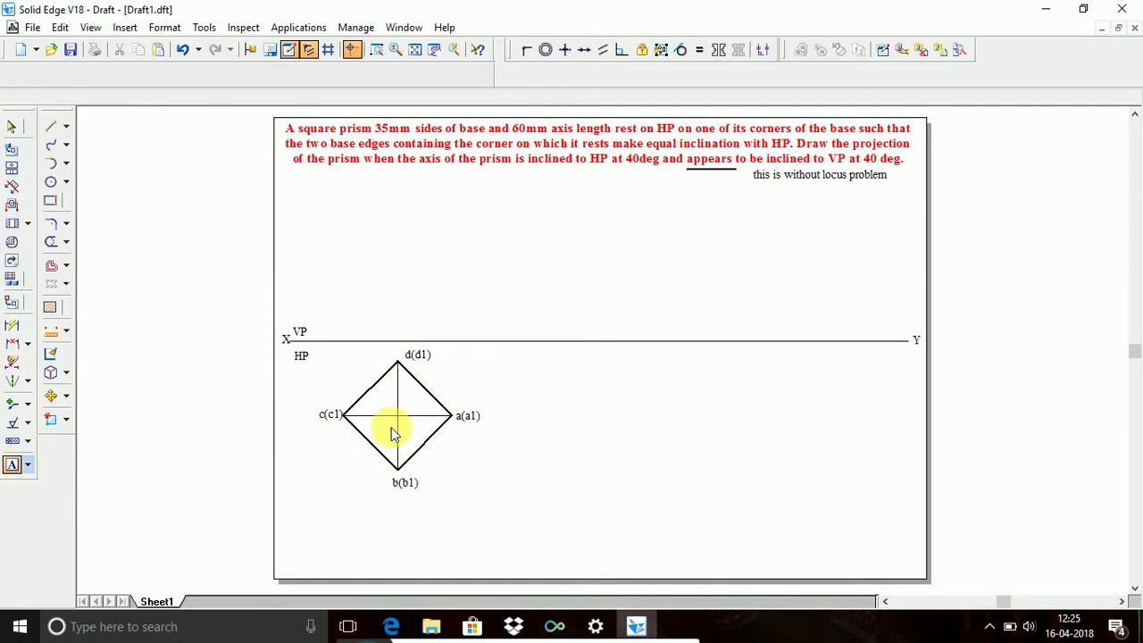
left_click(413, 432)
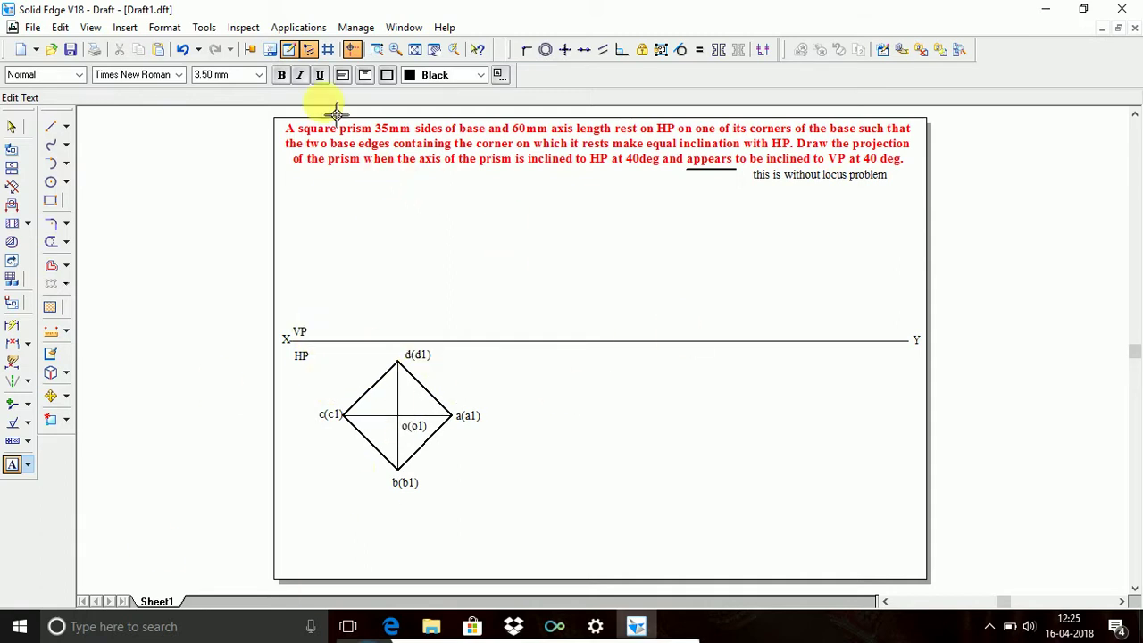
Draw vertical projection lines from corners c, d and a of the square up to the XY line
left_click(50, 130)
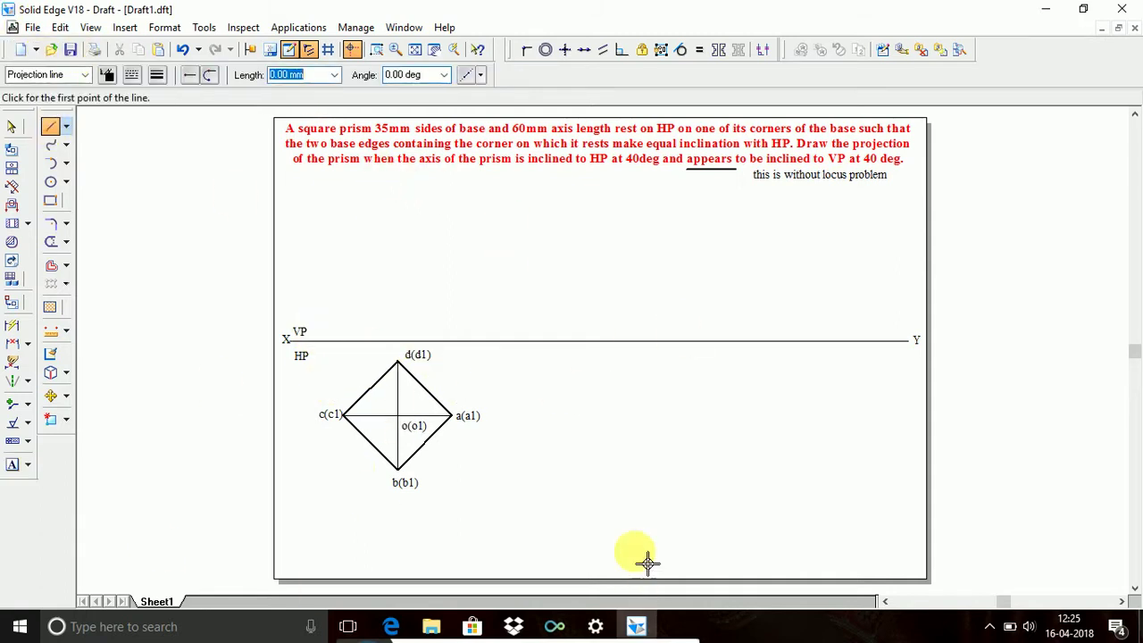
left_click(397, 469)
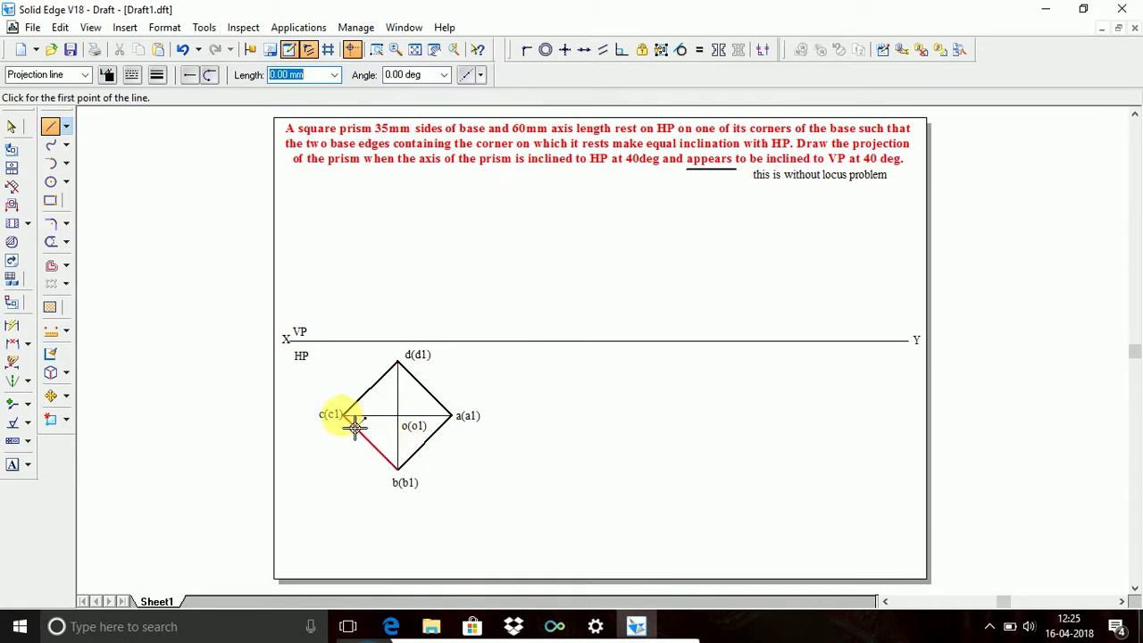
left_click(346, 416)
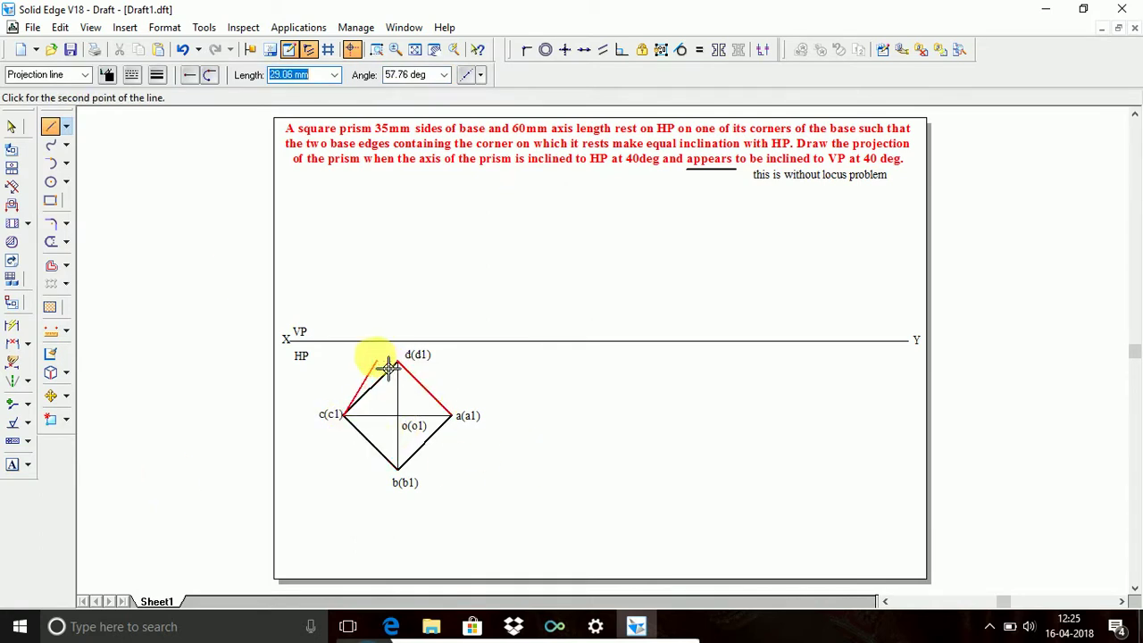
left_click(344, 340)
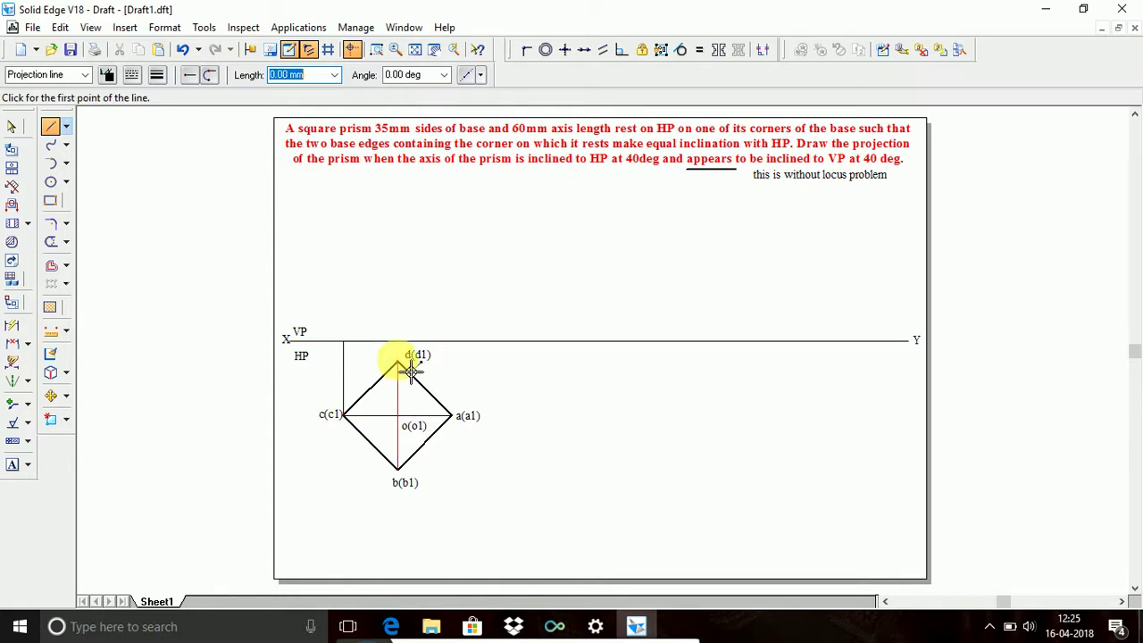
left_click(398, 361)
left_click(412, 354)
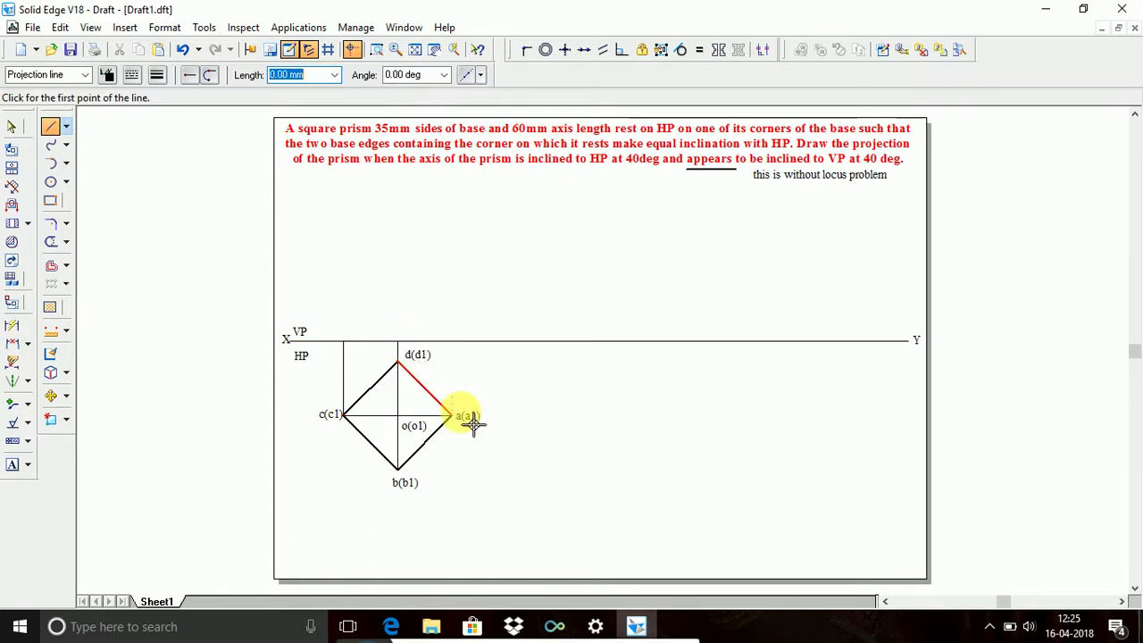
left_click(462, 425)
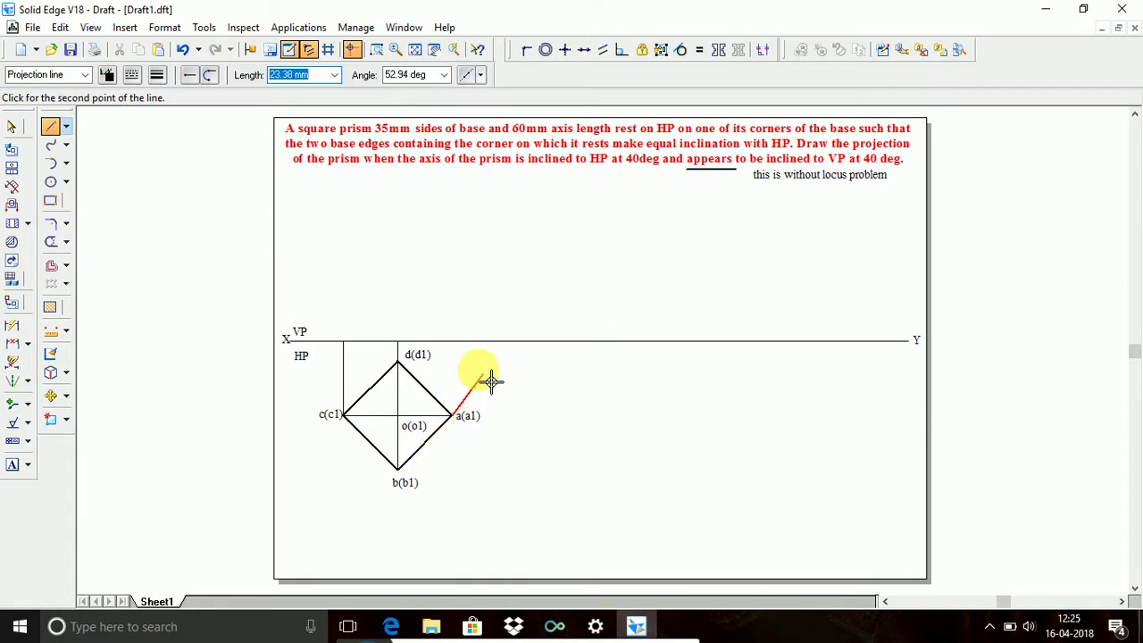
left_click(453, 344)
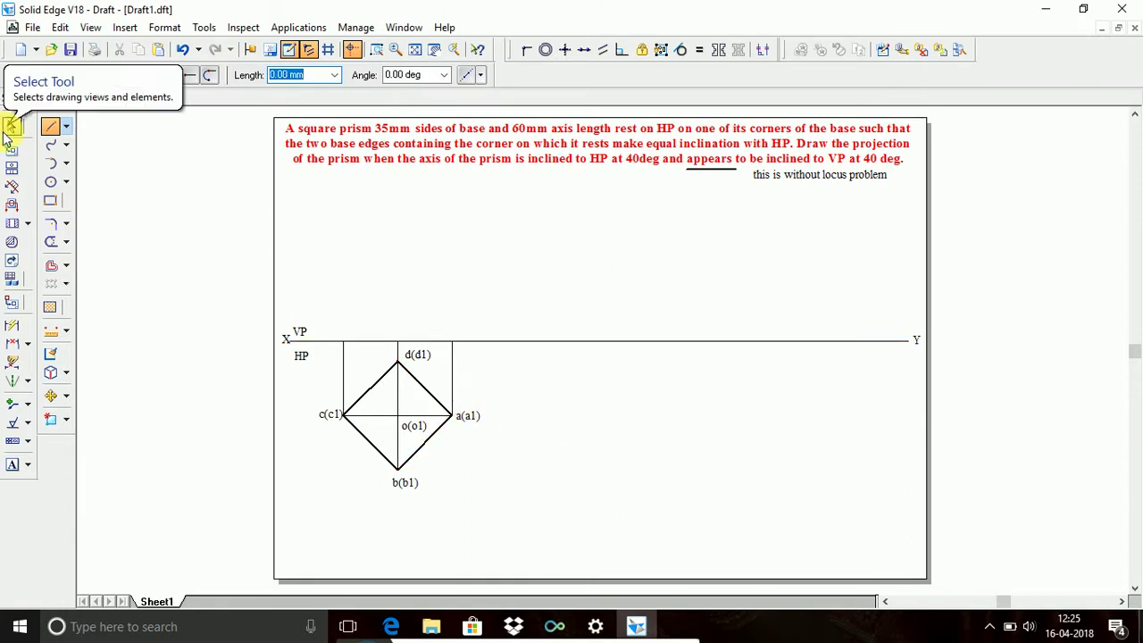
Set the Rectangle tool's line style to Visible line
left_click(50, 200)
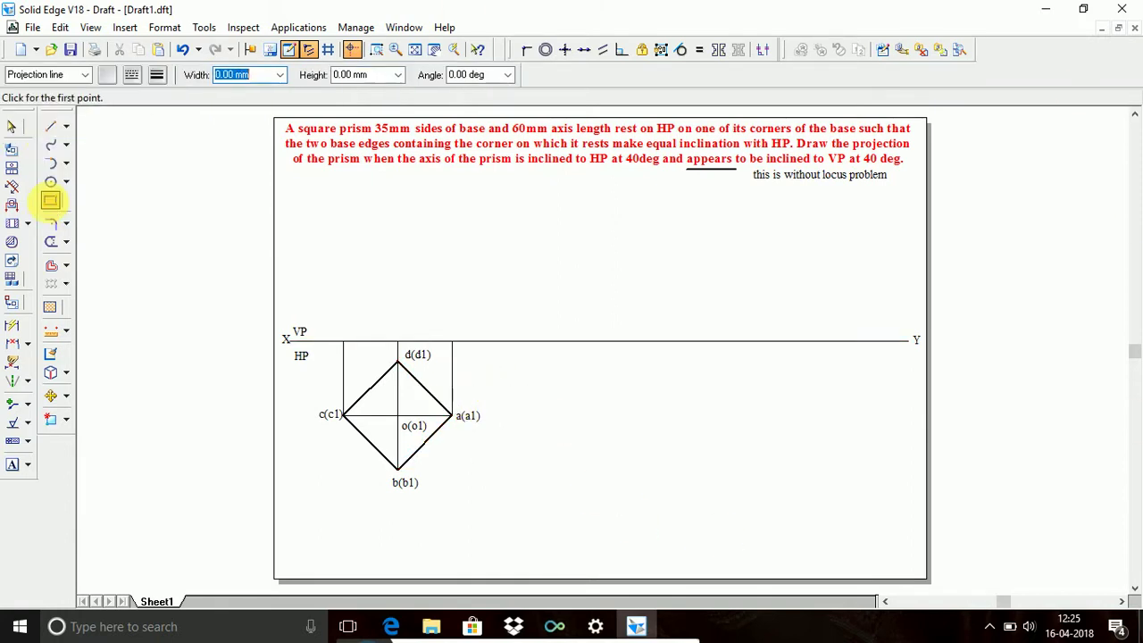
left_click(85, 74)
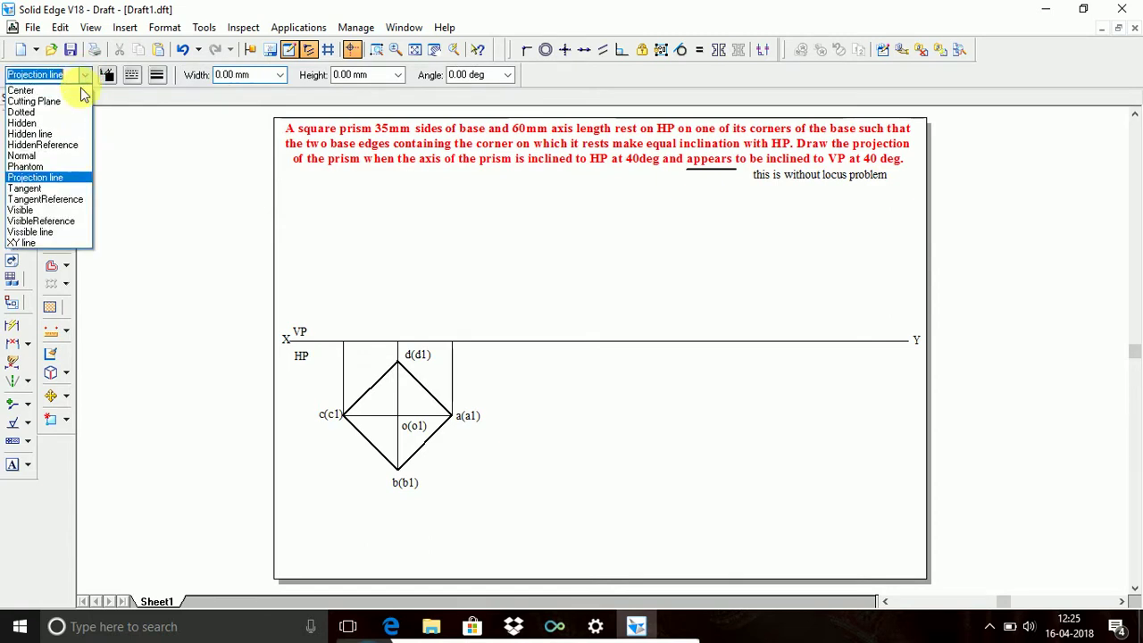
left_click(56, 232)
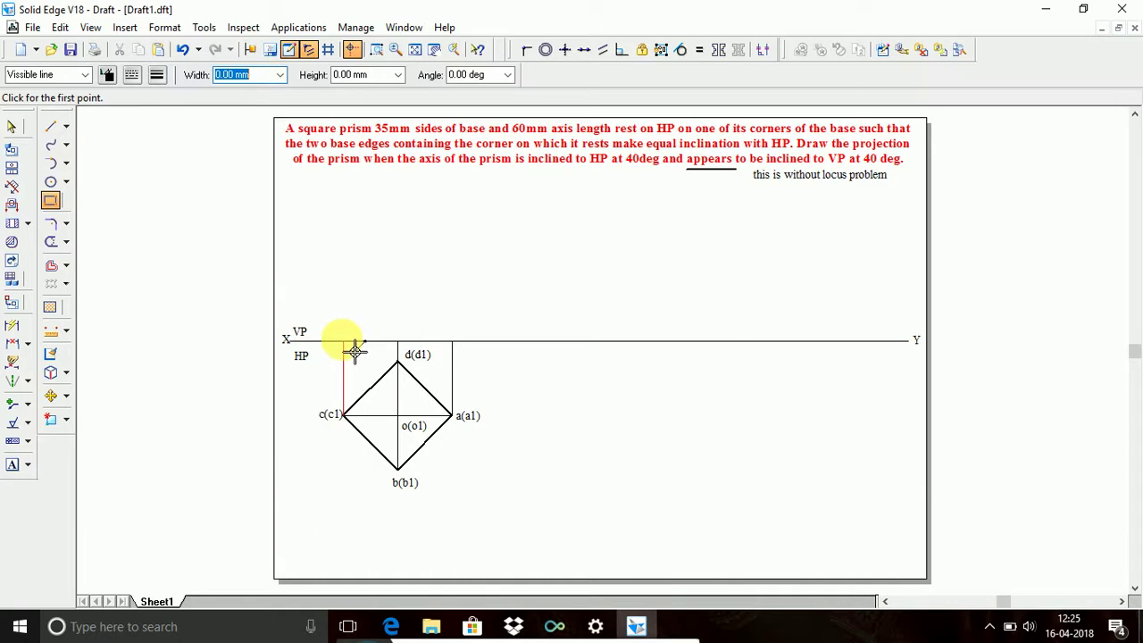
Label the point where corner c's projector meets the XY line as c1'
left_click(11, 464)
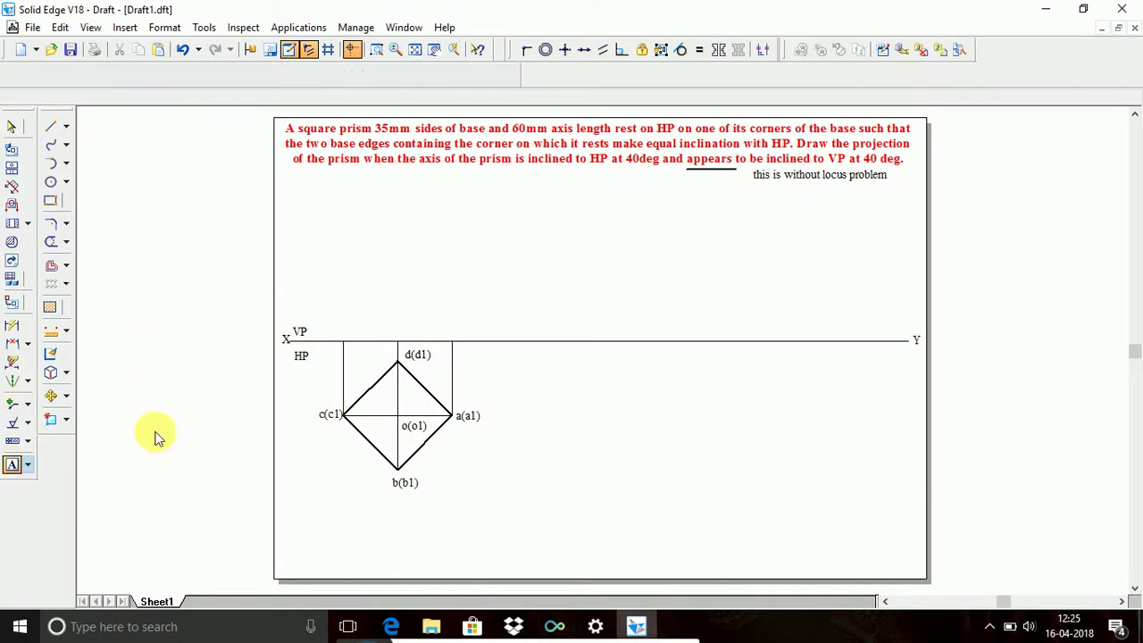
left_click(331, 340)
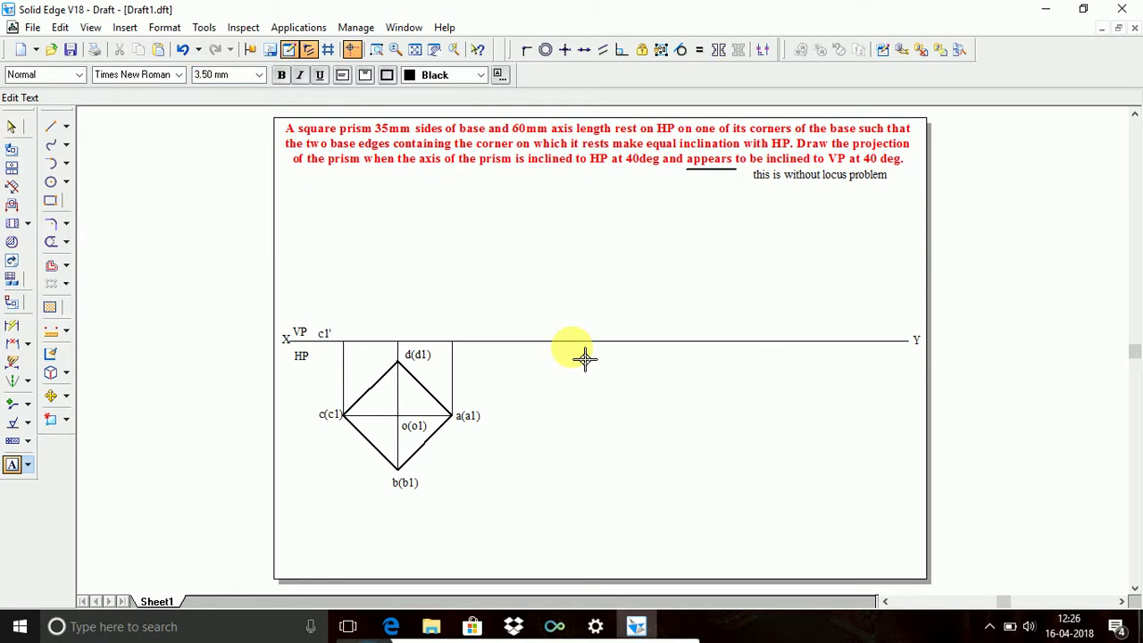
type("c1'")
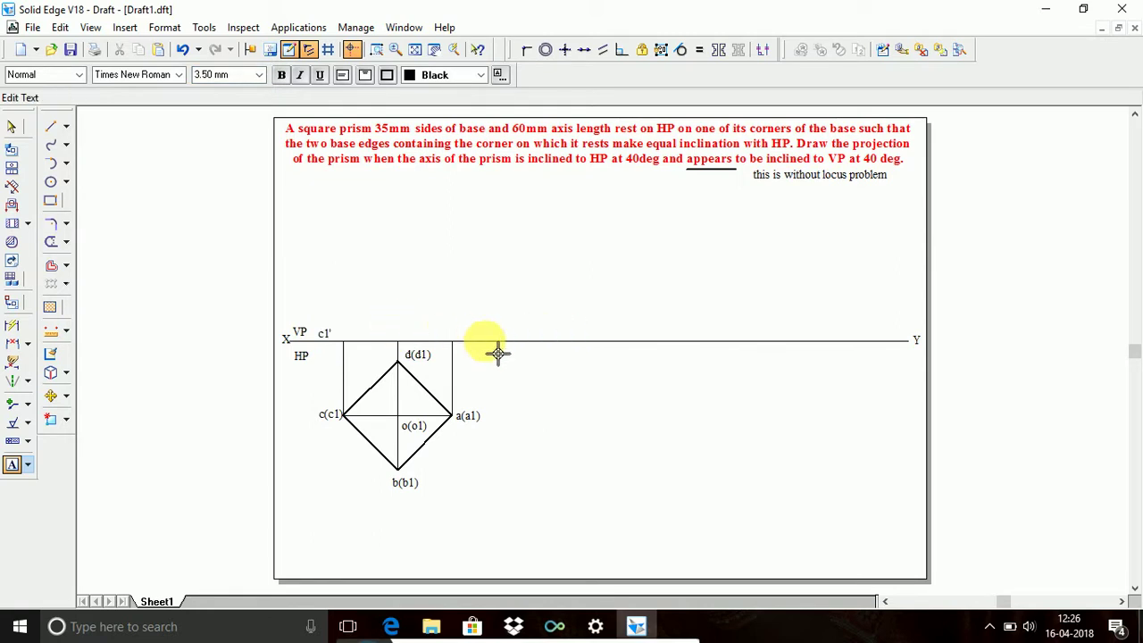
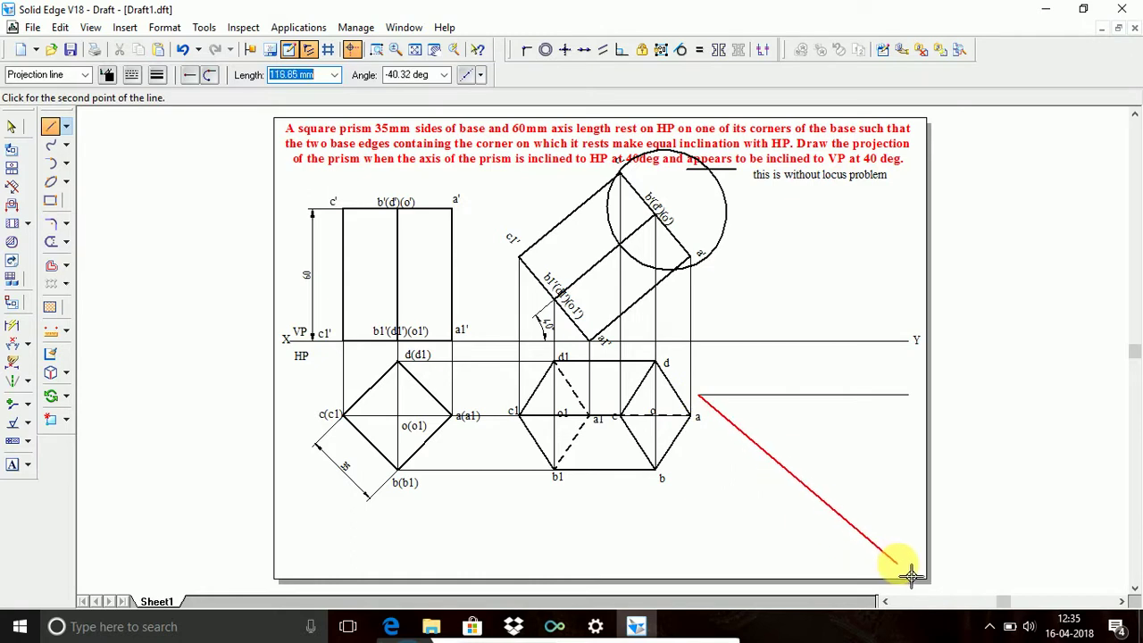
Draw a projection line about 117 mm long sloping down from the horizontal line's start, and dimension the angle between the two lines
left_click(910, 574)
left_click(12, 344)
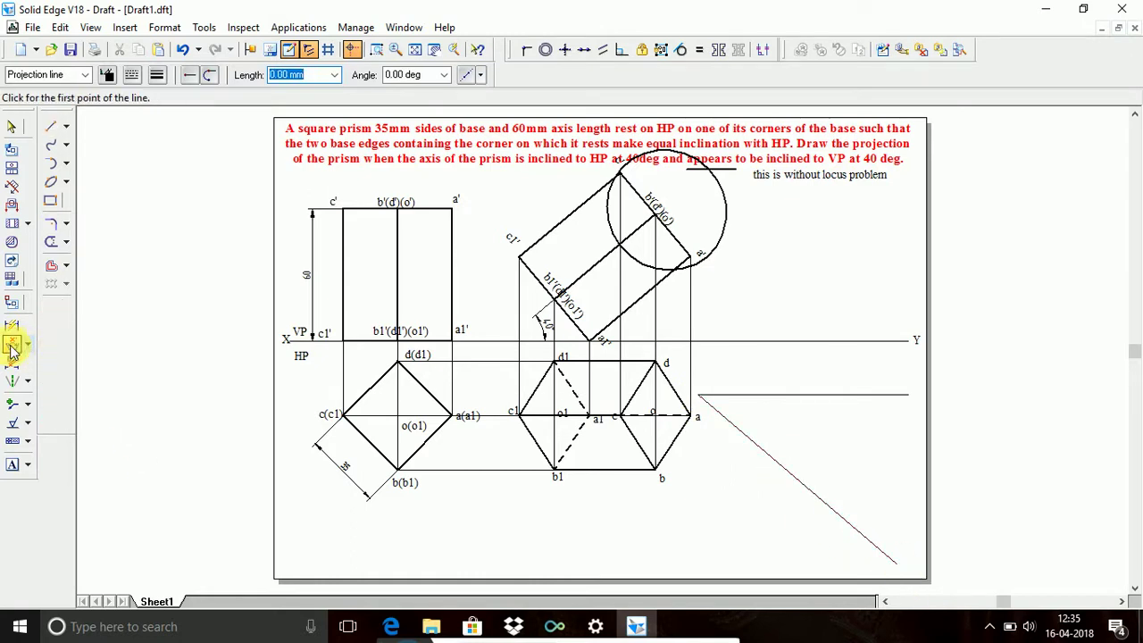
left_click(734, 430)
left_click(739, 395)
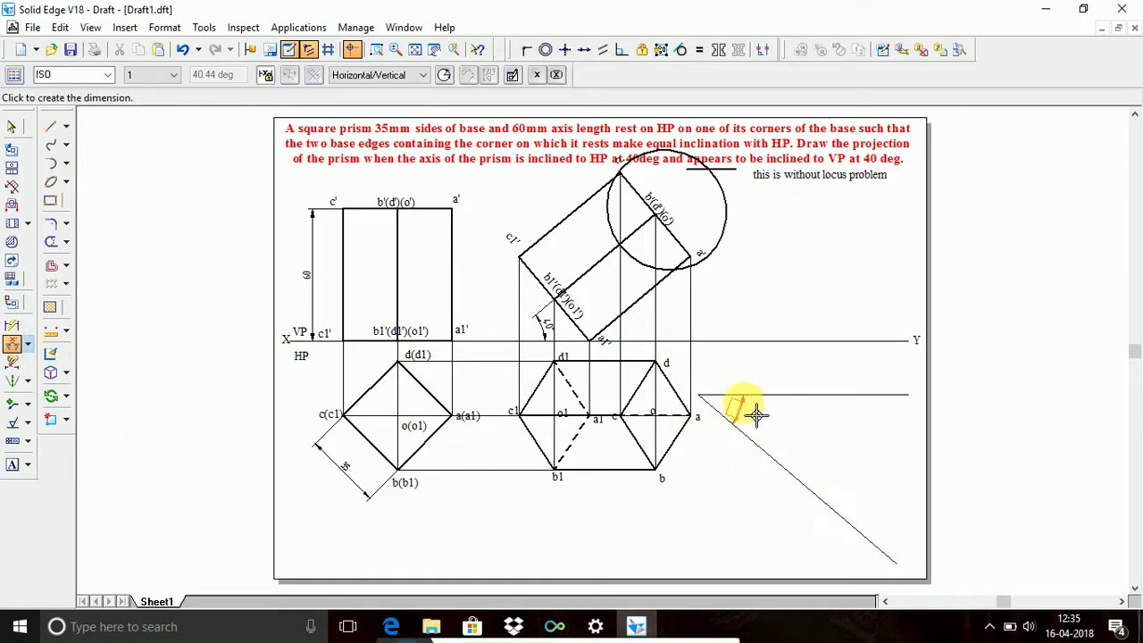
left_click(747, 408)
left_click(799, 396)
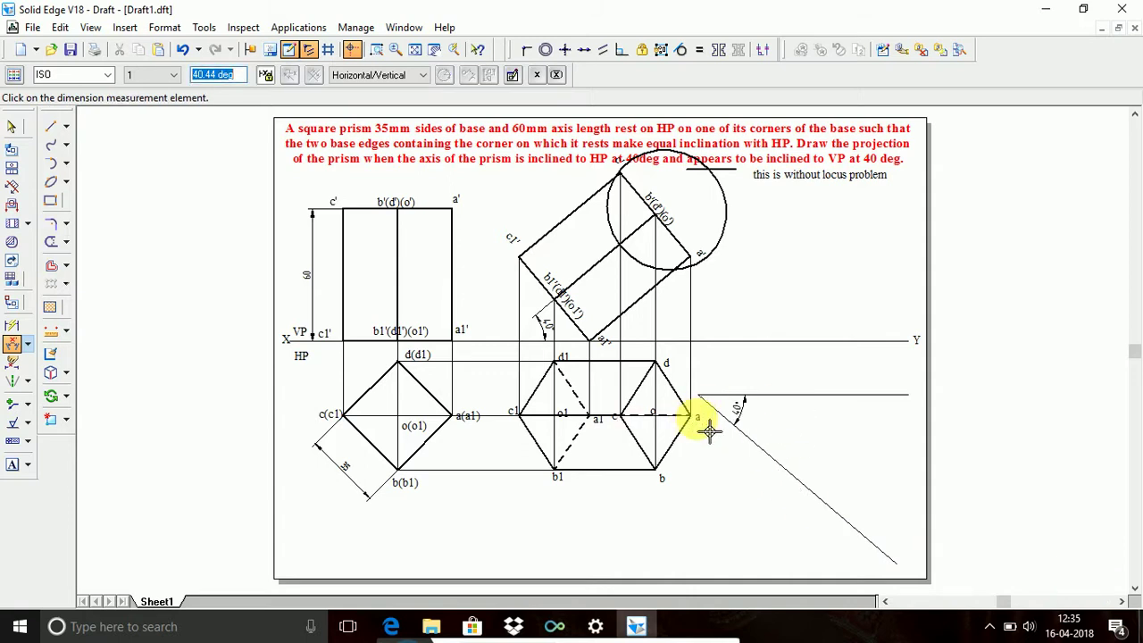
left_click(773, 456)
left_click(750, 419)
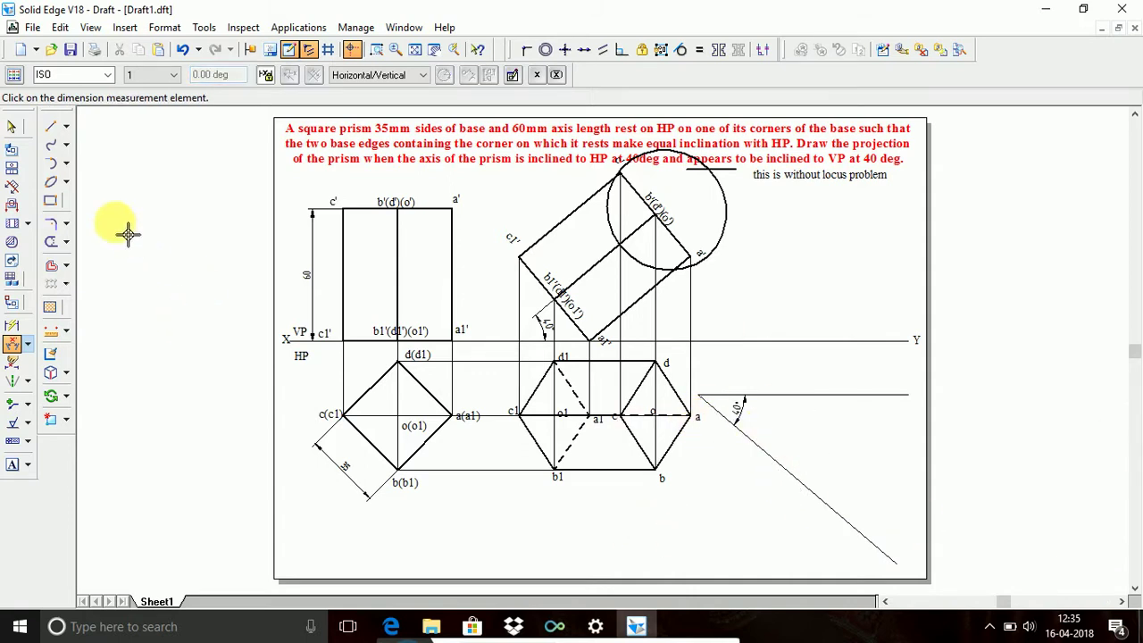
Set the angle between the horizontal line and the sloping line to 40°
left_click(12, 127)
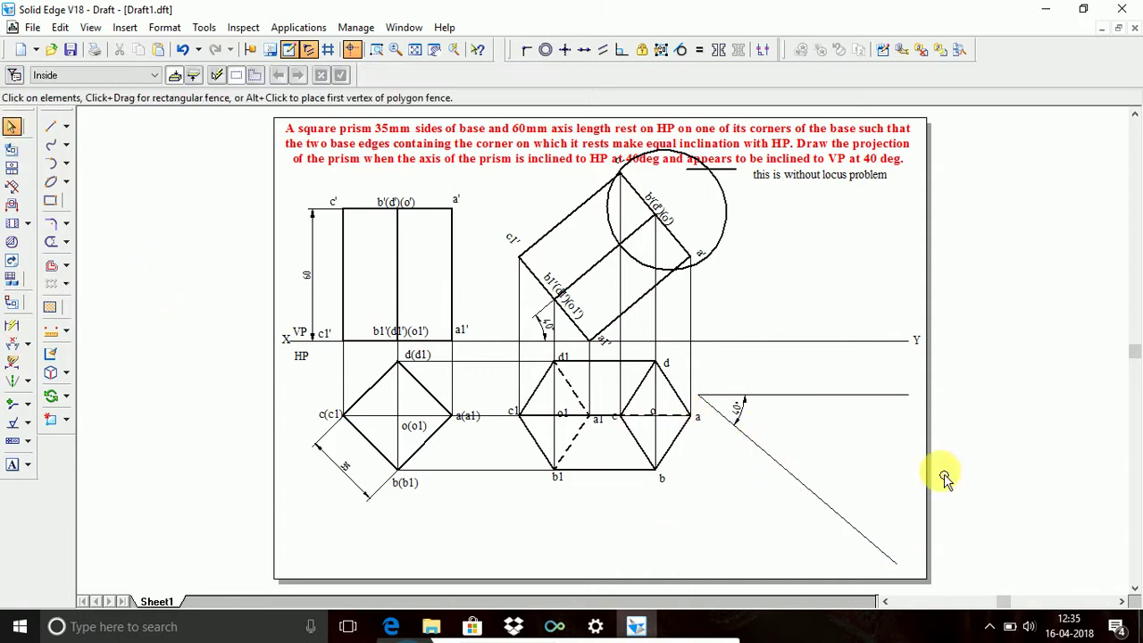
left_click(738, 412)
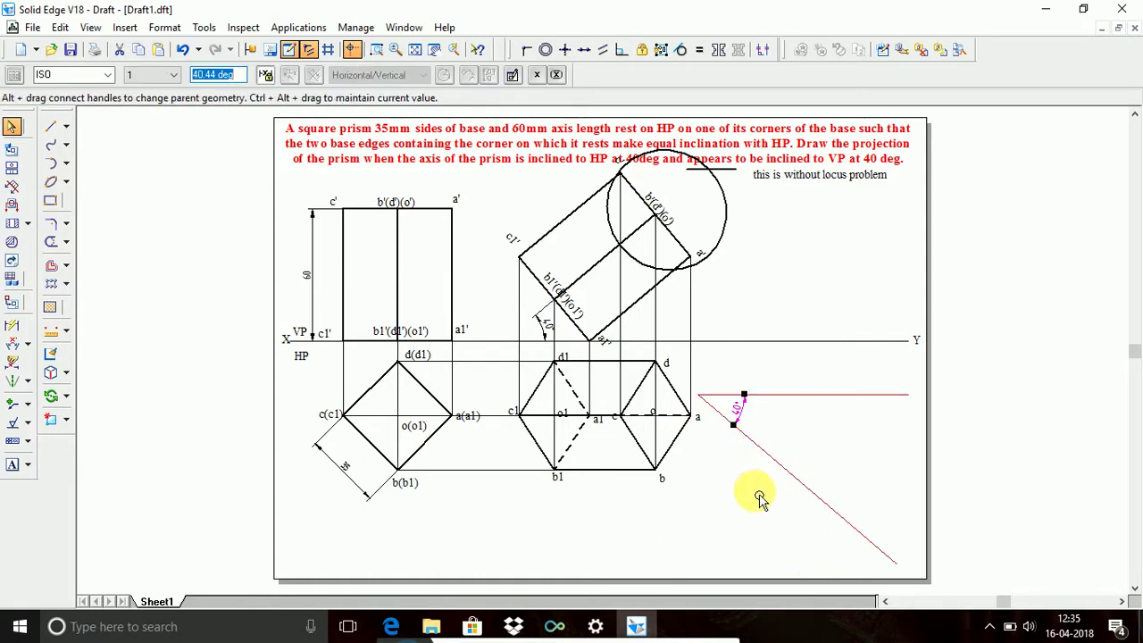
type("40")
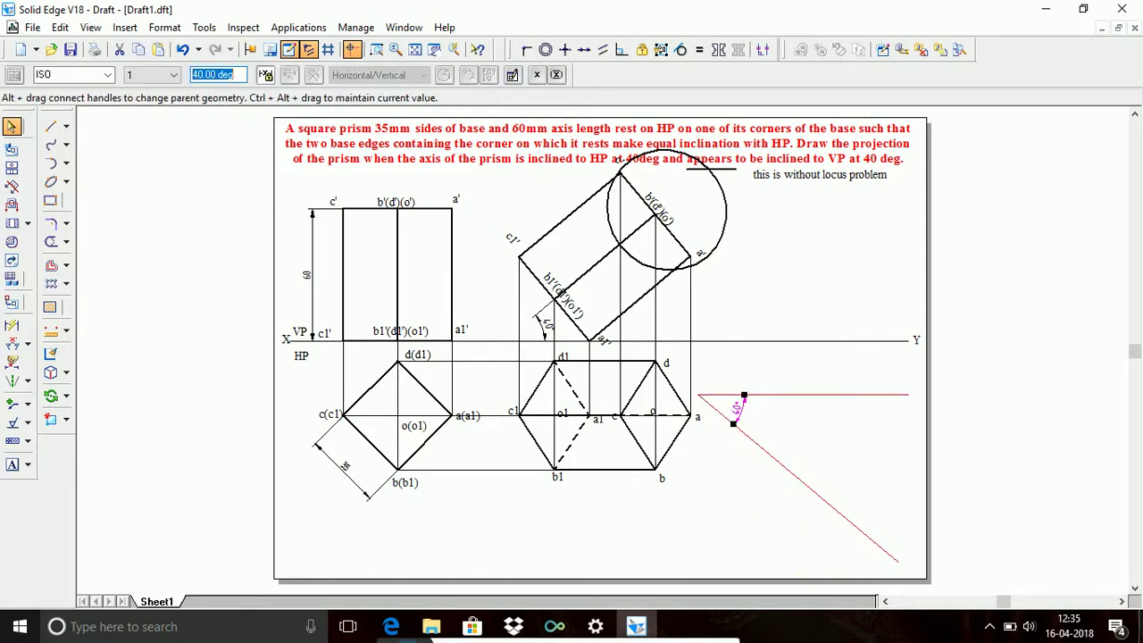
left_click(747, 474)
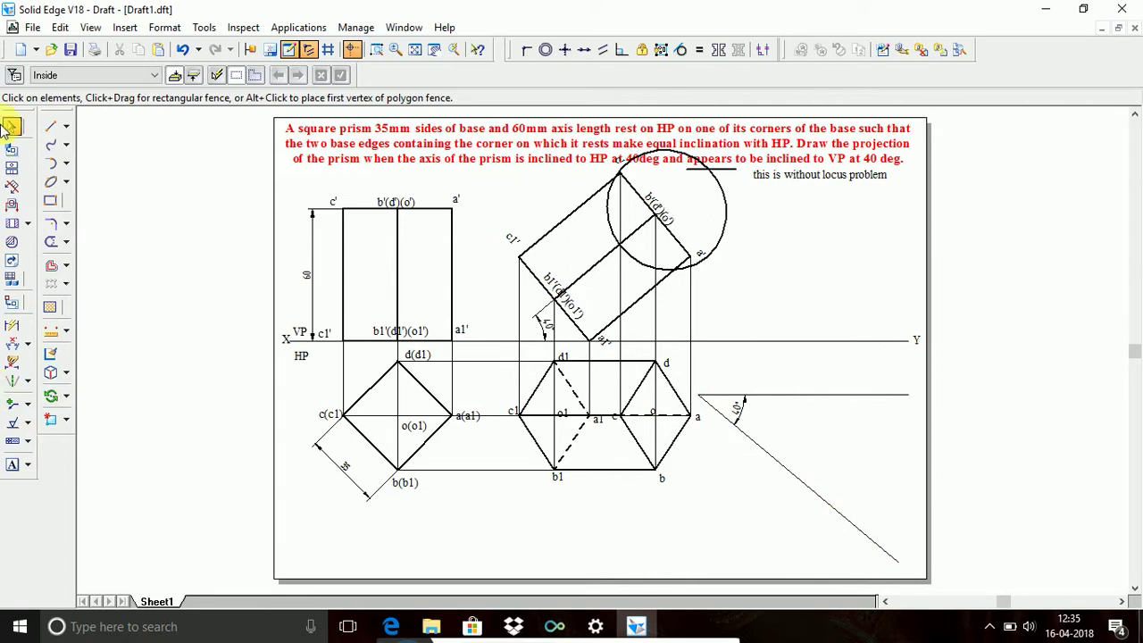
mouse_move(500, 349)
left_mouse_down()
mouse_move(566, 426)
mouse_move(711, 507)
left_mouse_up()
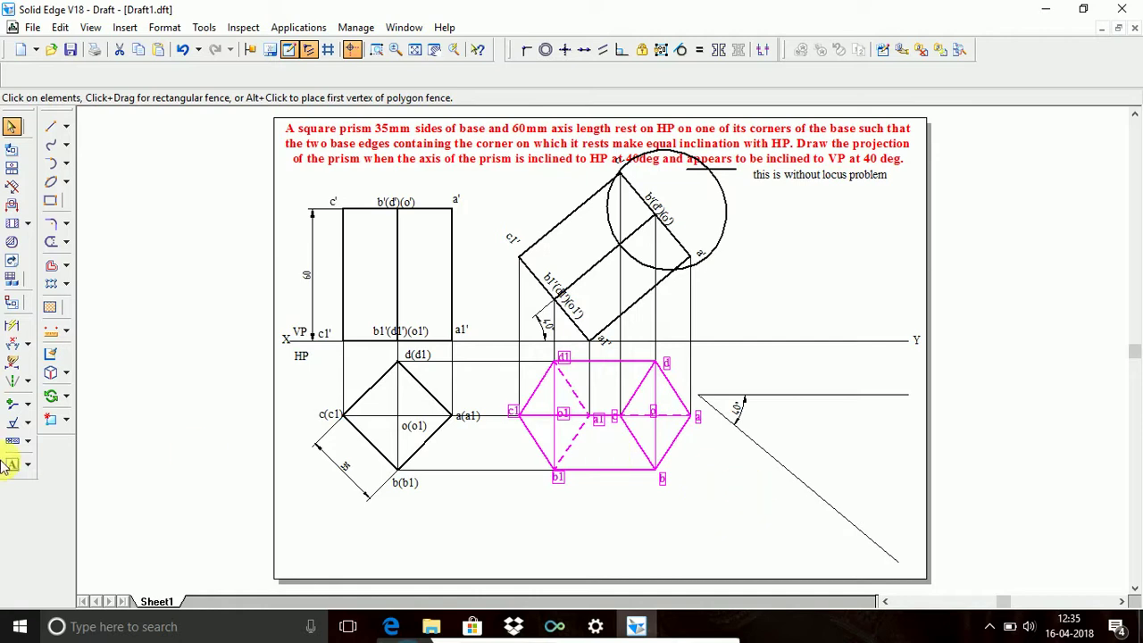
left_click(71, 401)
left_click(112, 396)
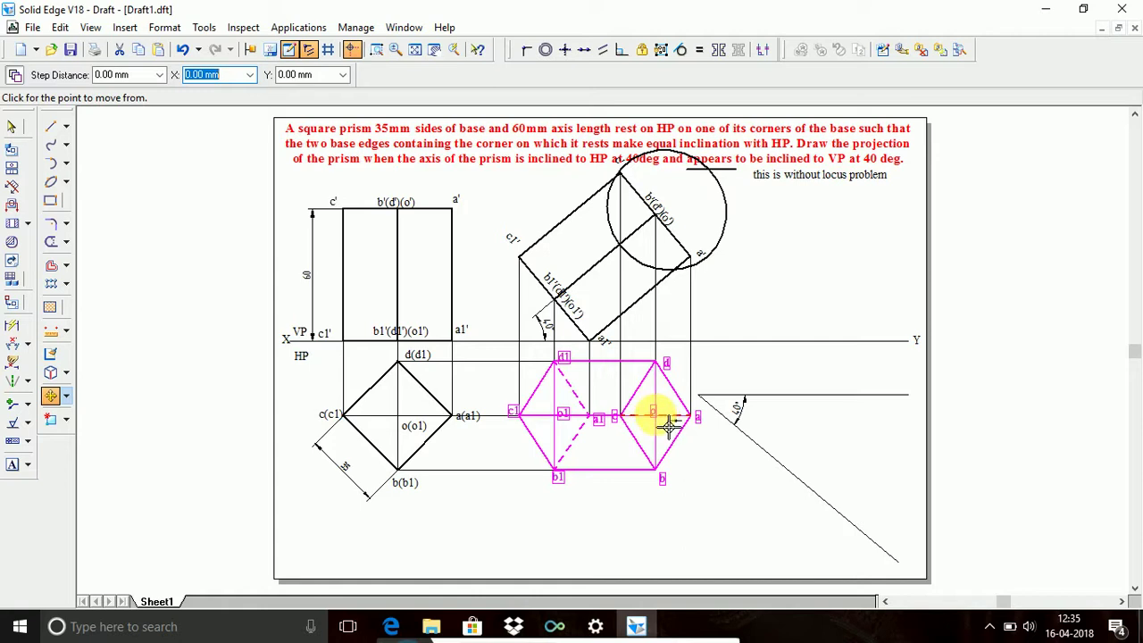
left_click(668, 427)
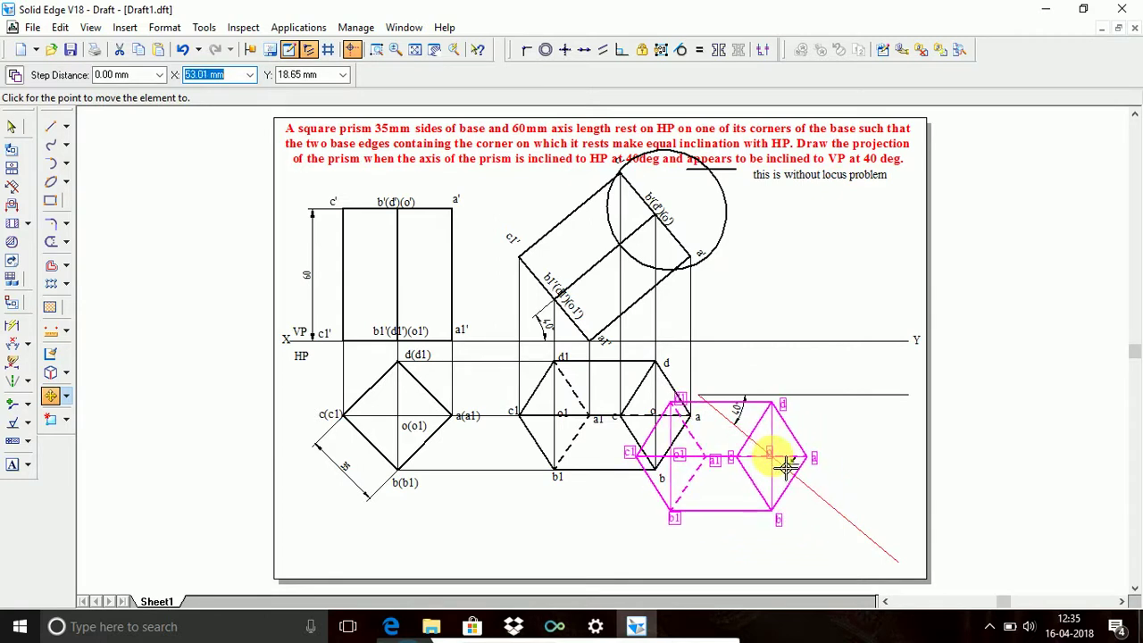
left_click(665, 425)
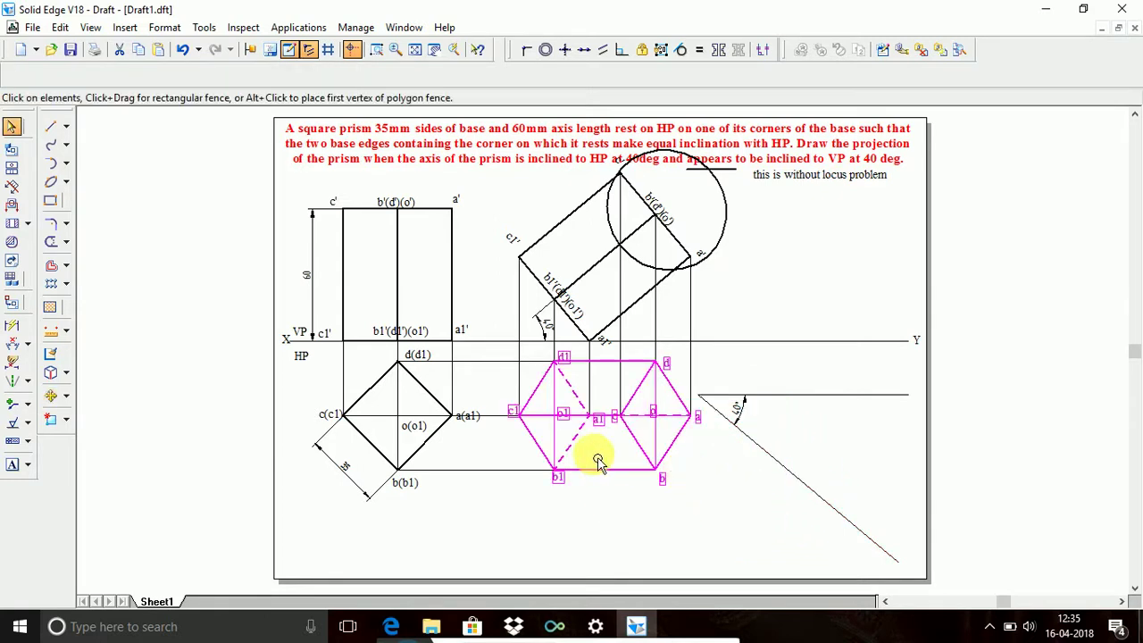
left_click(643, 522)
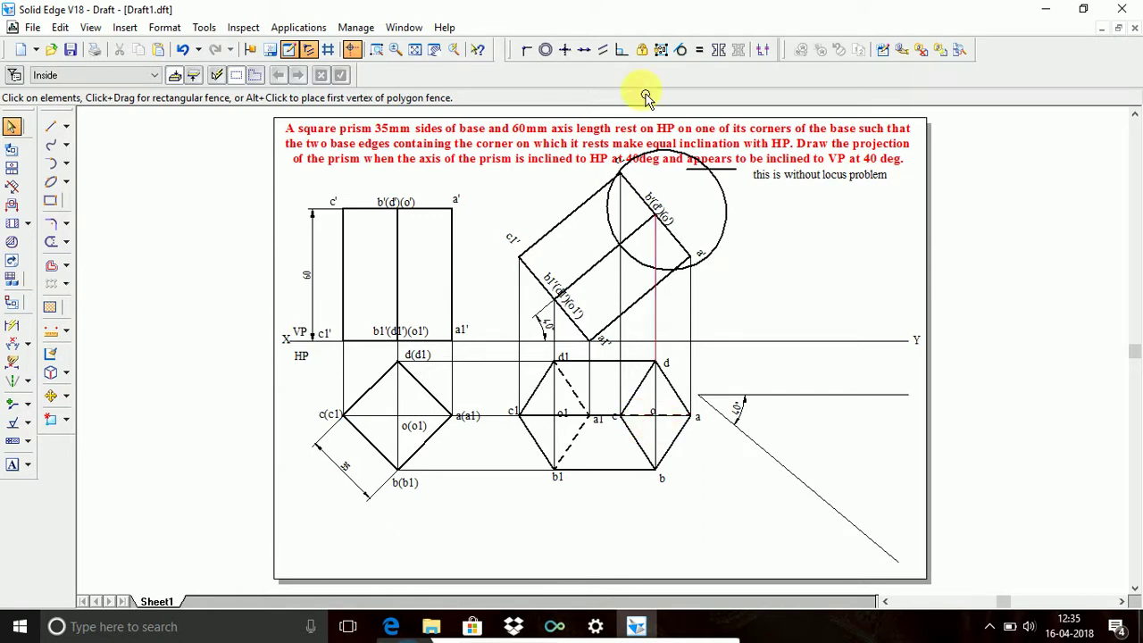
Delete the dashed line c–a in the second top view and trim away the projection line between o and a
left_click(376, 49)
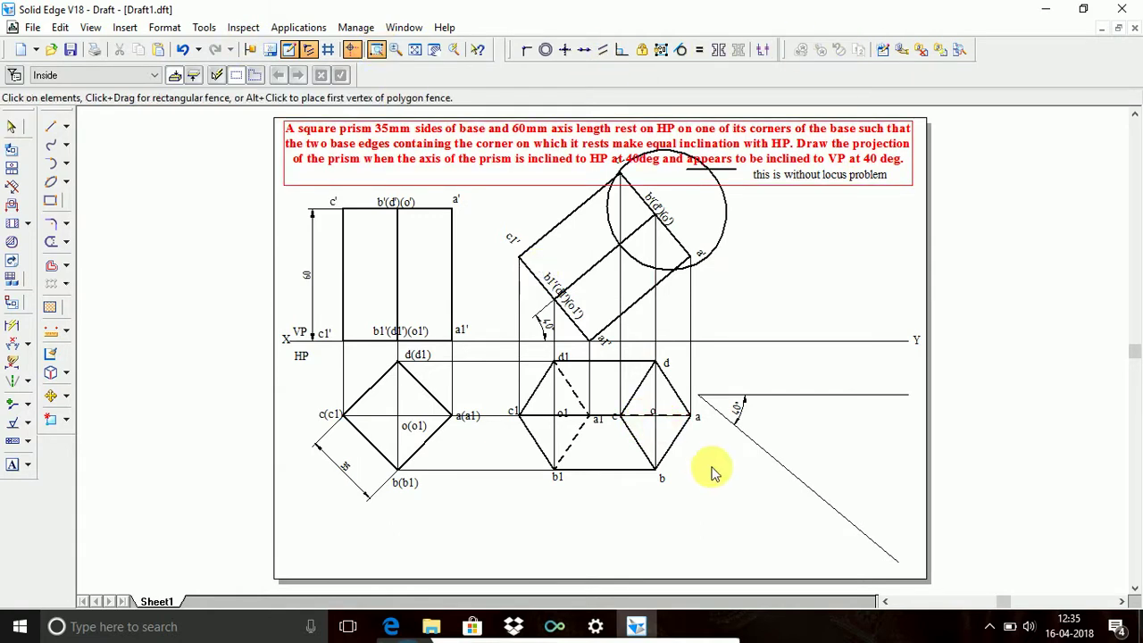
left_click(600, 384)
left_click(730, 491)
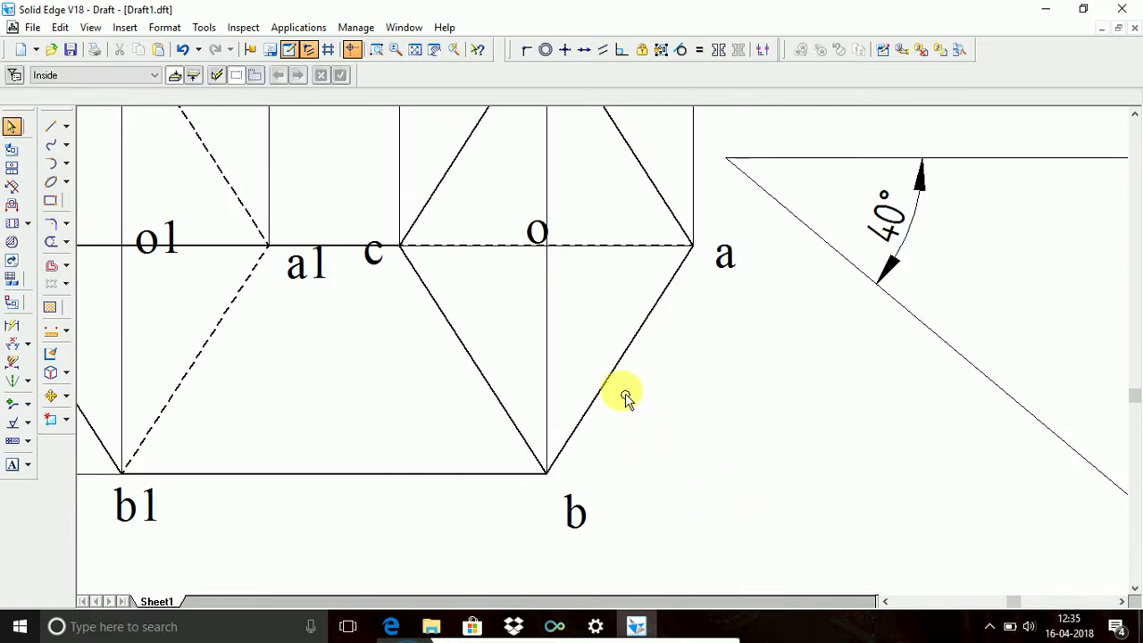
left_click(573, 255)
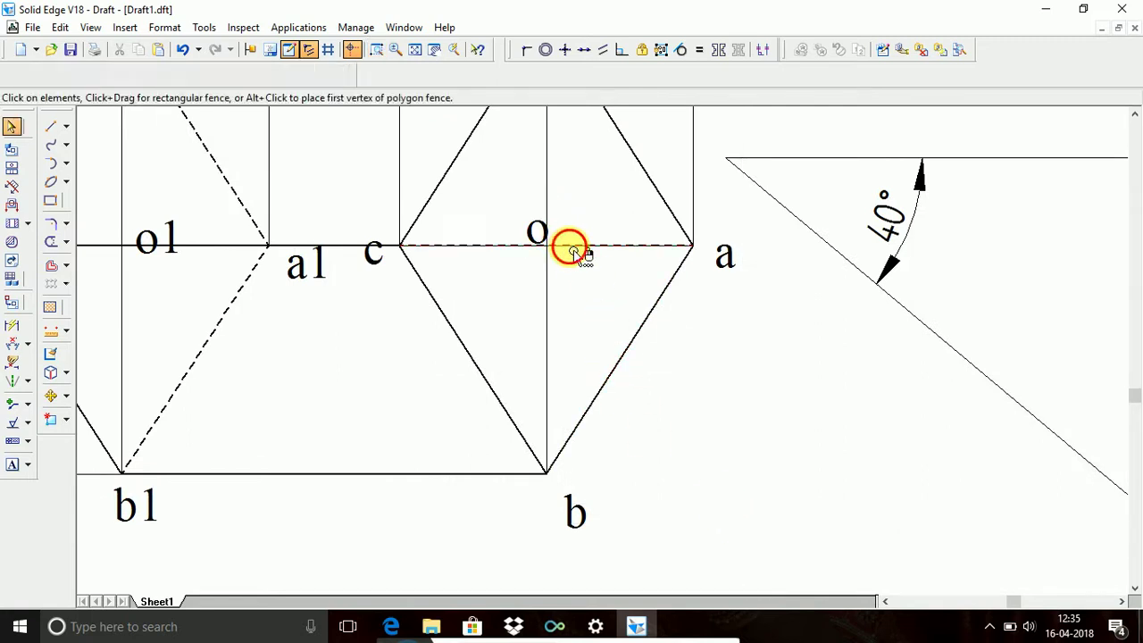
left_click(622, 266)
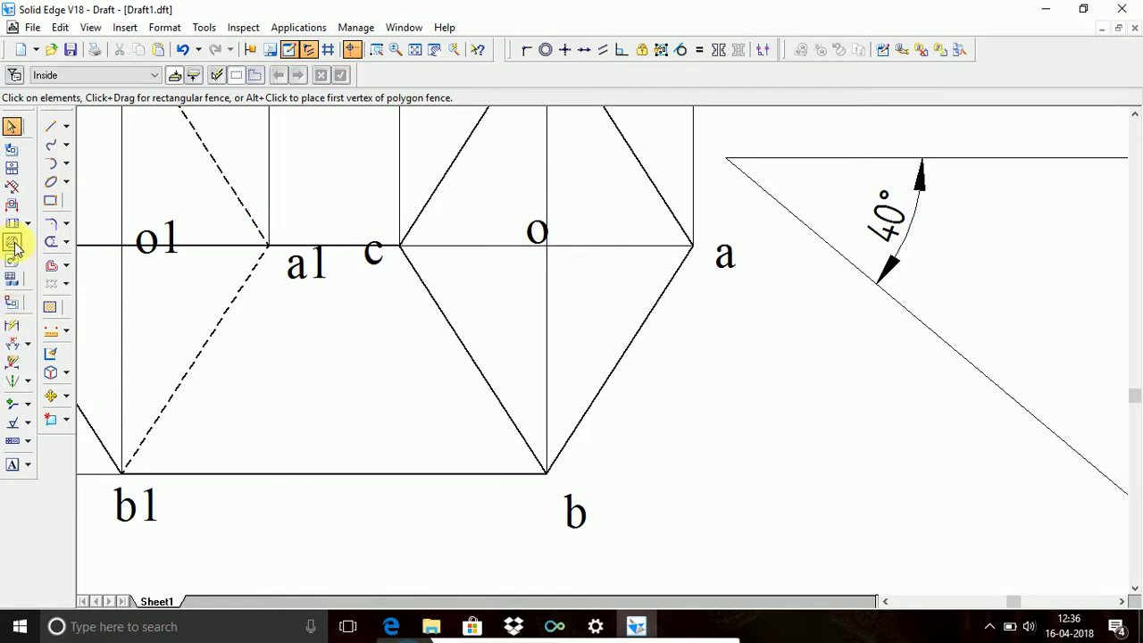
left_click(51, 241)
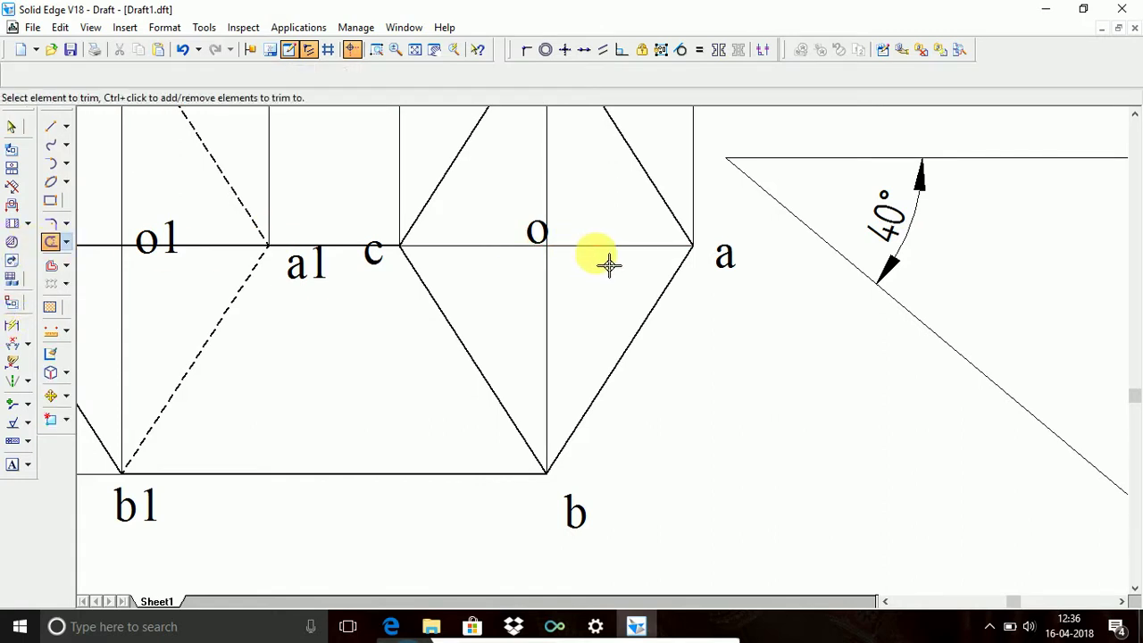
left_click(608, 265)
Draw a line in the Vissible line style from corner c to corner a in the second top view
left_click(50, 126)
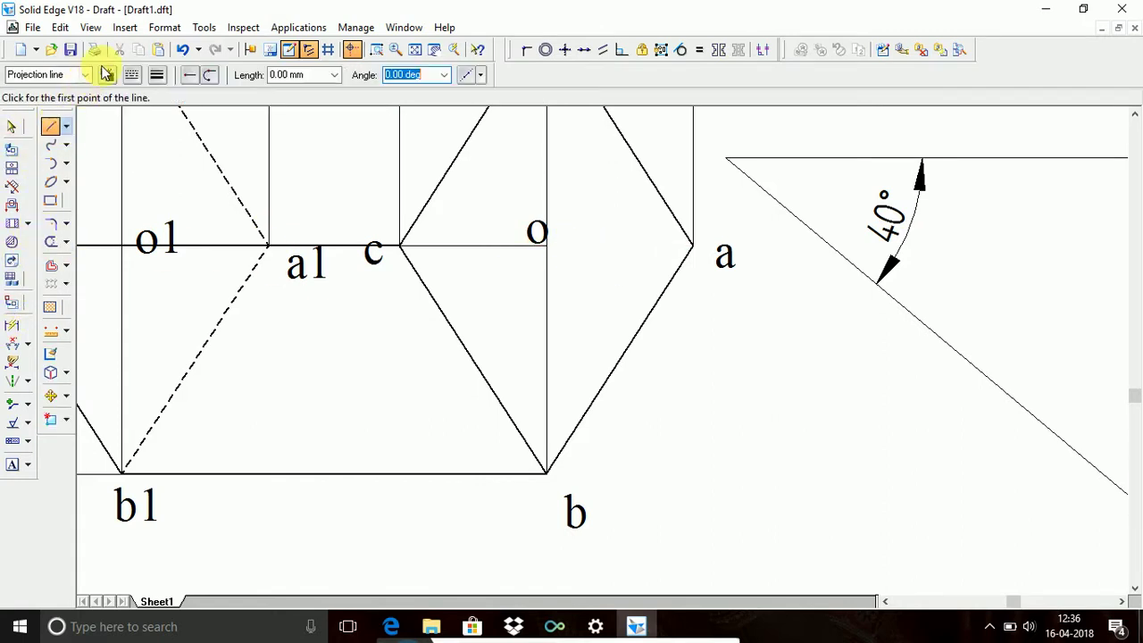
left_click(85, 75)
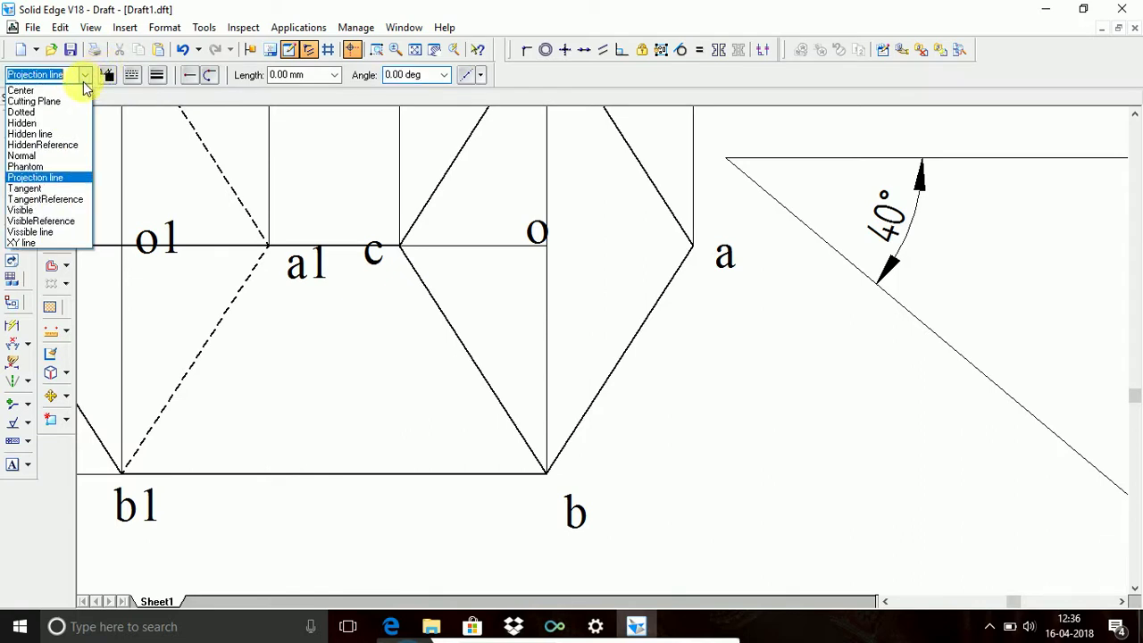
left_click(72, 228)
left_click(414, 255)
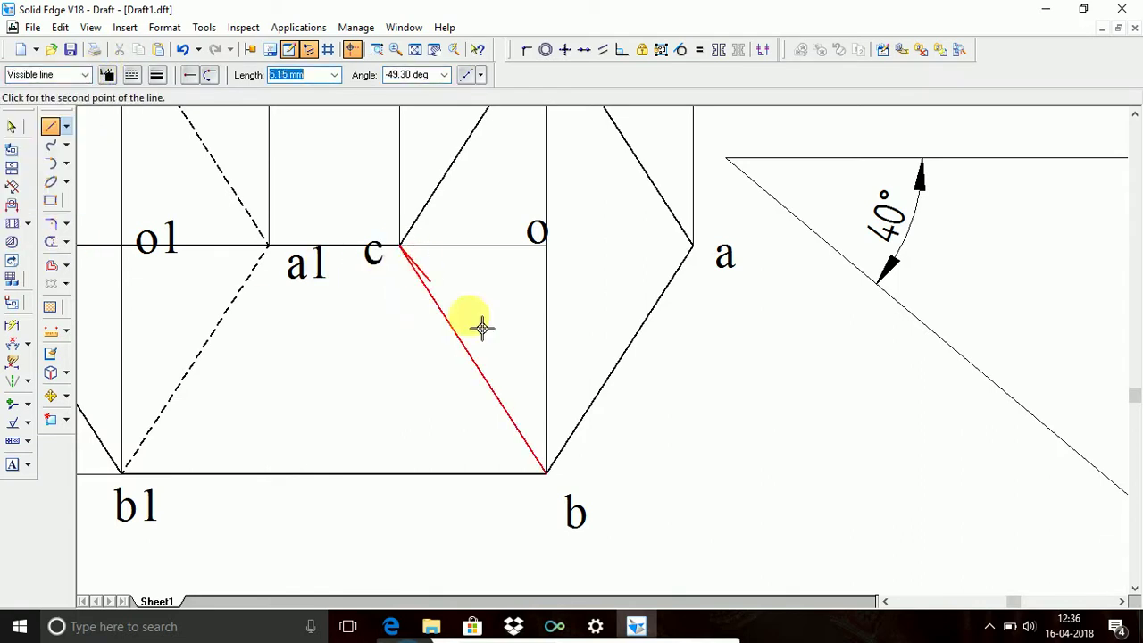
left_click(695, 244)
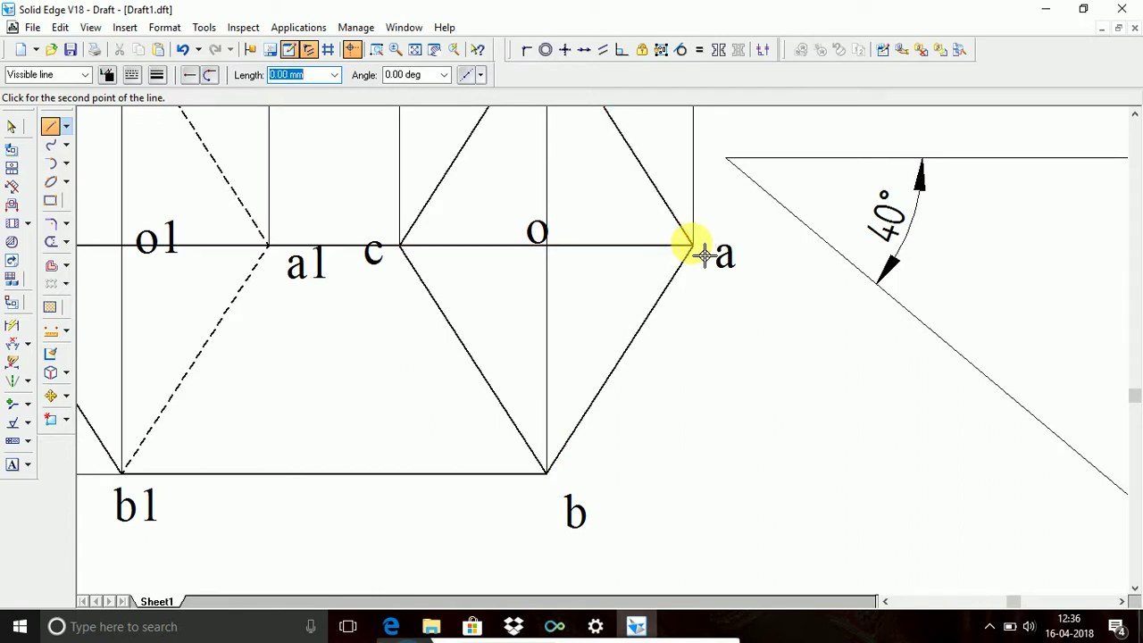
right_click(790, 530)
Change the line c–a in the second top view to the Hidden line style
left_click(13, 123)
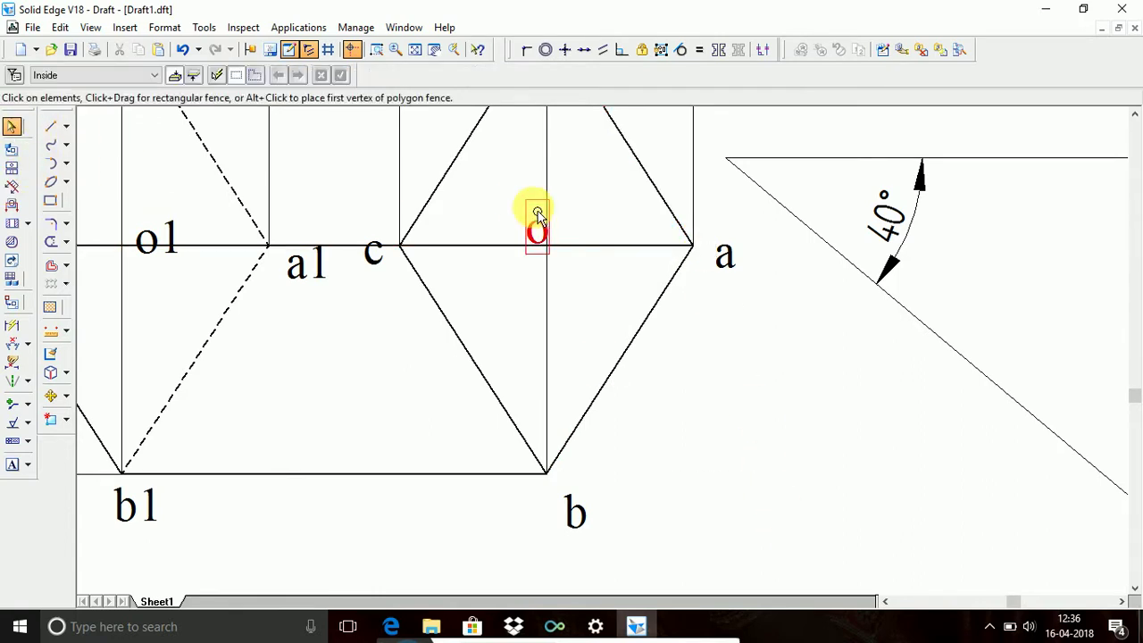
left_click(612, 246)
left_click(83, 79)
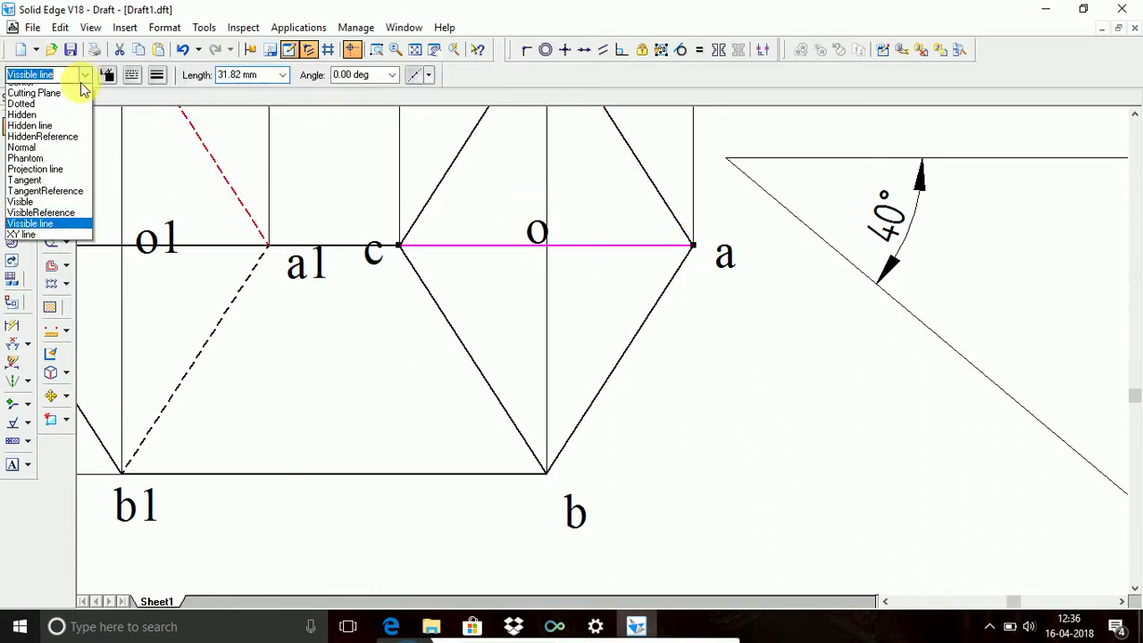
left_click(41, 129)
left_click(779, 347)
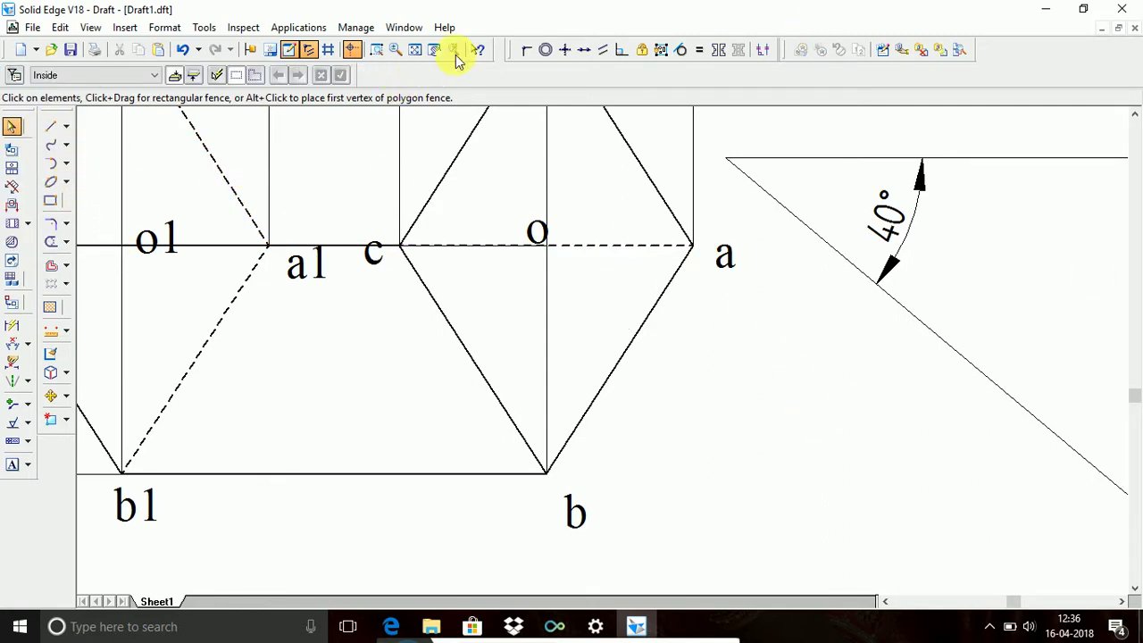
left_click(403, 54)
left_click(416, 52)
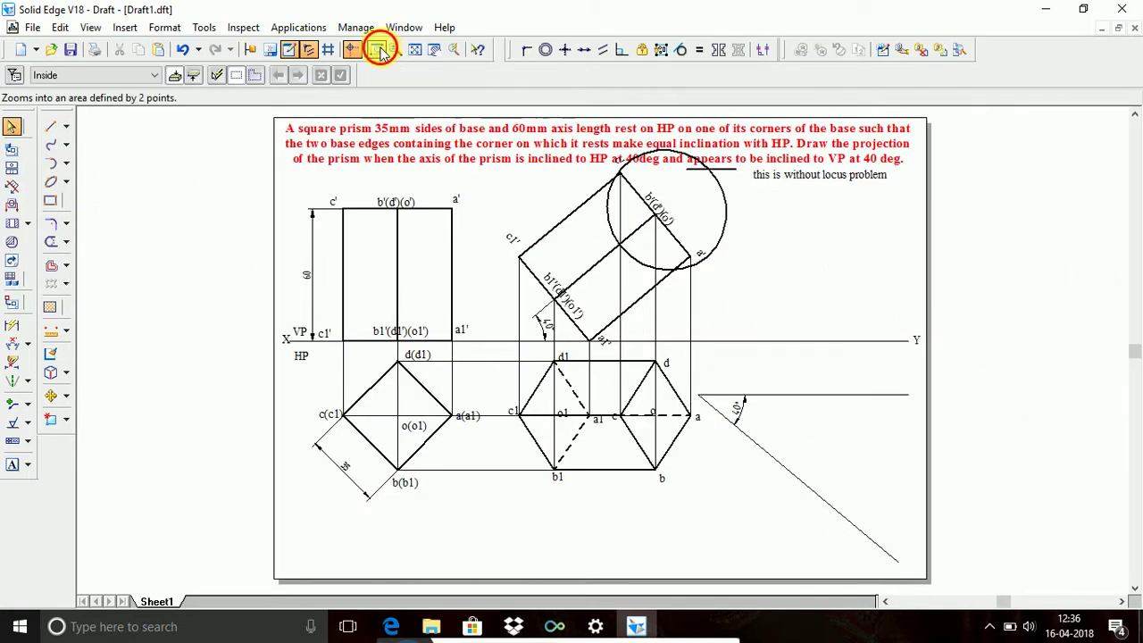
Copy the second top view with its labels, using o as base point, so that o lies on the 40° sloping line
left_click(380, 51)
left_click(493, 323)
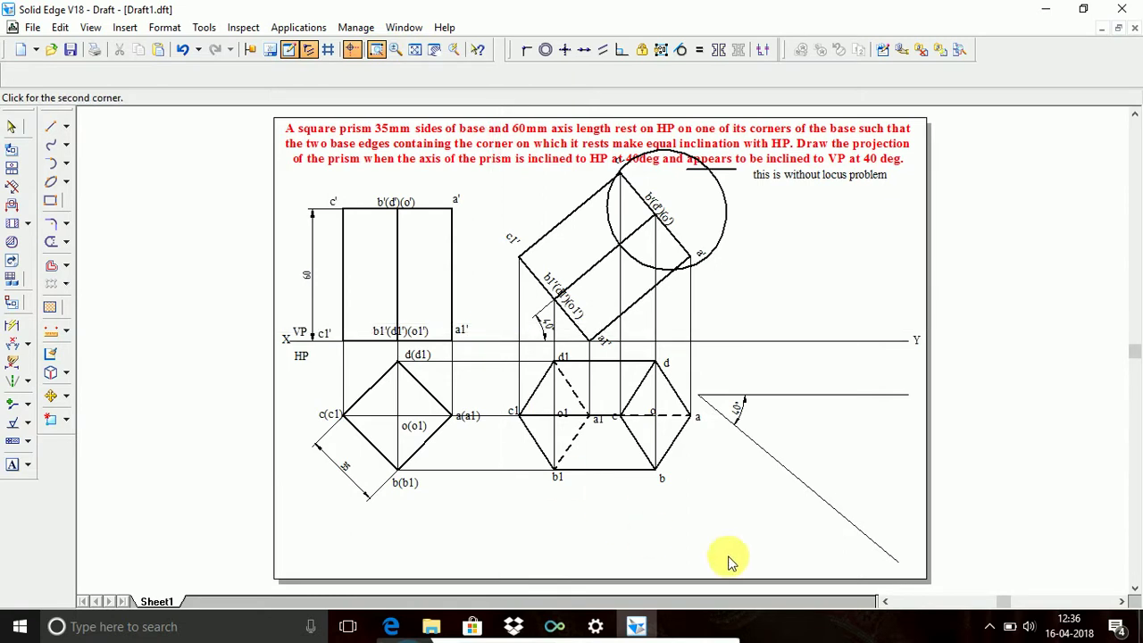
left_click(919, 565)
key("Escape")
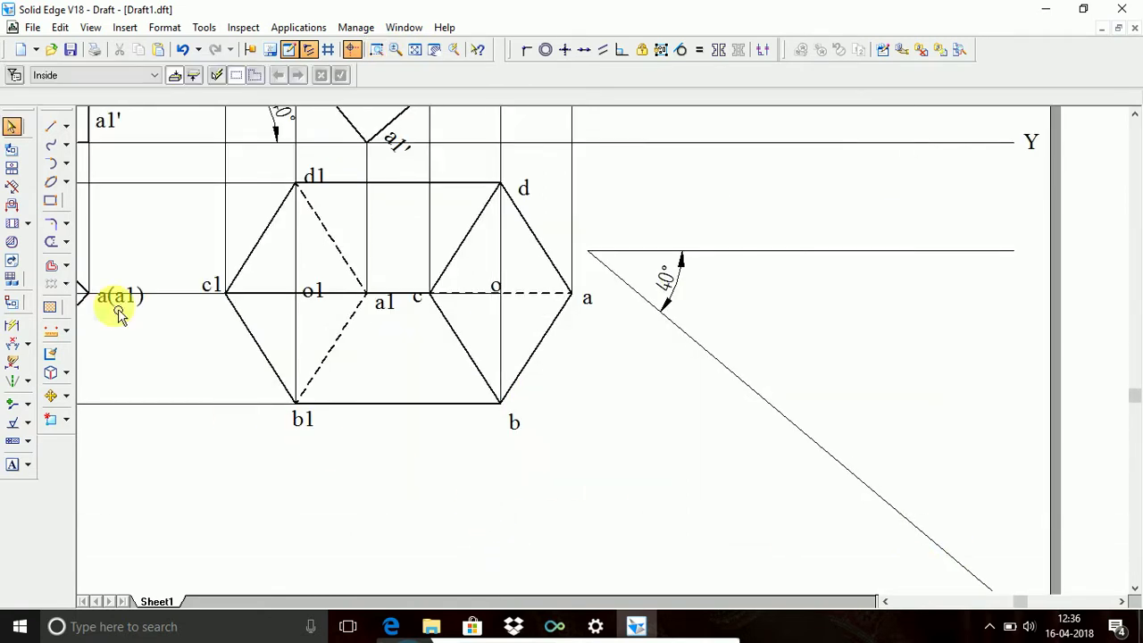
left_click(16, 127)
left_click_drag(343, 347, 572, 419)
left_click(122, 143)
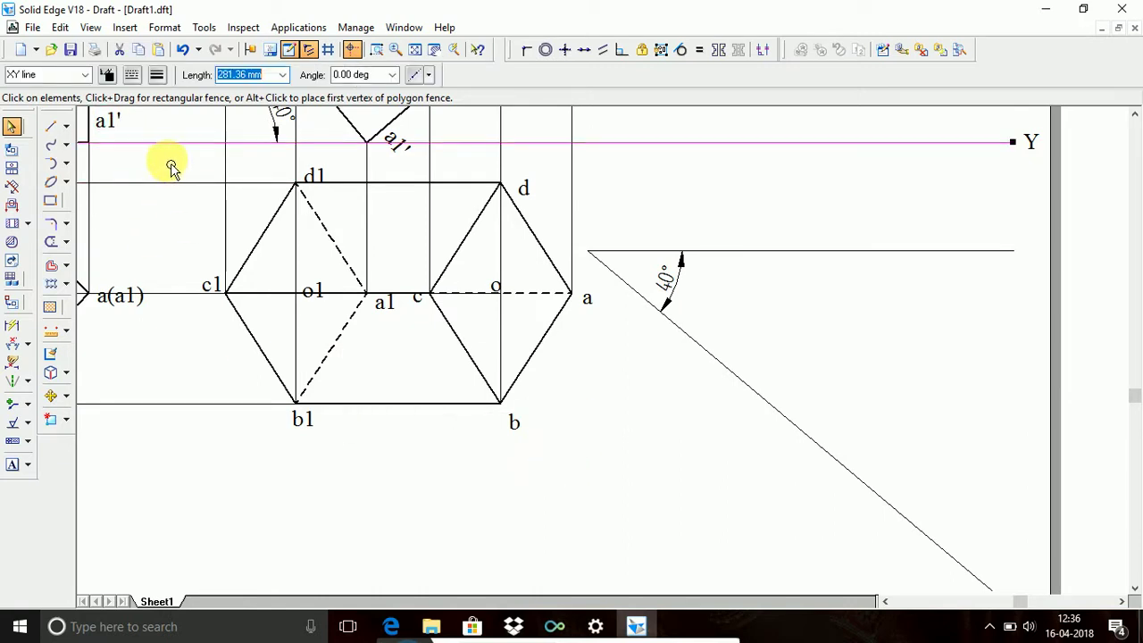
left_click_drag(169, 166, 609, 468)
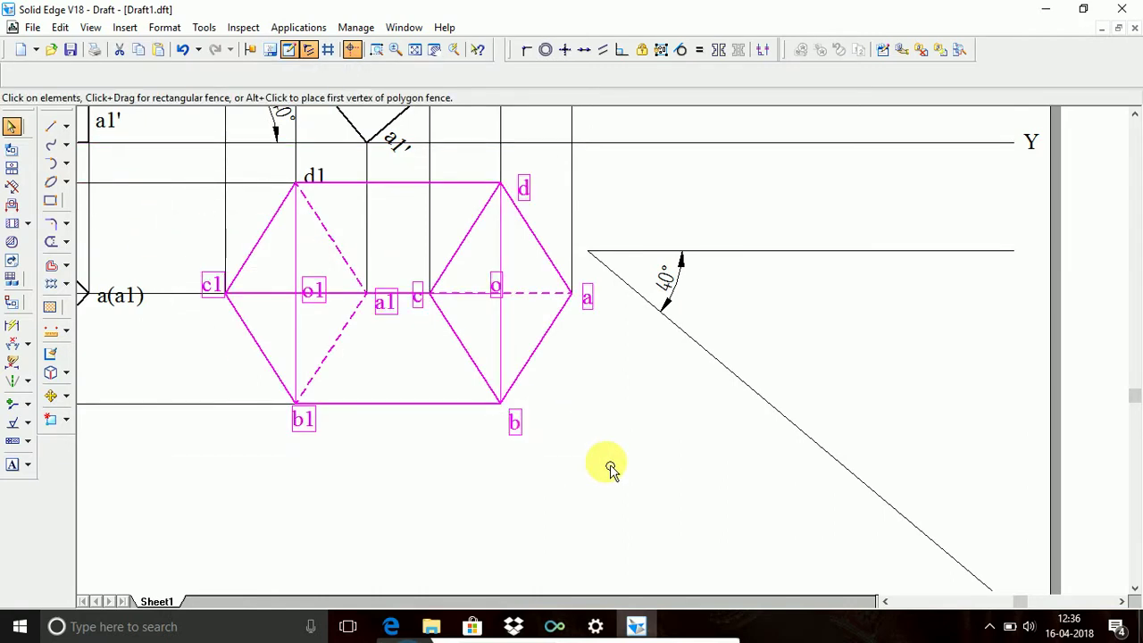
left_click(50, 396)
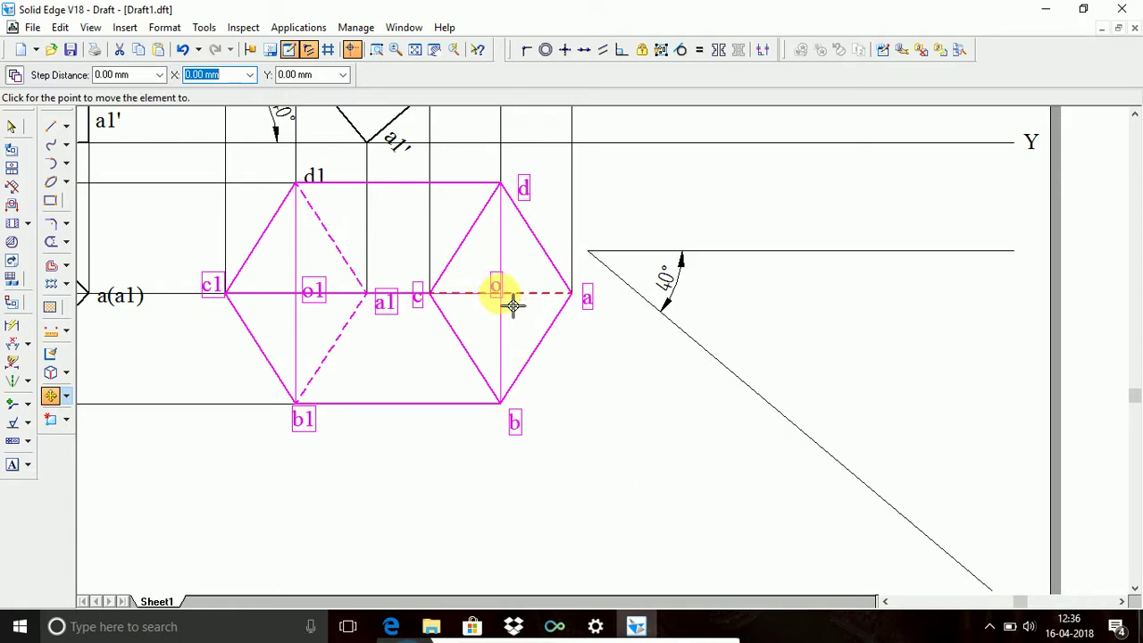
key("Escape")
left_click(761, 396)
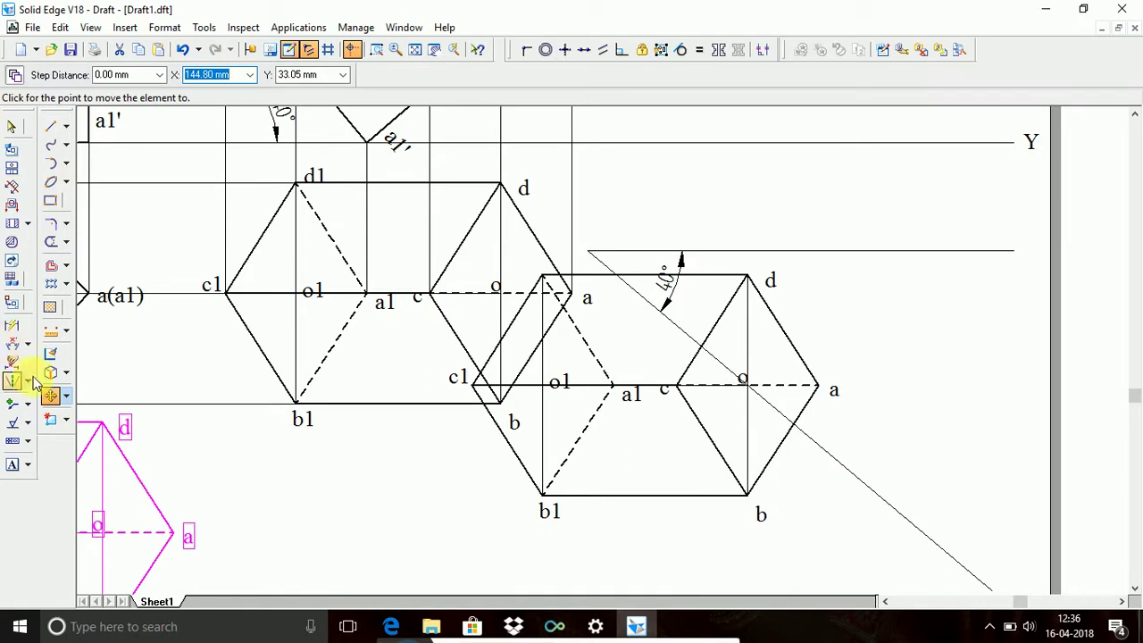
Rotate the copied top view and its labels about o so that the axis o–o1 lies along the 40° sloping line
left_click(65, 399)
left_click(114, 416)
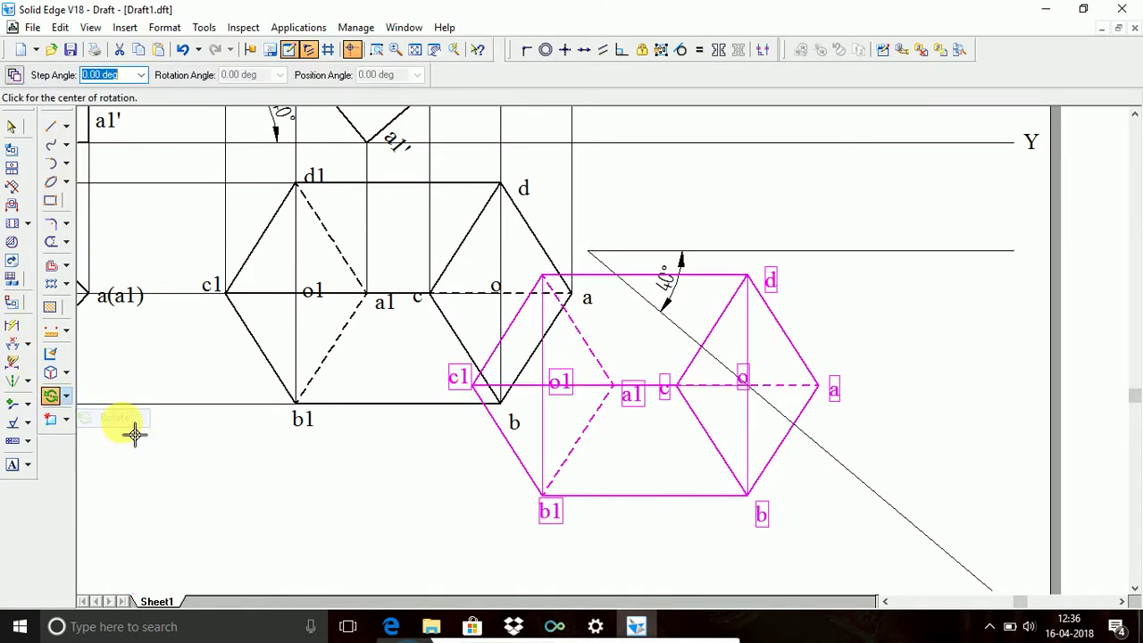
left_click(758, 397)
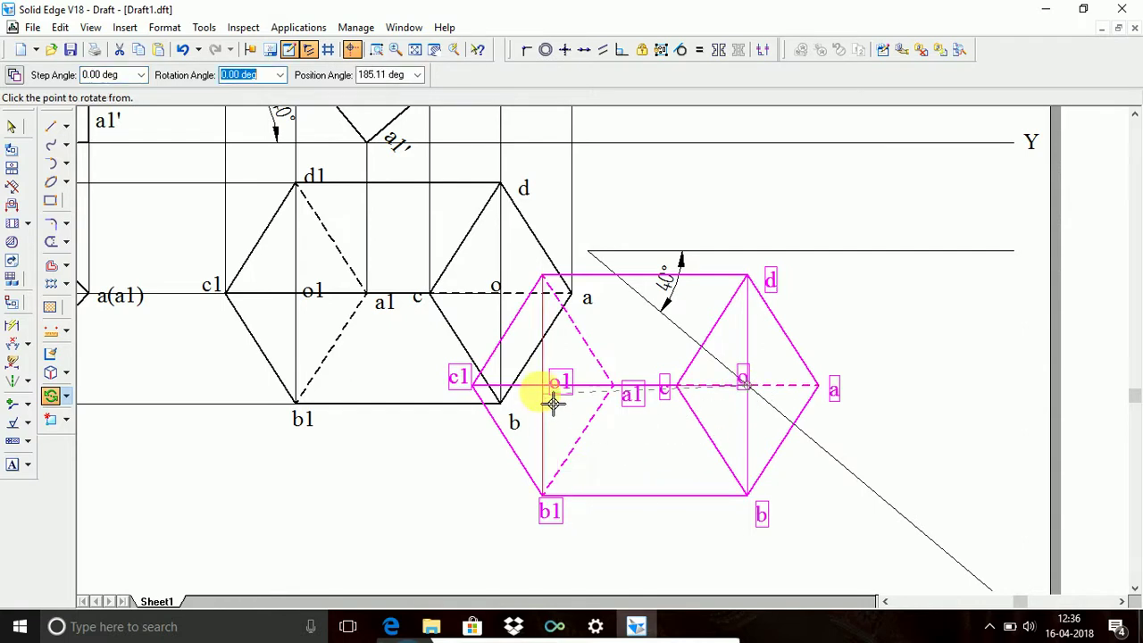
left_click(556, 398)
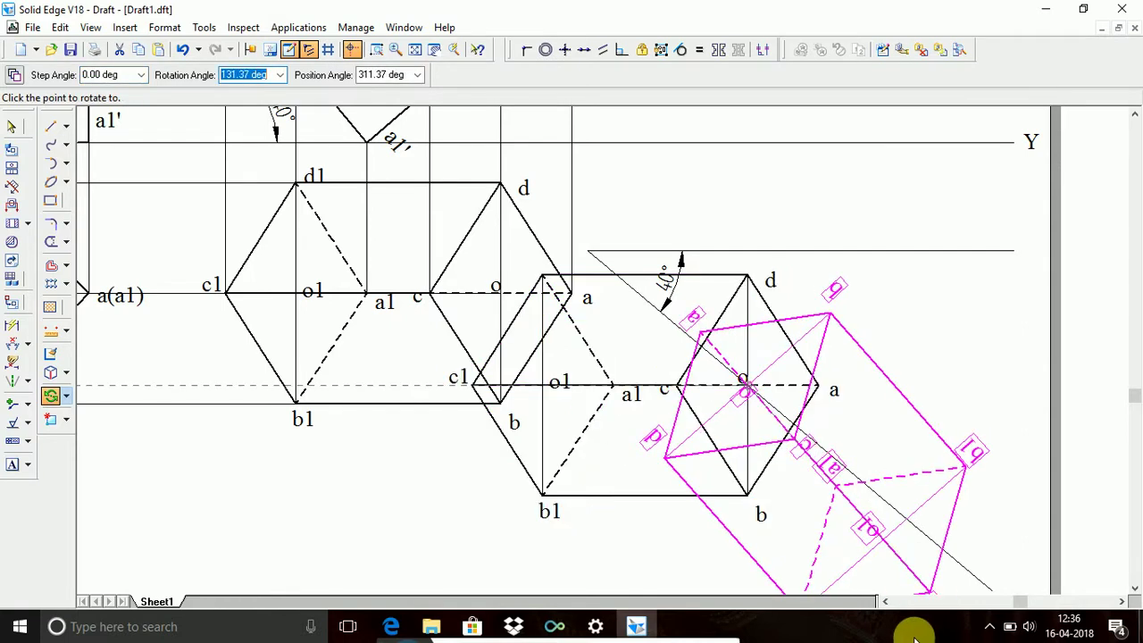
left_click(917, 520)
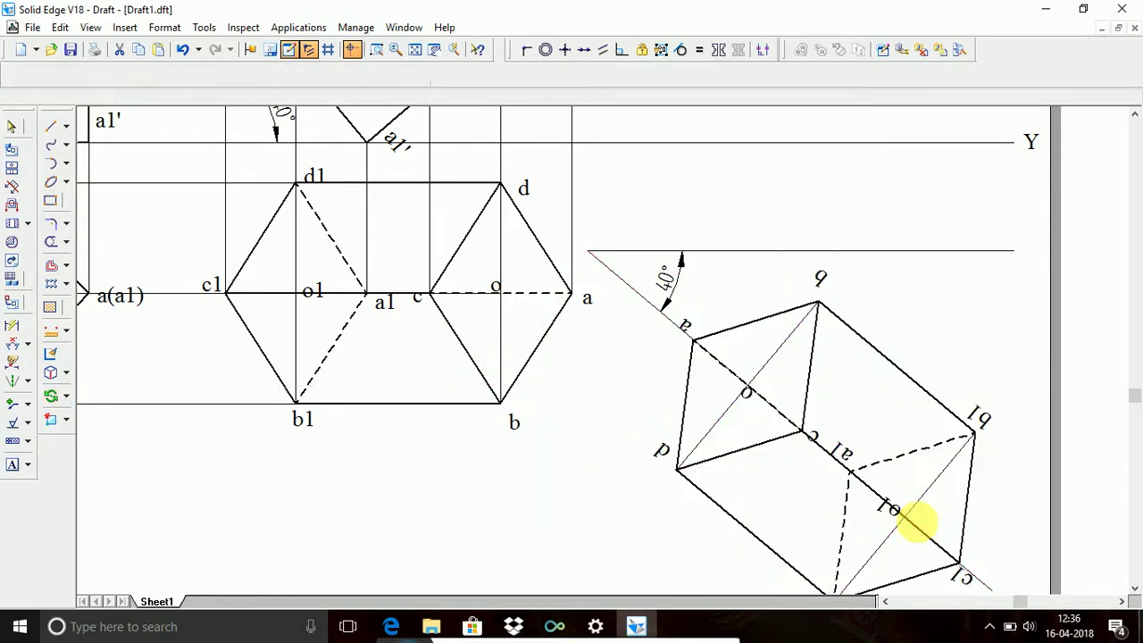
left_click(969, 346)
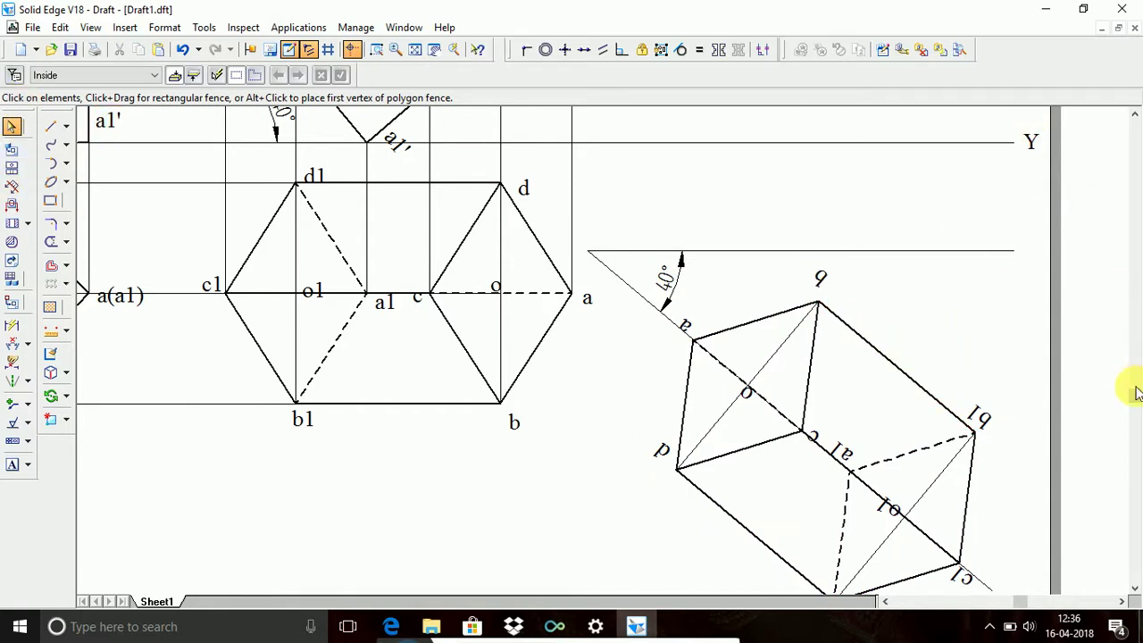
Draw projection lines in the Projection line style linking a in the rotated top view with a' in the tilted front view, and label their corner a'
left_click(419, 52)
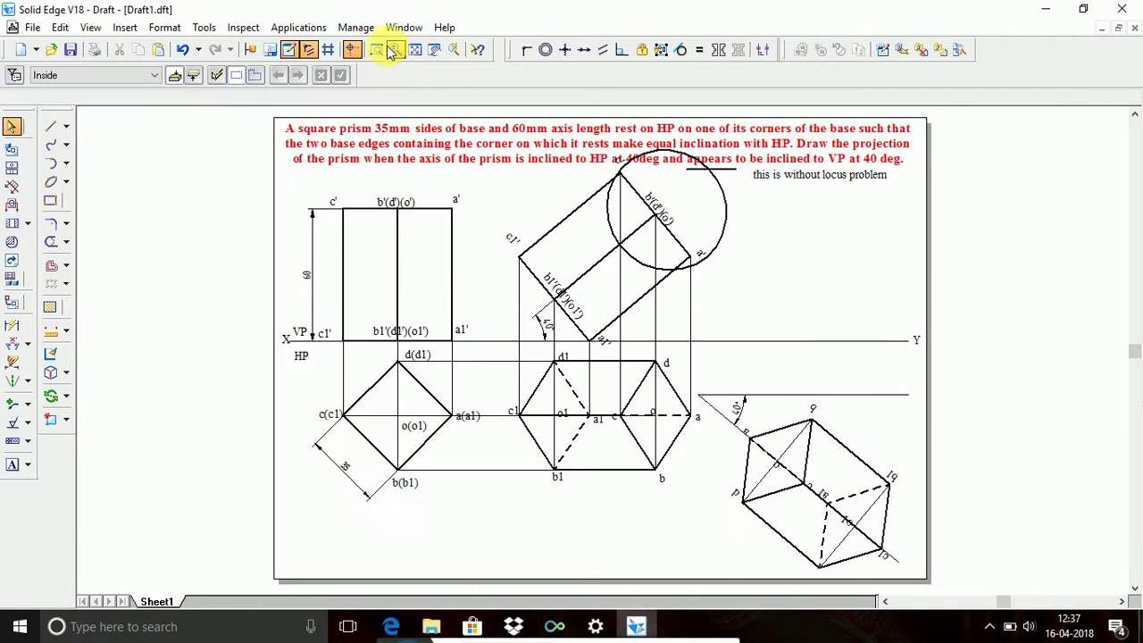
left_click(51, 128)
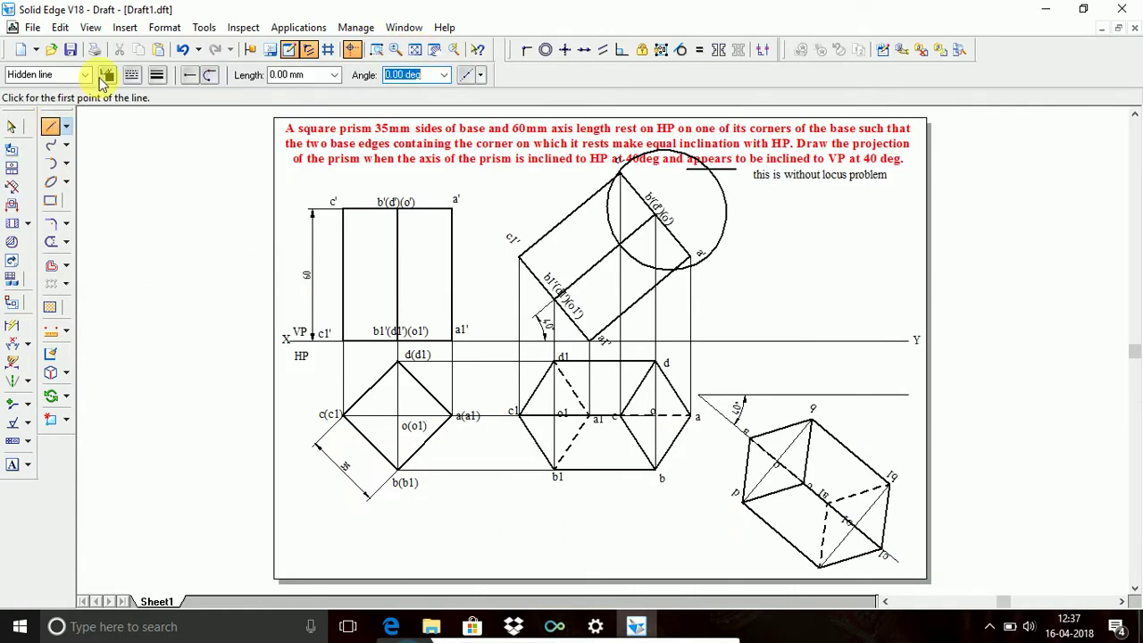
left_click(87, 75)
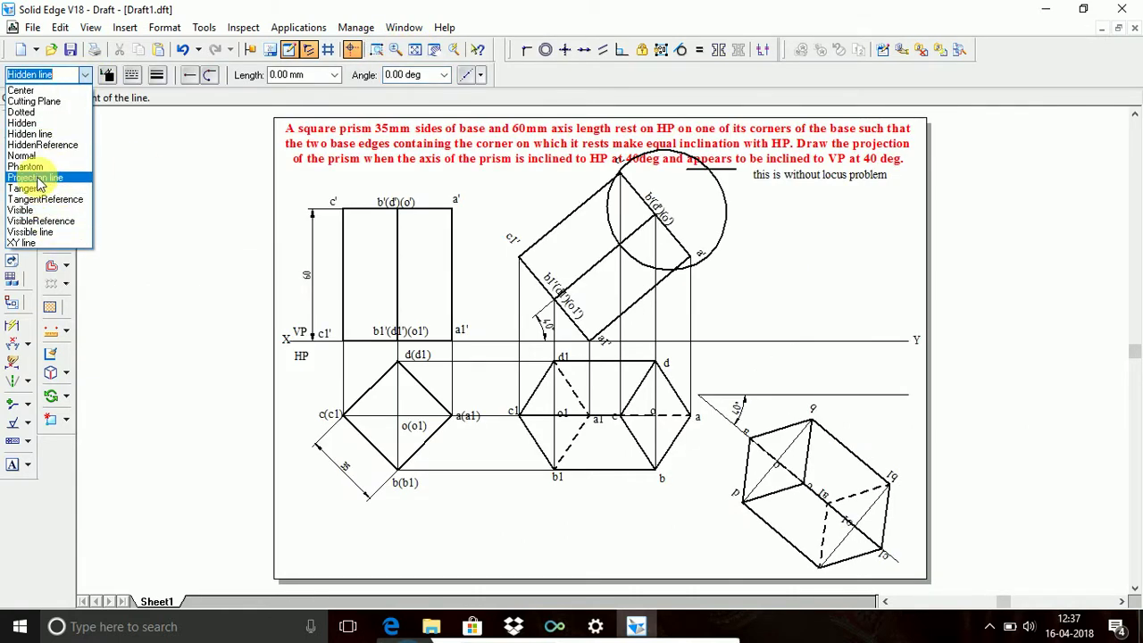
left_click(40, 181)
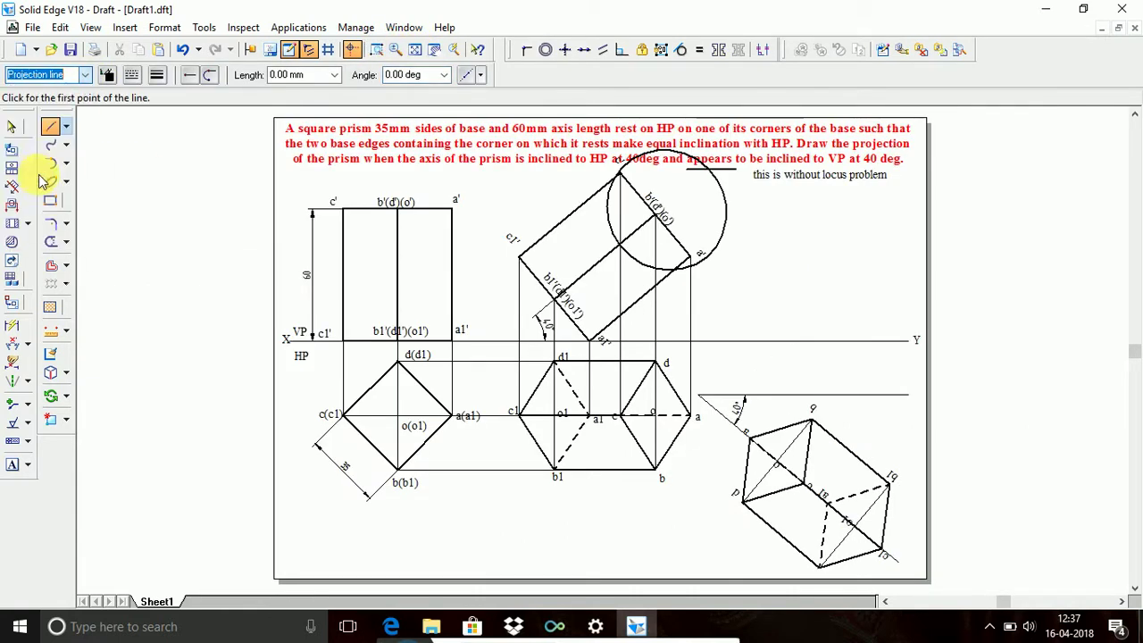
left_click(745, 437)
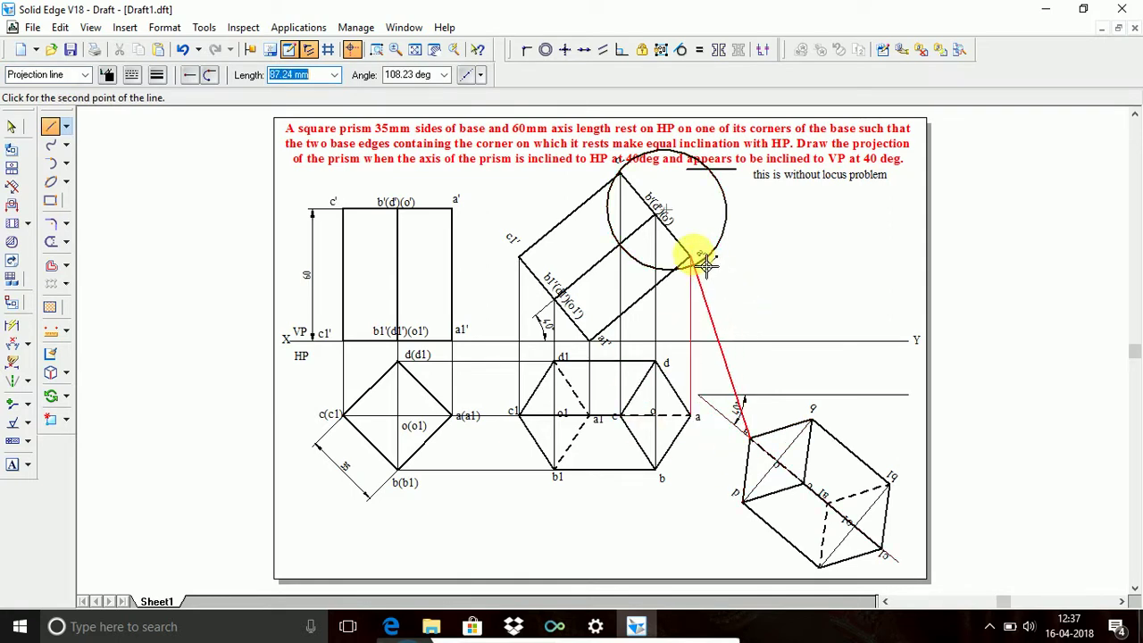
left_click(753, 257)
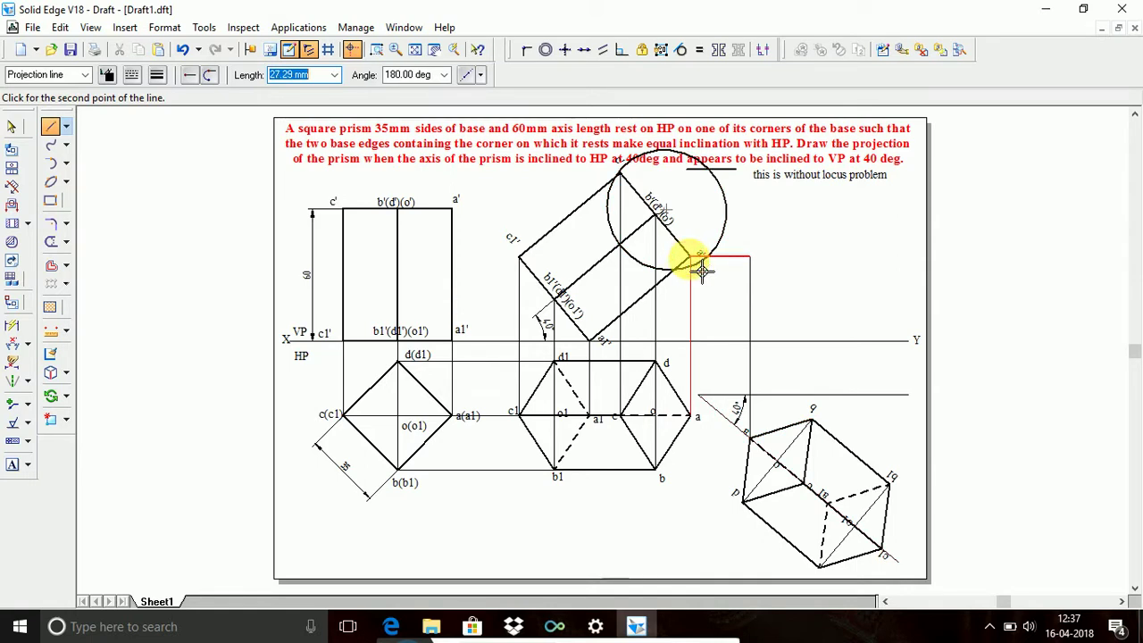
left_click(702, 270)
left_click(13, 464)
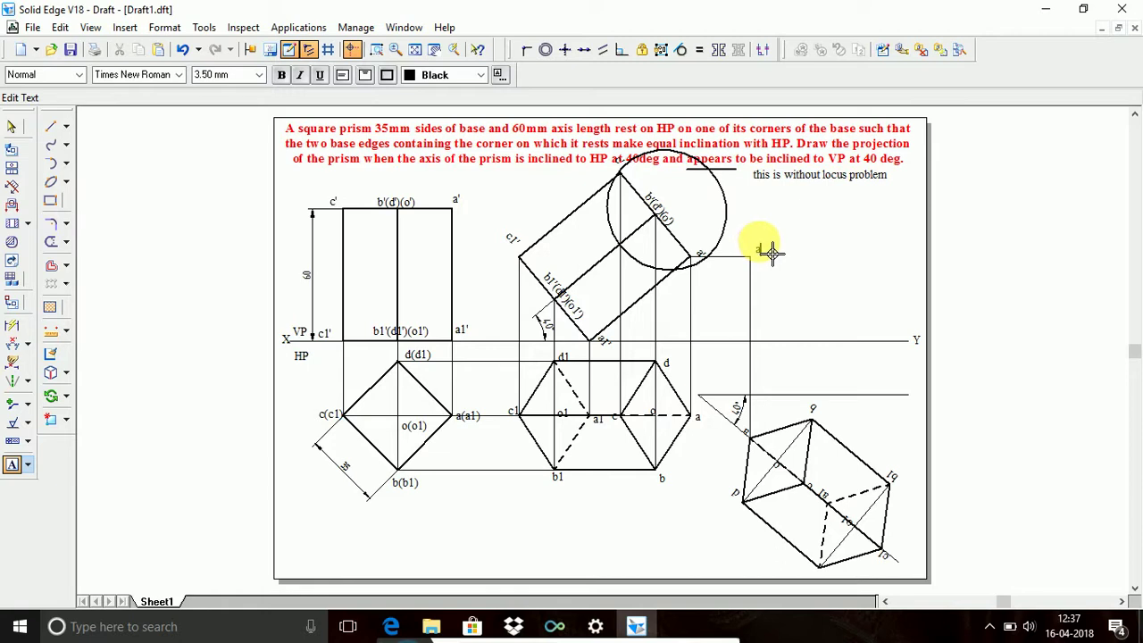
left_click(51, 127)
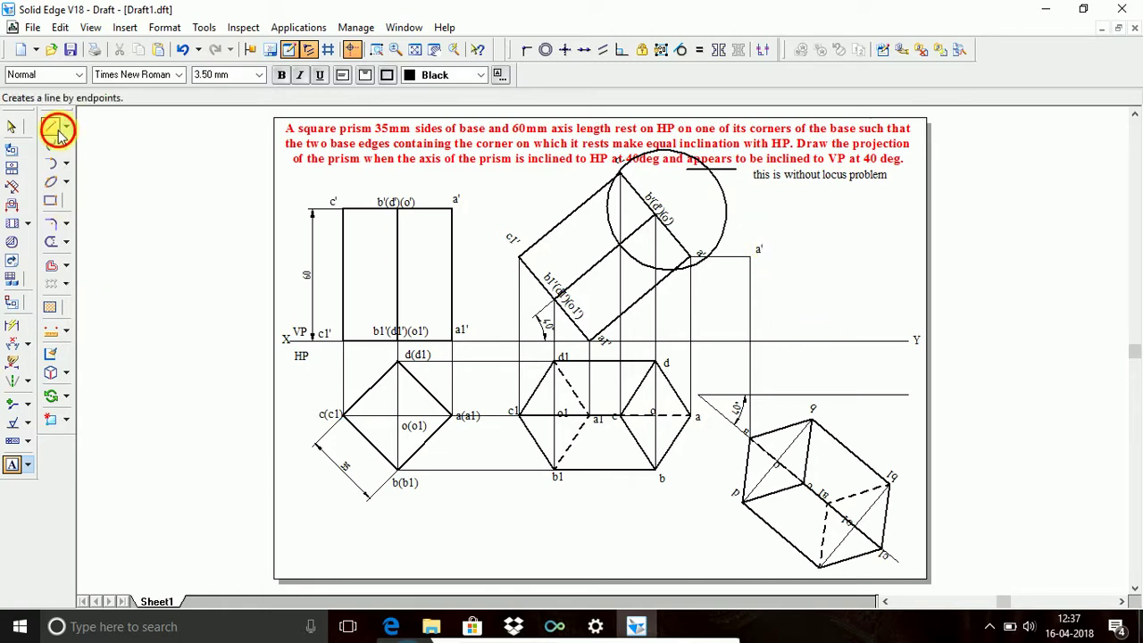
left_click(754, 513)
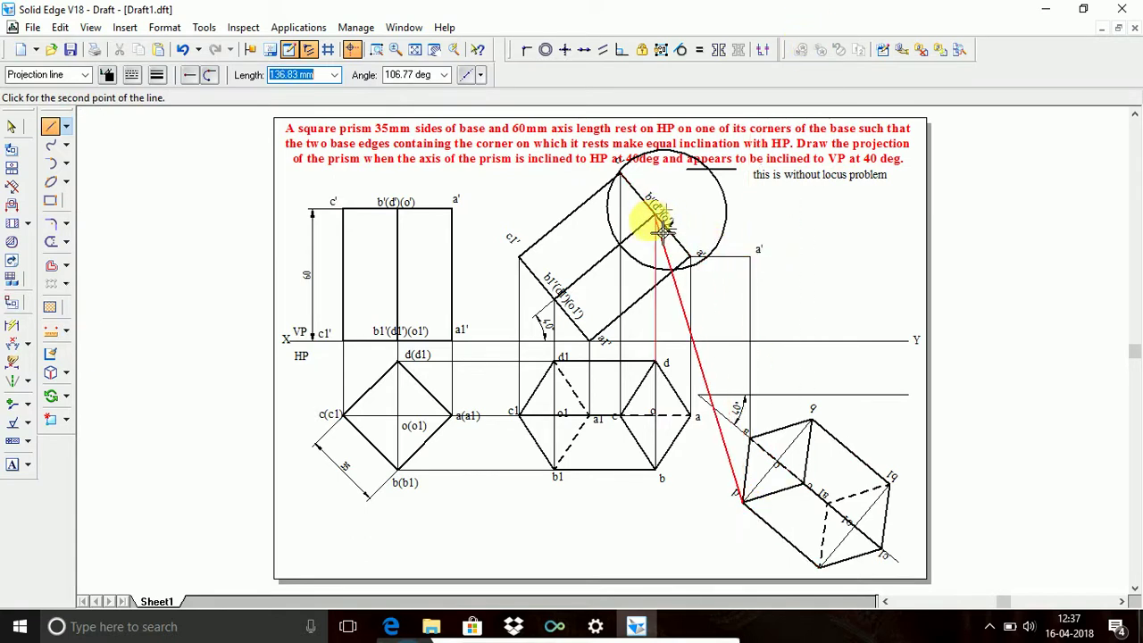
left_click(736, 218)
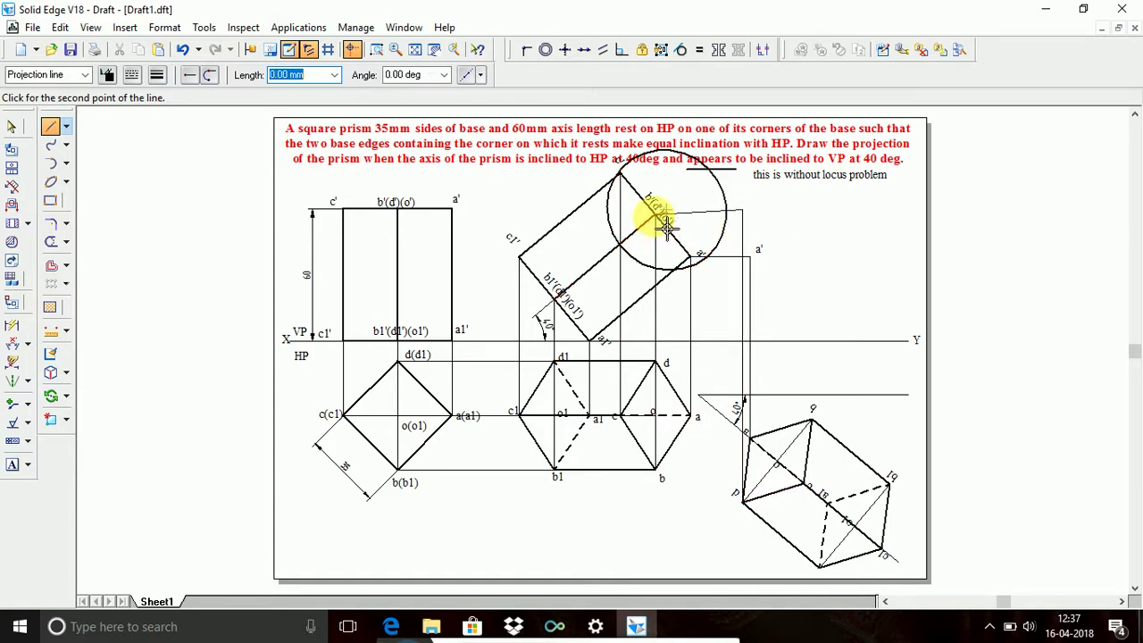
key("ctrl+z")
key("Escape")
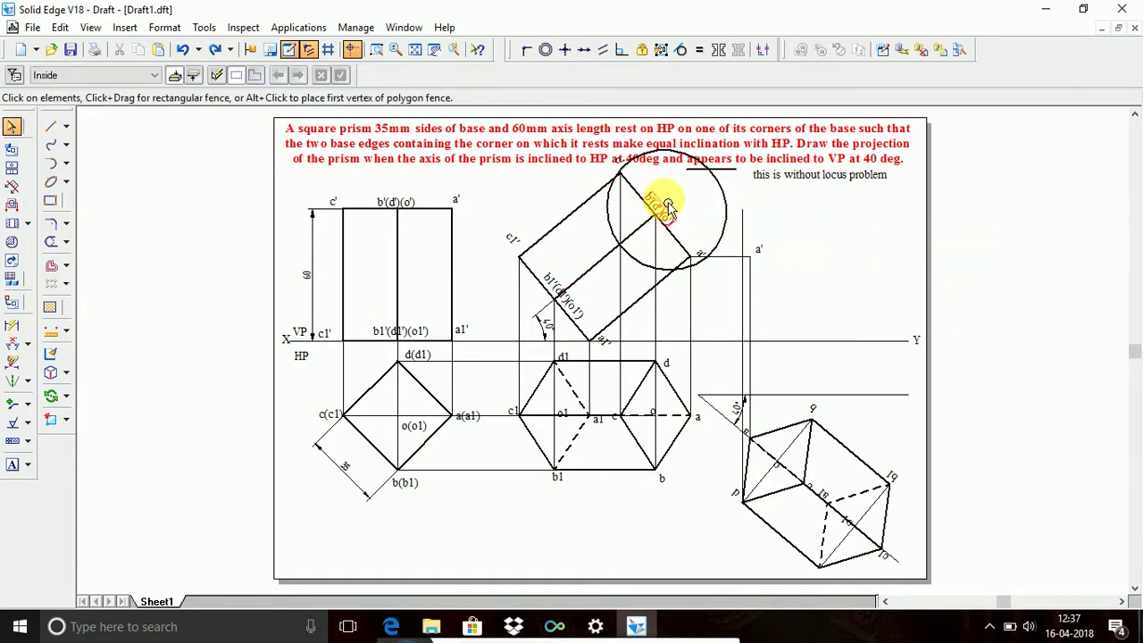
Delete the circle around b'(d')(o') in the tilted front view and the vertical projection line rising from d in the rotated top view
left_click(723, 192)
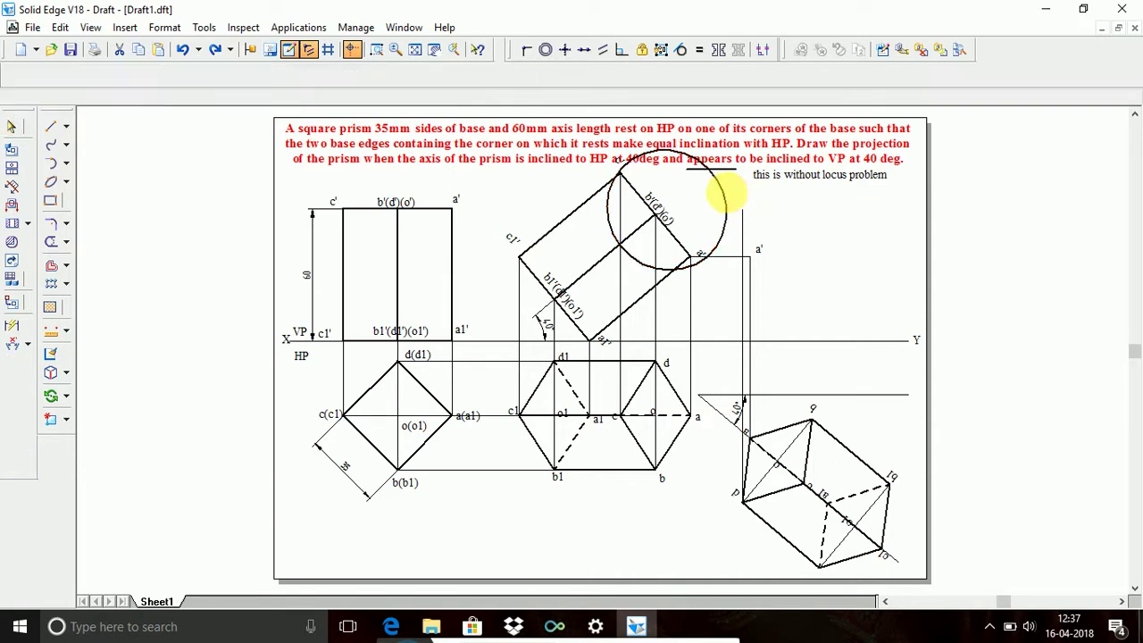
left_click(741, 225)
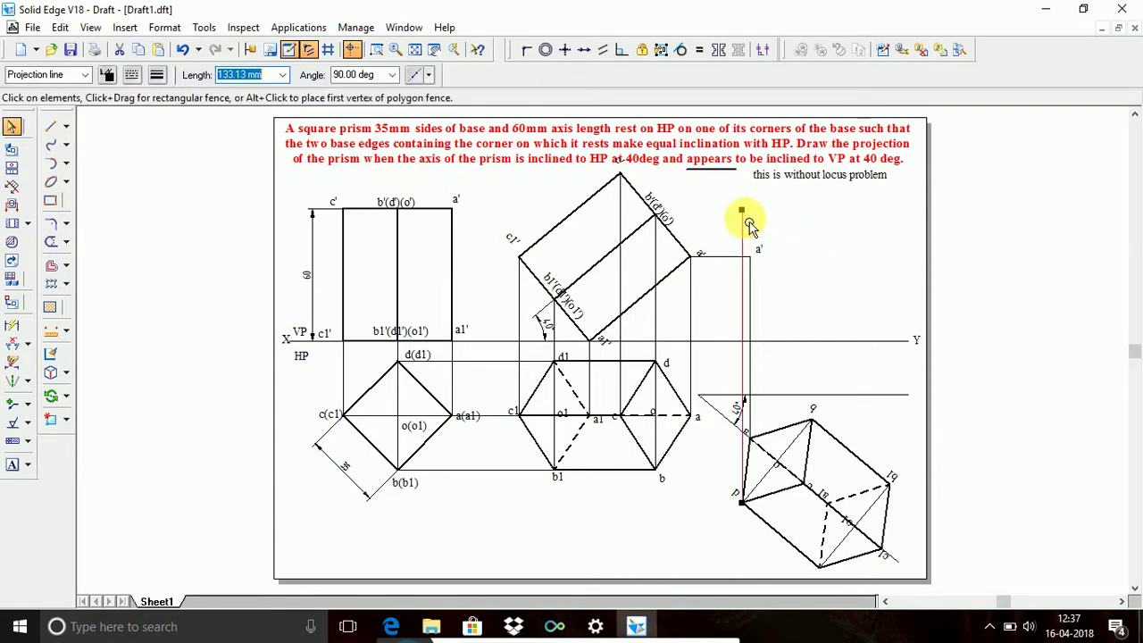
key("Delete")
Draw a vertical projection line from d in the rotated top view, join it horizontally to b'(d')(o') in the tilted front view, and label the corner d'
left_click(51, 125)
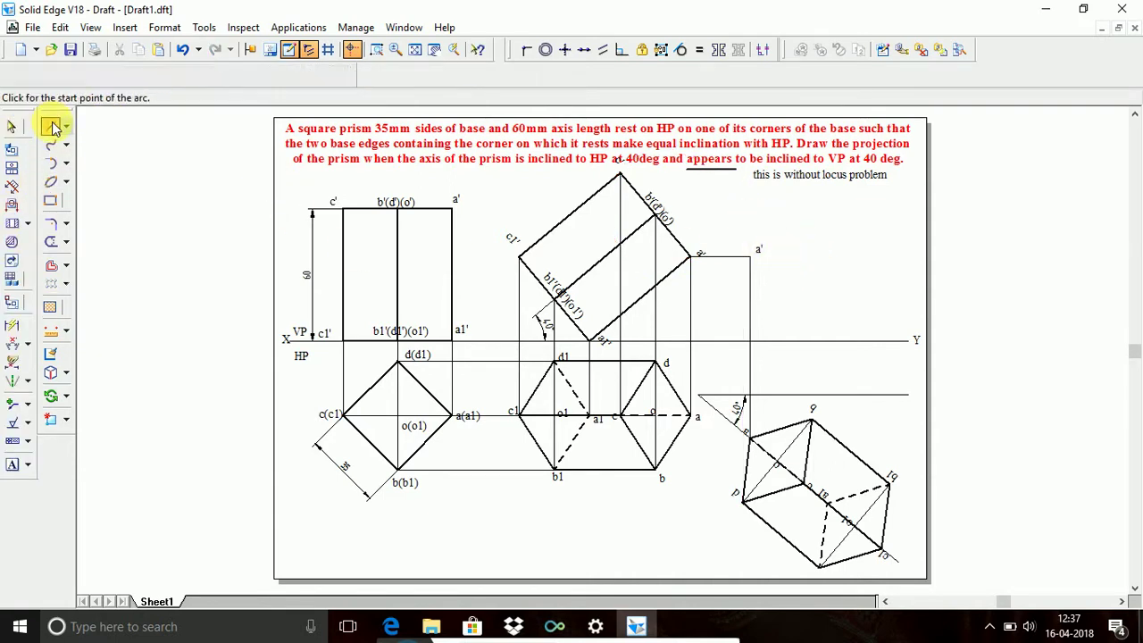
left_click(742, 500)
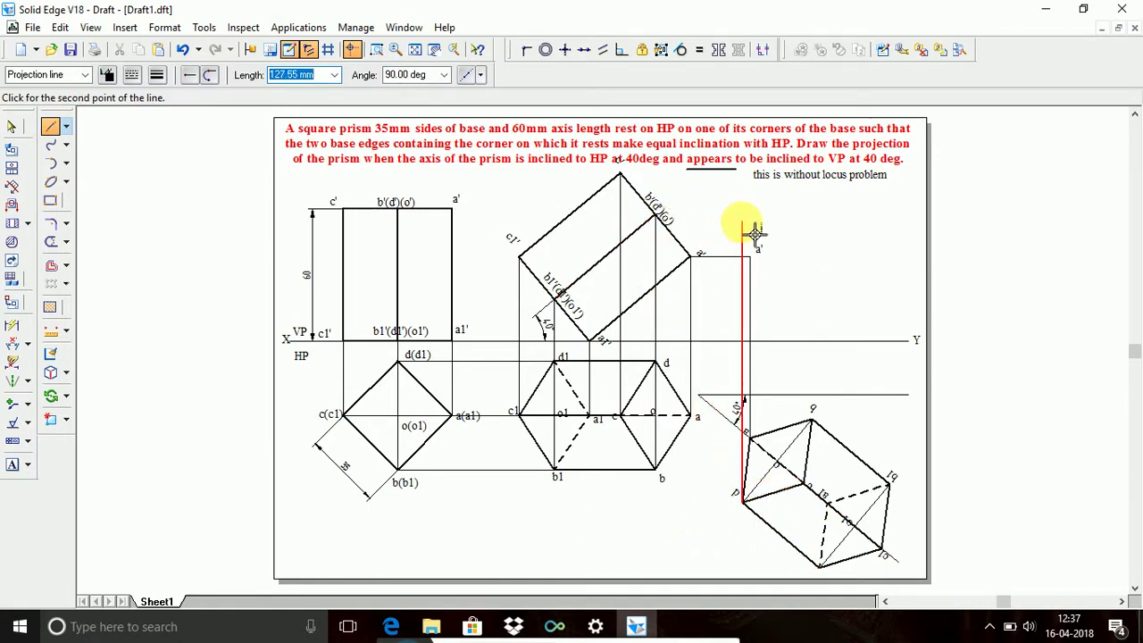
left_click(754, 227)
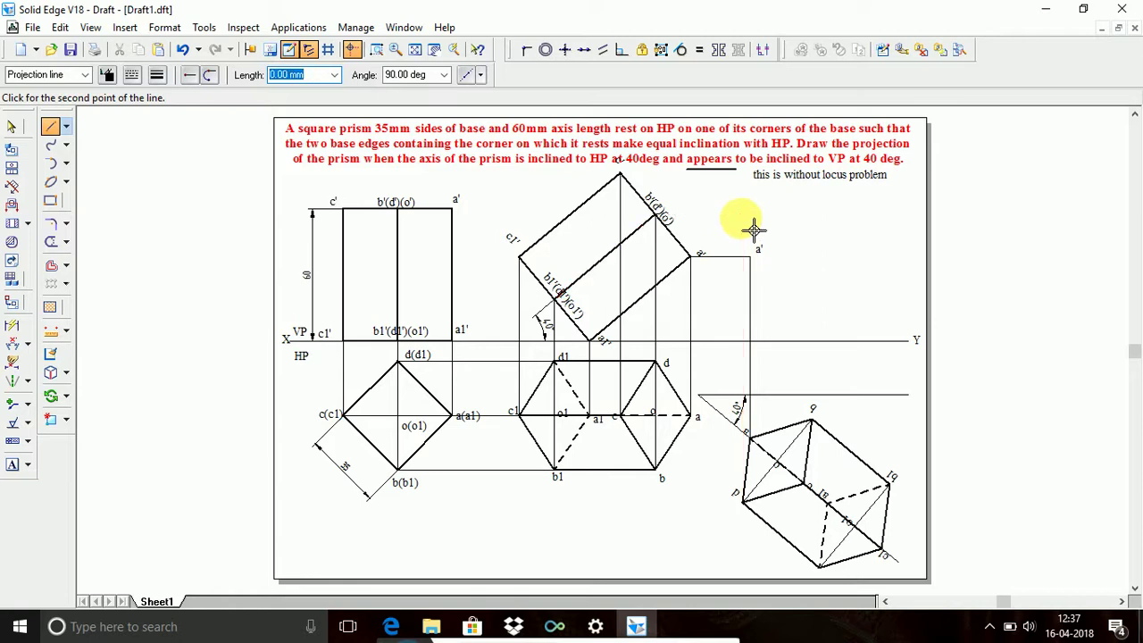
left_click(665, 225)
right_click(880, 267)
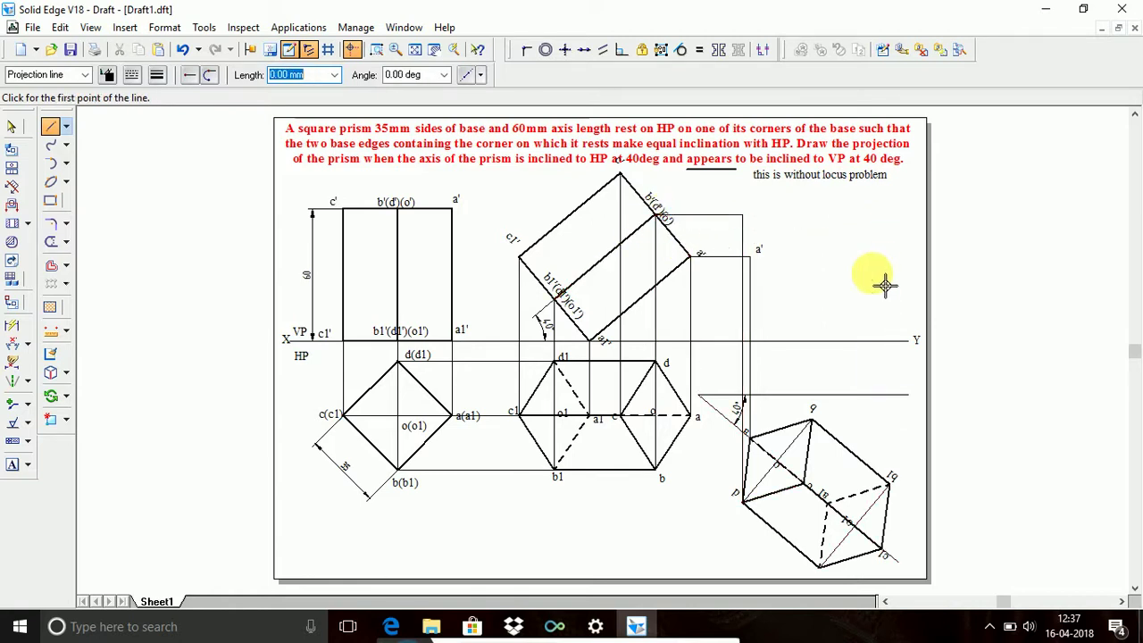
left_click(16, 466)
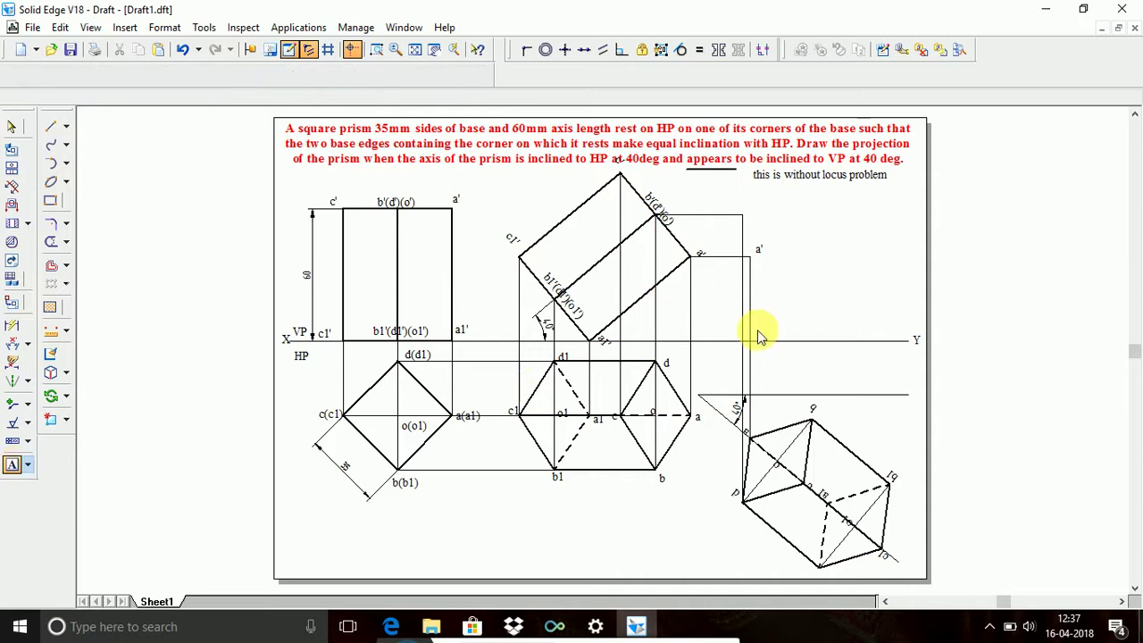
left_click(754, 215)
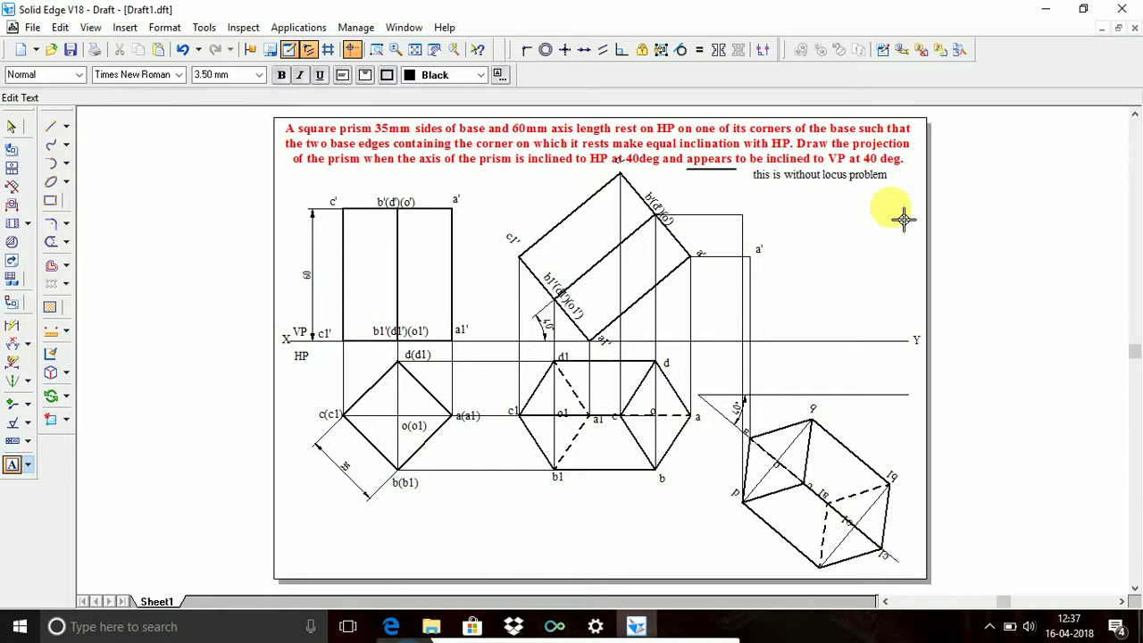
type("d'")
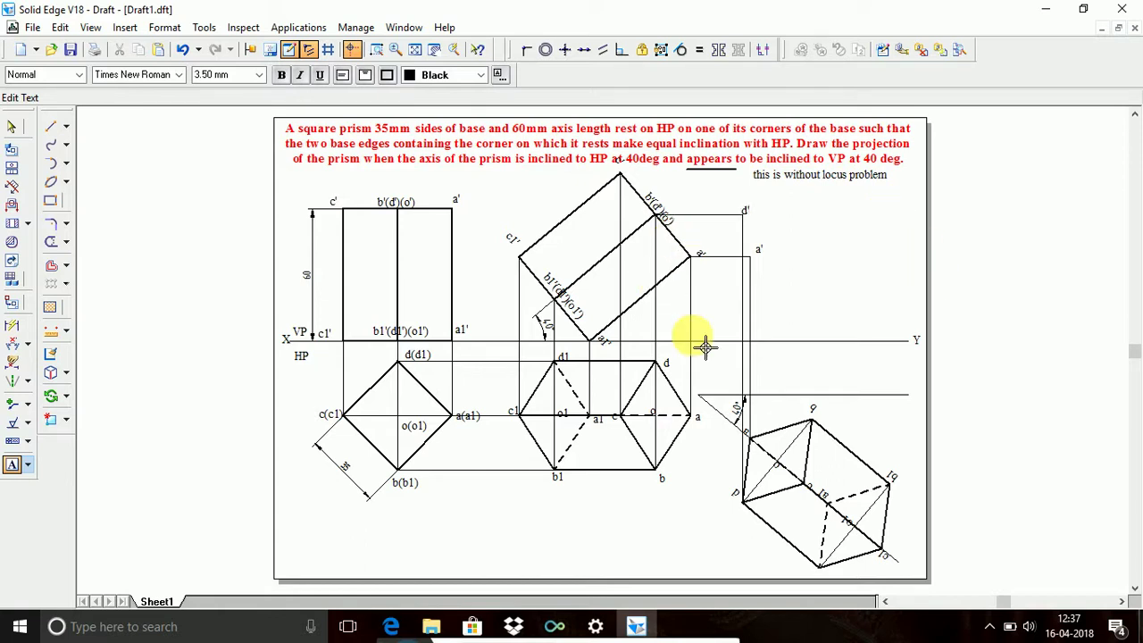
Draw a vertical projection line from b in the rotated top view, extend it horizontally to d' at the same level, and label the corner b'
left_click(49, 130)
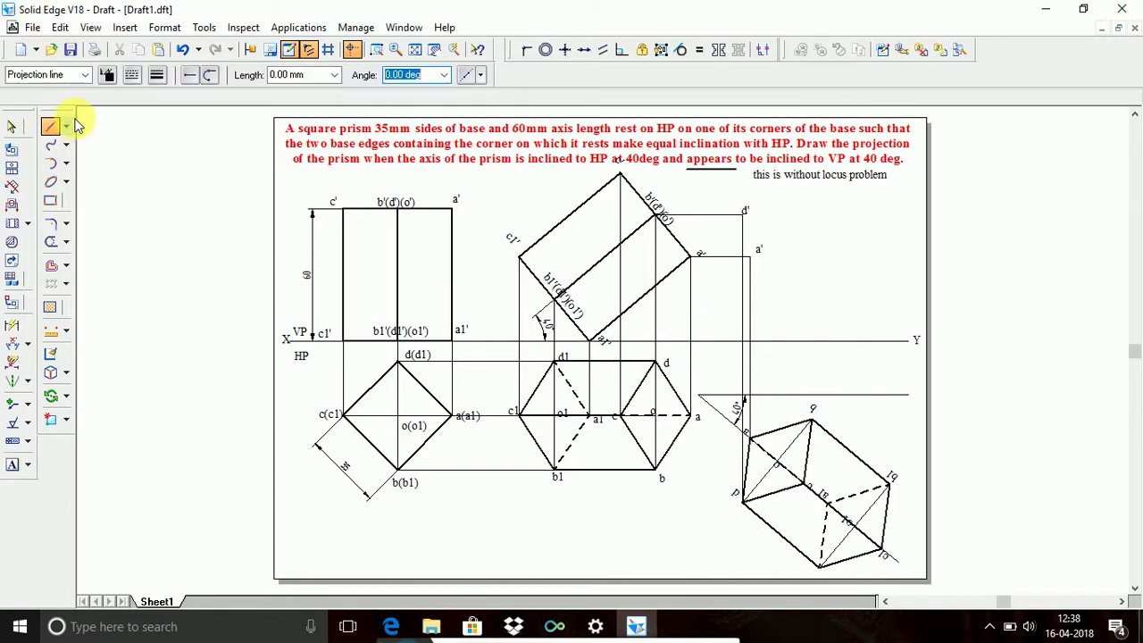
left_click(818, 424)
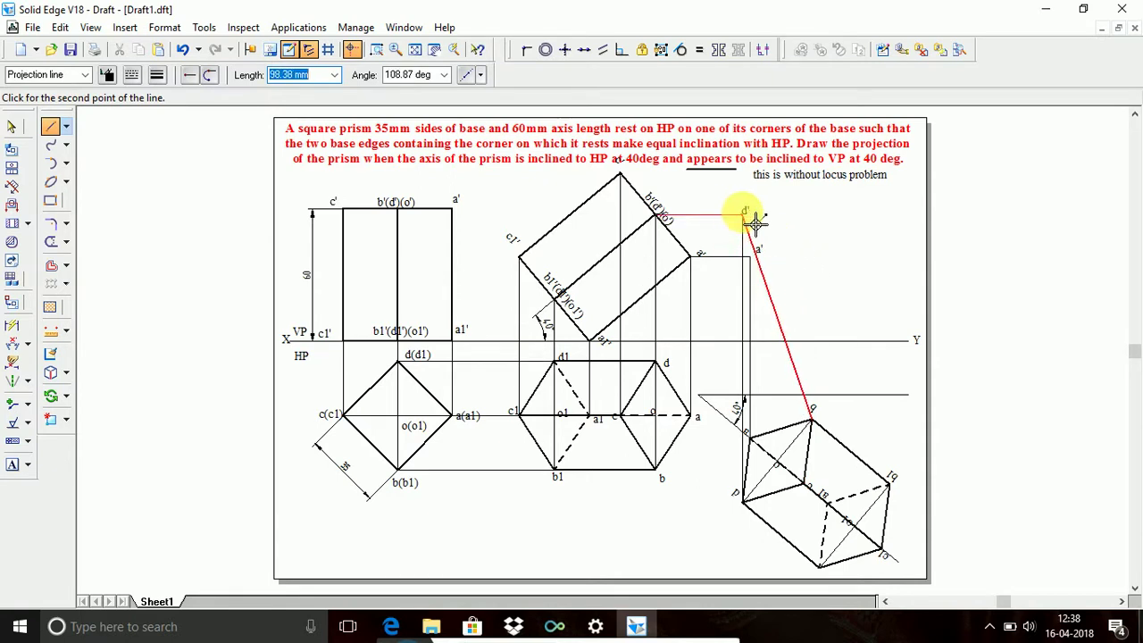
left_click(828, 224)
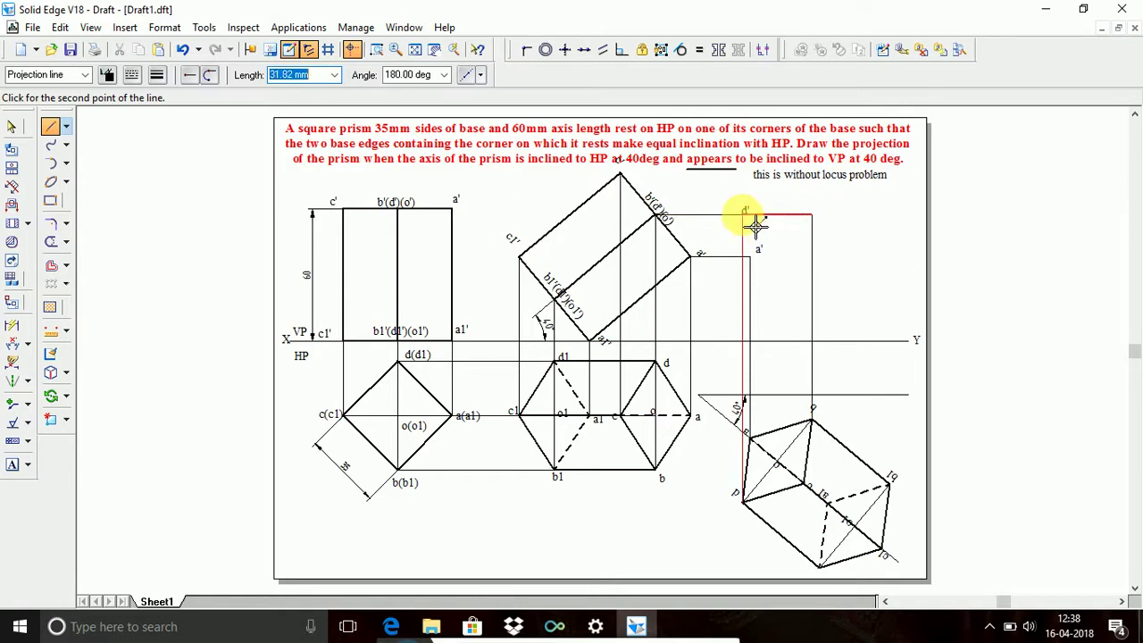
key("Escape")
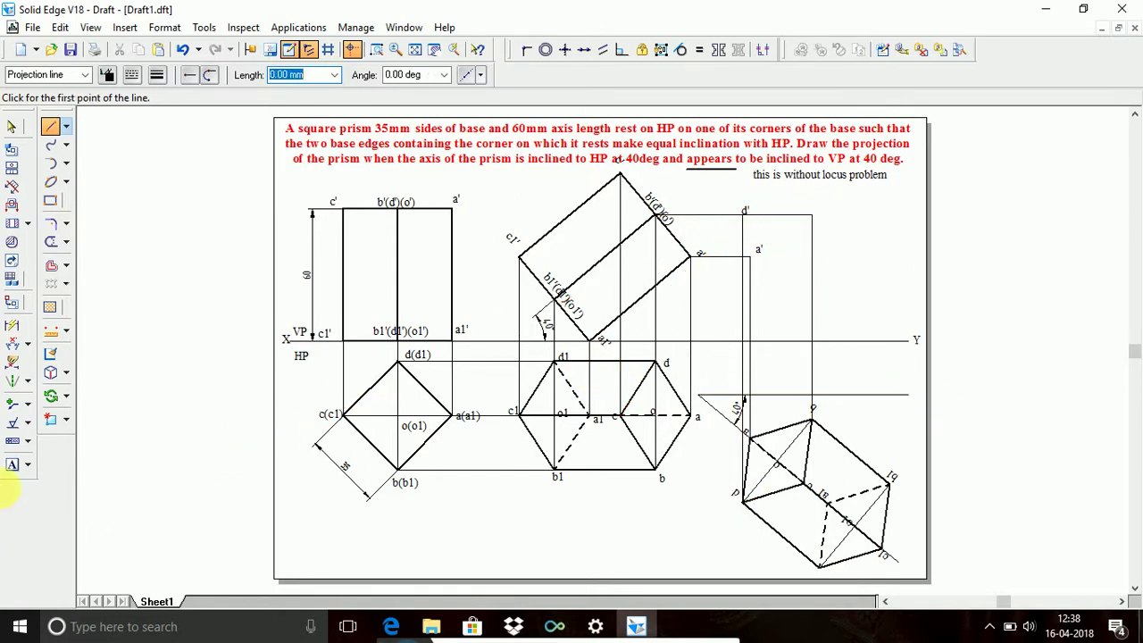
left_click(12, 467)
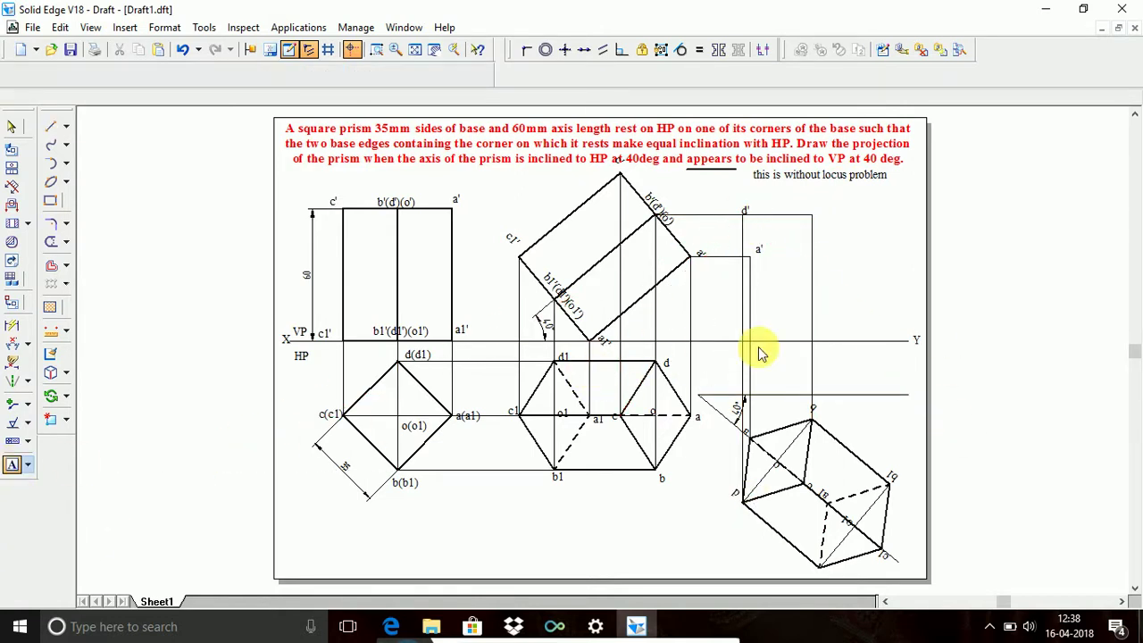
left_click(827, 217)
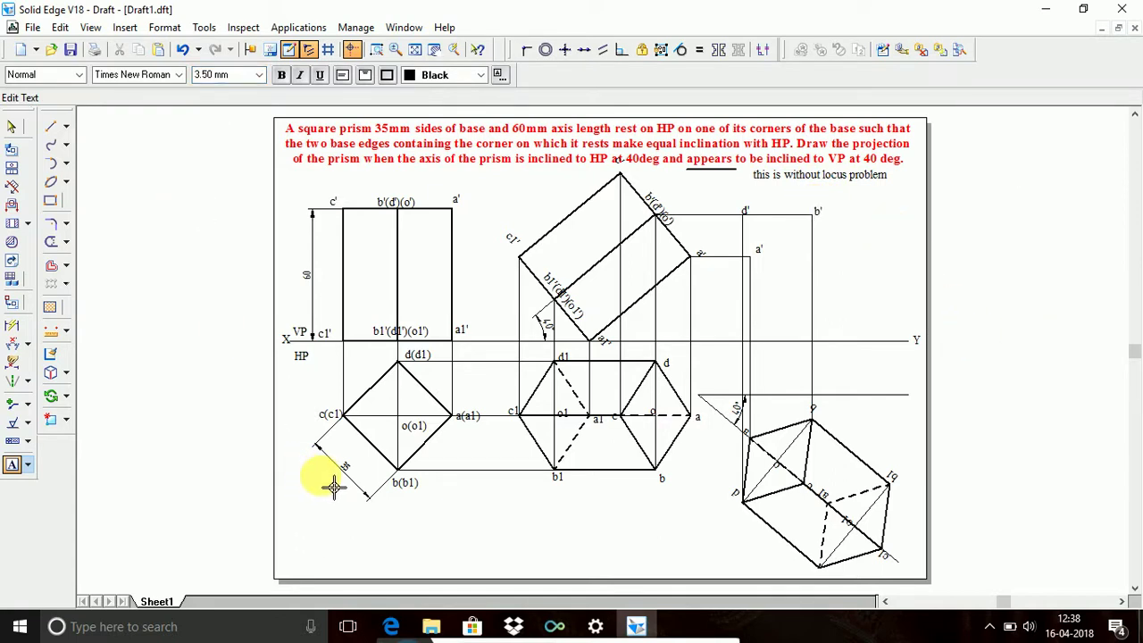
Draw a vertical projection line from c in the rotated top view, join it horizontally to c' in the tilted front view, and label the corner c'
left_click(50, 126)
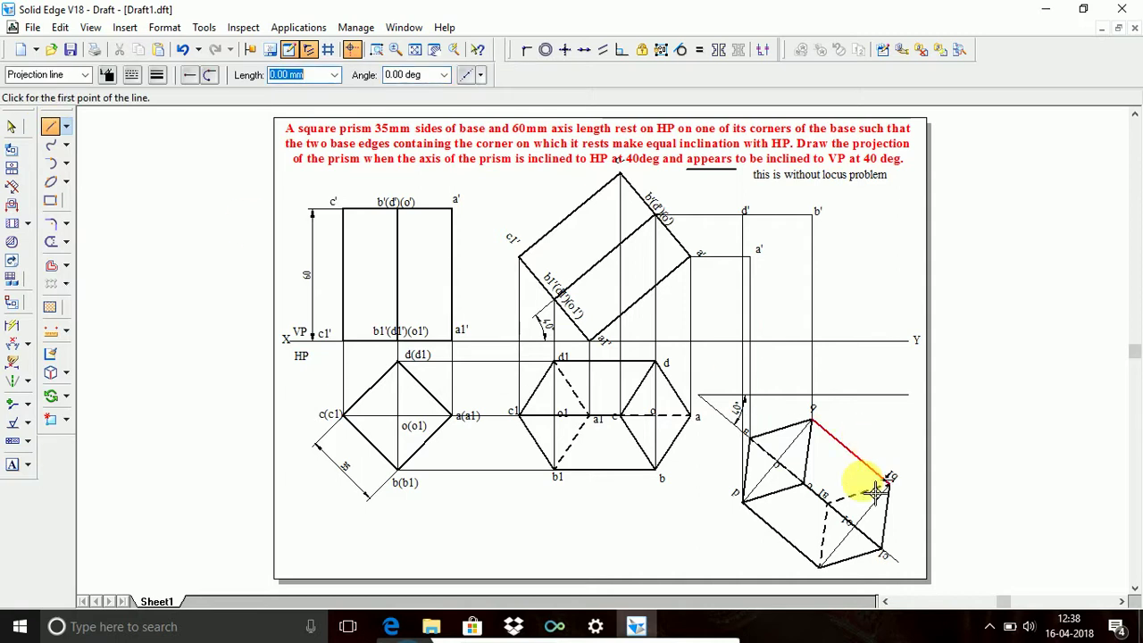
left_click(813, 489)
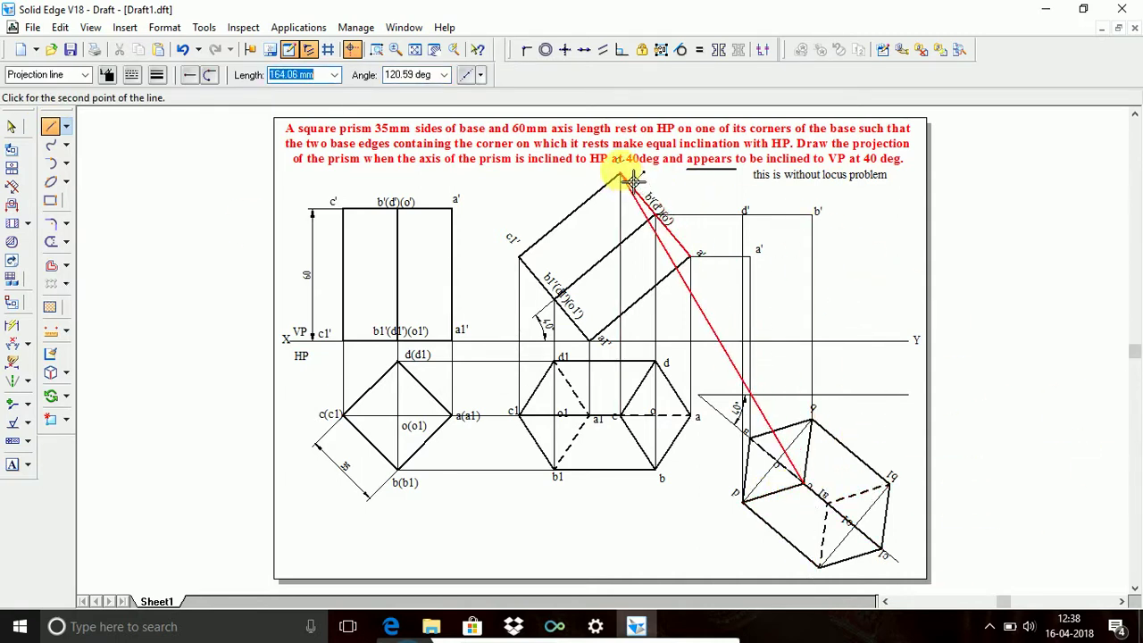
left_click(805, 175)
key("Escape")
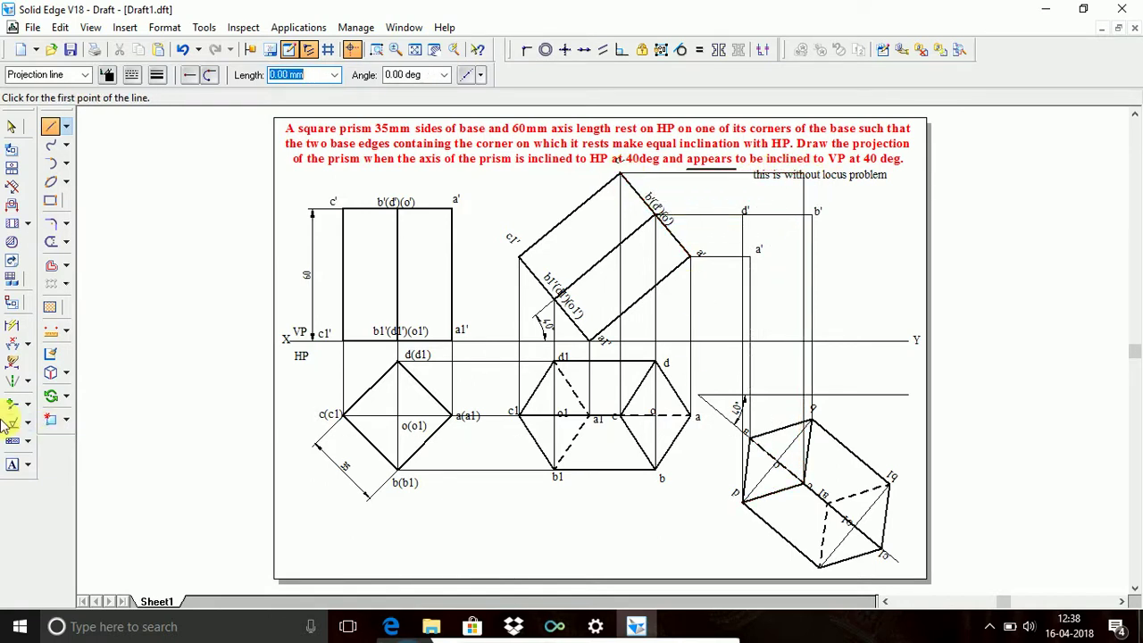
left_click(11, 467)
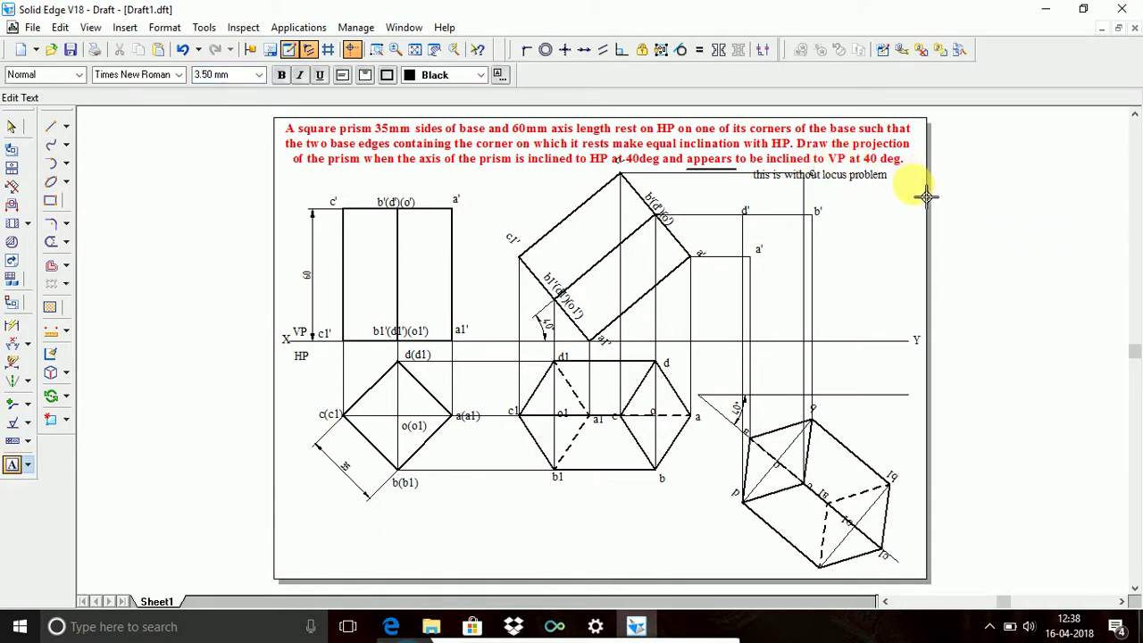
Draw a vertical projection line from o in the rotated top view up to the horizontal line through d' and b', and label the point o'
left_click(49, 127)
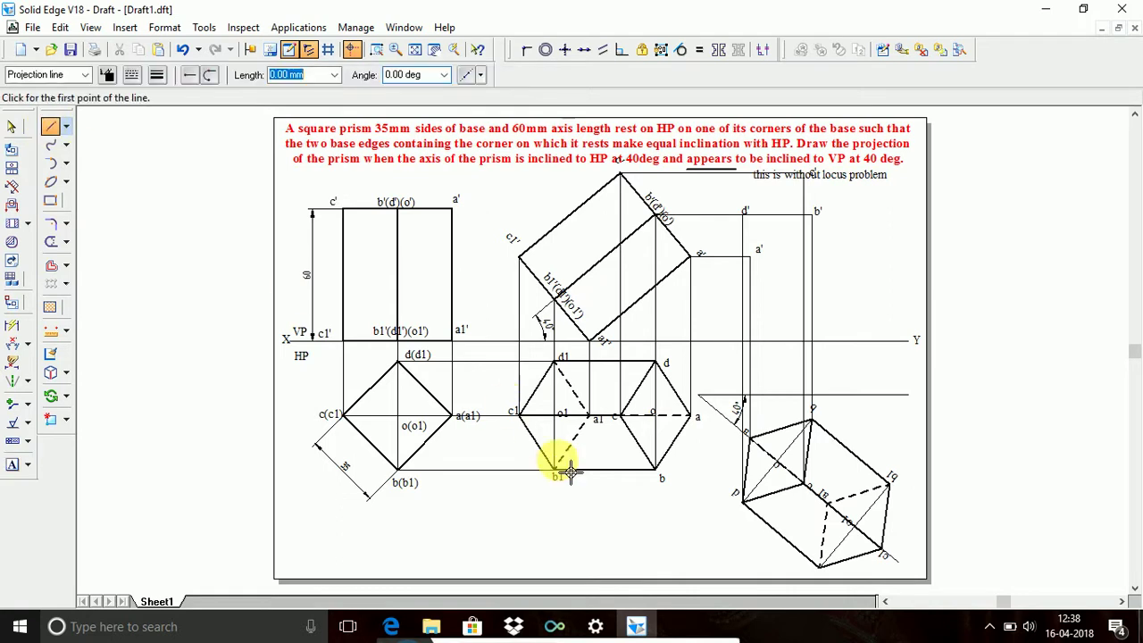
left_click(777, 463)
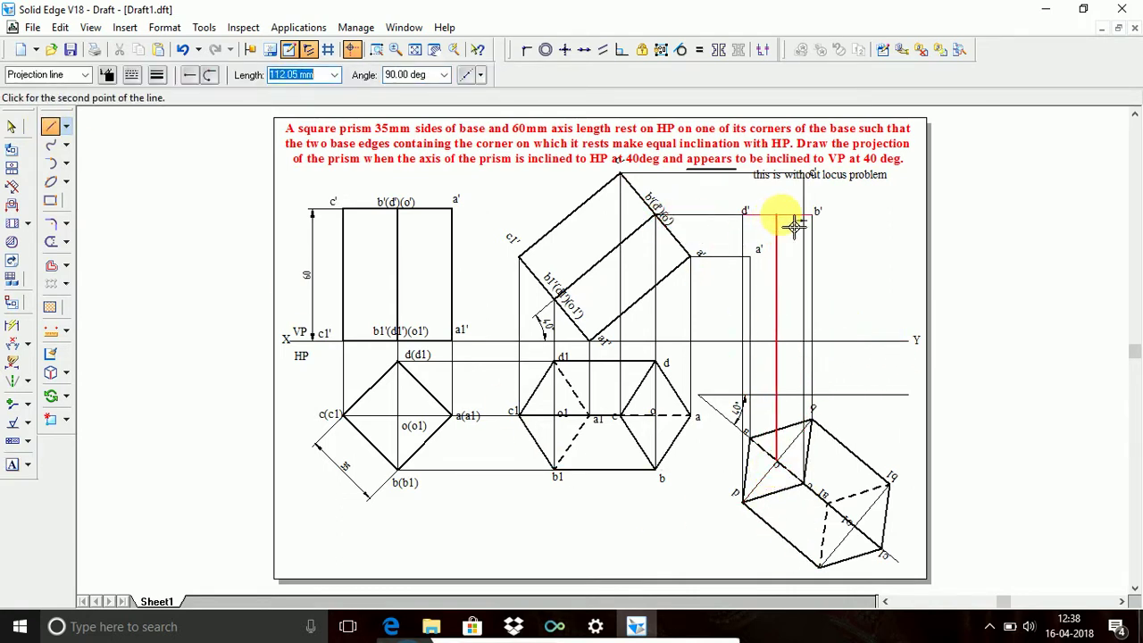
left_click(795, 224)
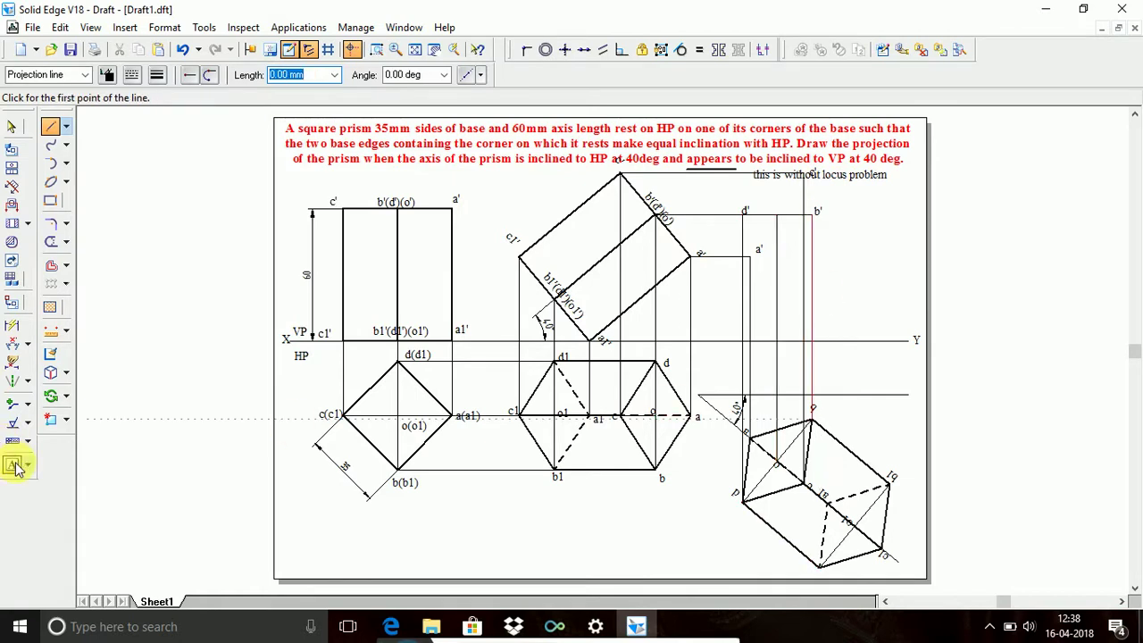
left_click(14, 465)
left_click(792, 214)
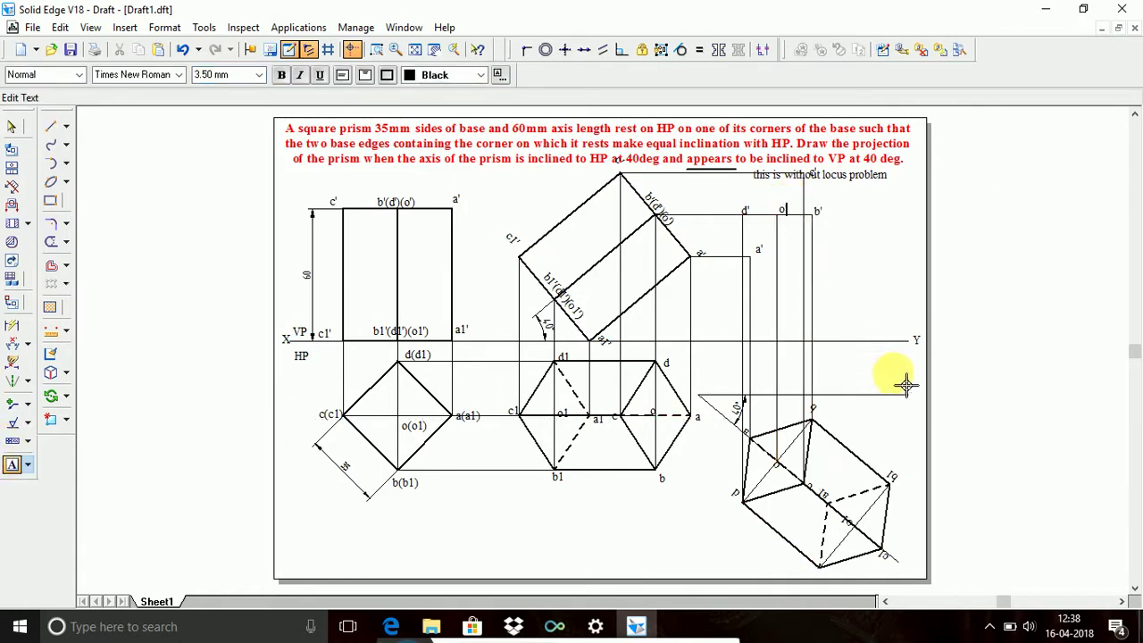
type("'")
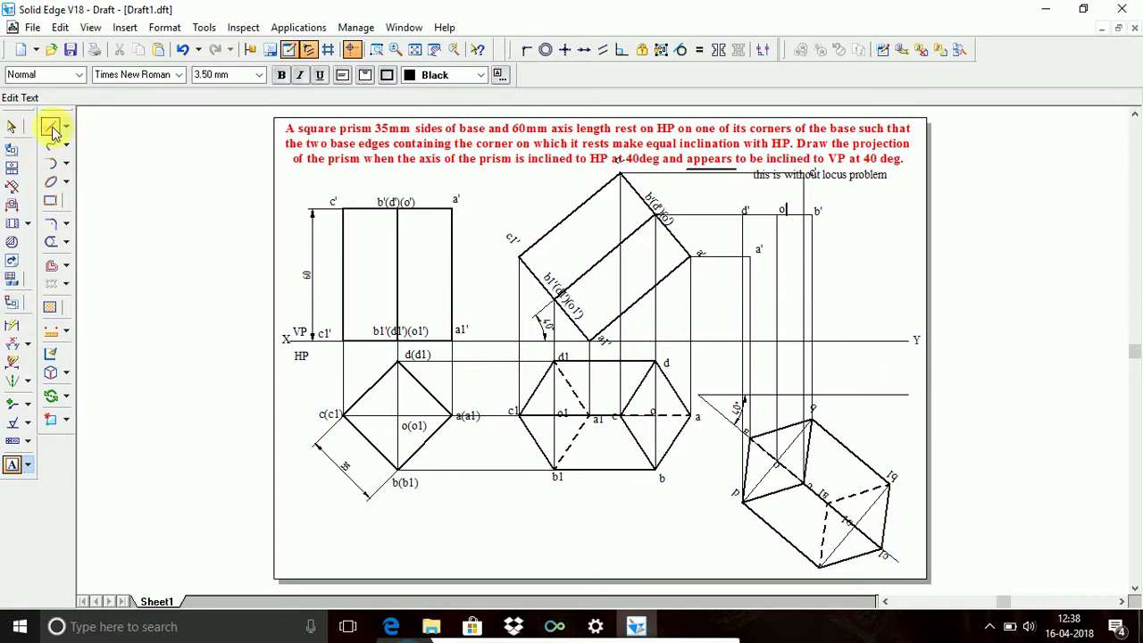
Draw a vertical projection line from a1 in the rotated top view up to the XY line and label the corner a1'
left_click(51, 127)
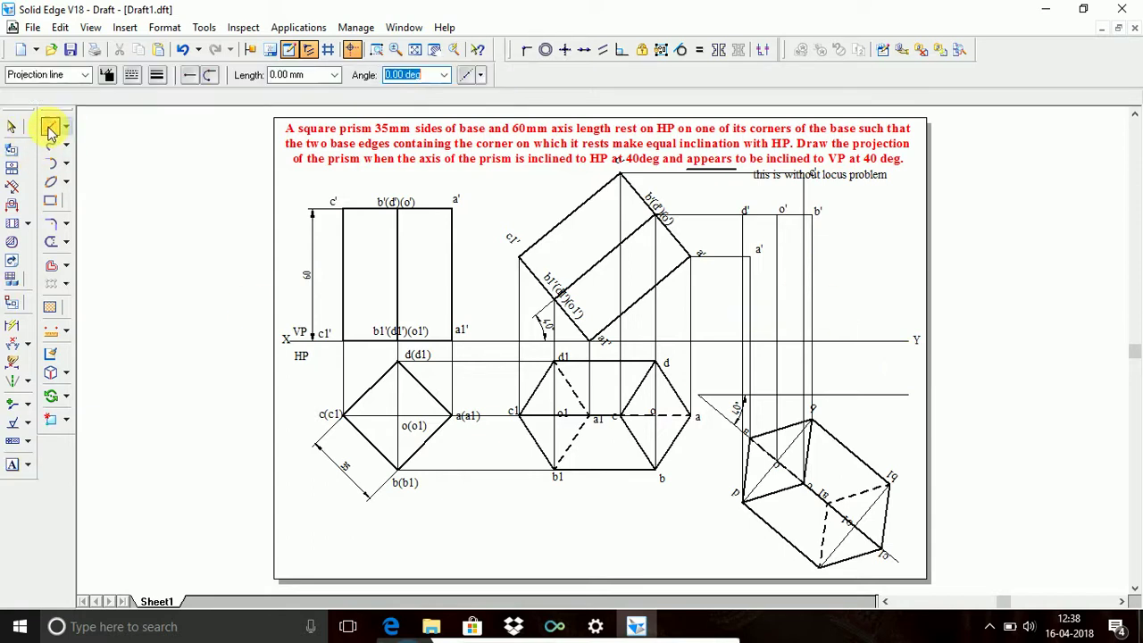
left_click(829, 503)
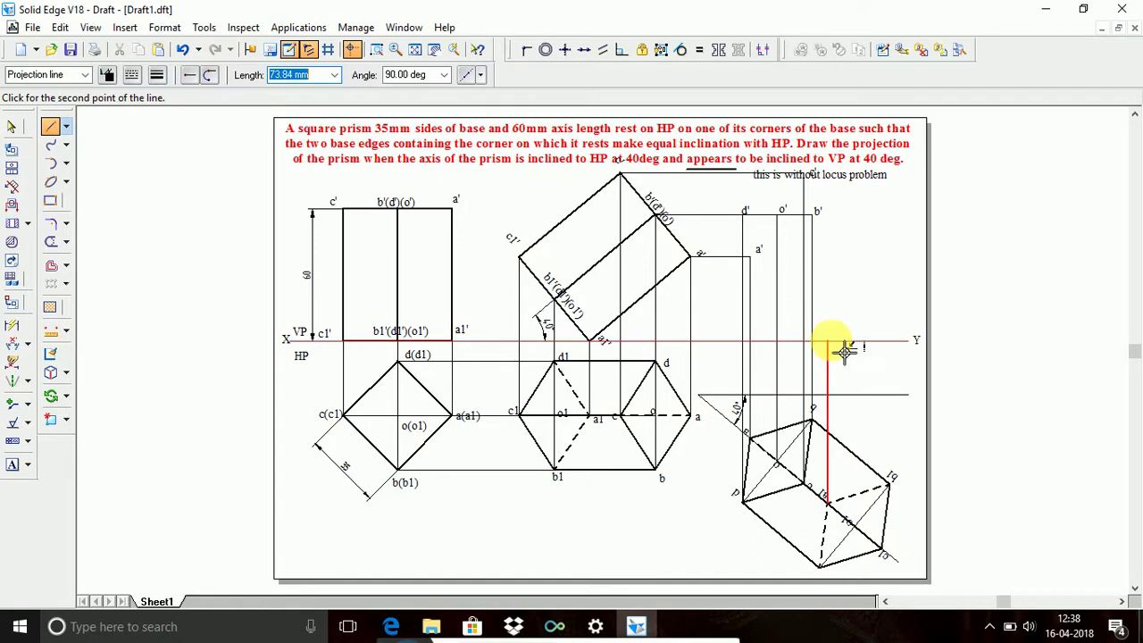
left_click(839, 349)
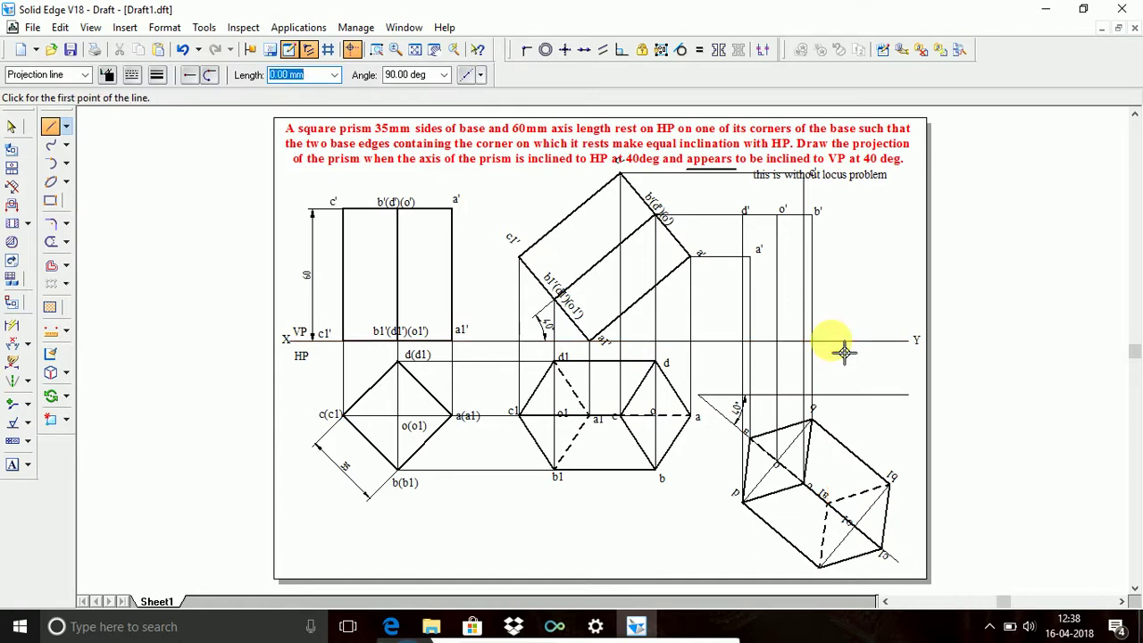
left_click(13, 466)
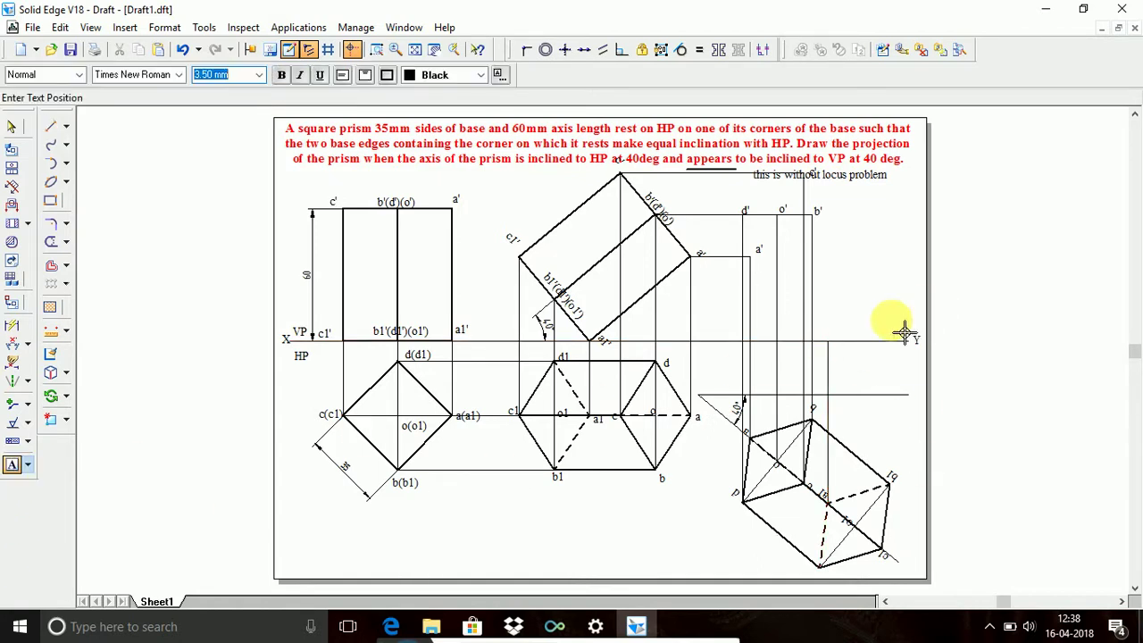
left_click(917, 361)
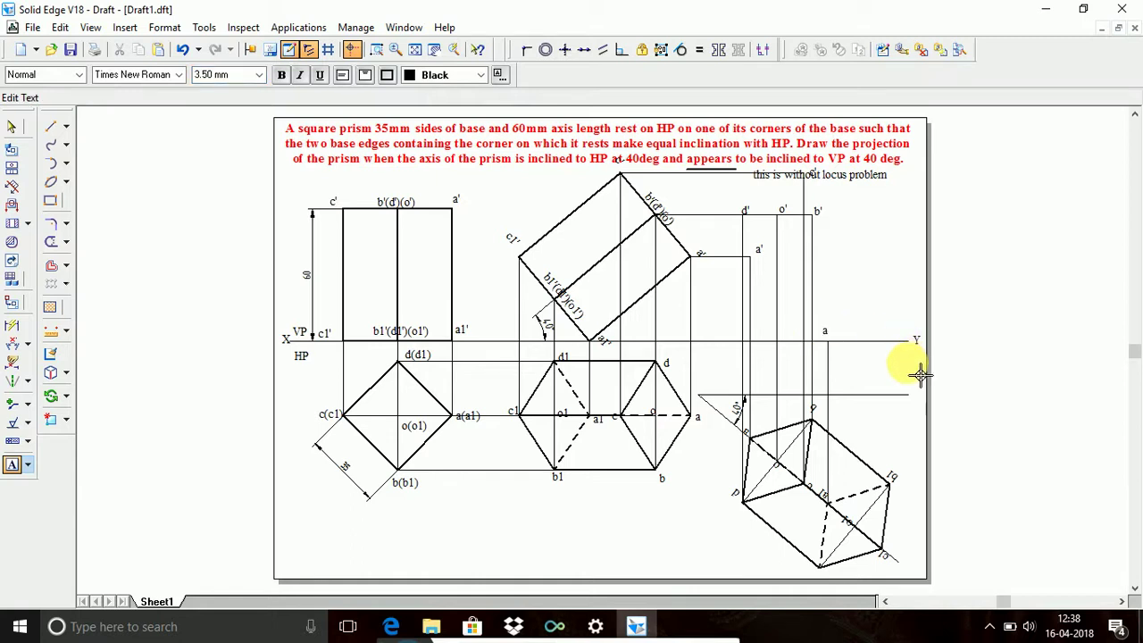
type("a1'")
left_click(977, 446)
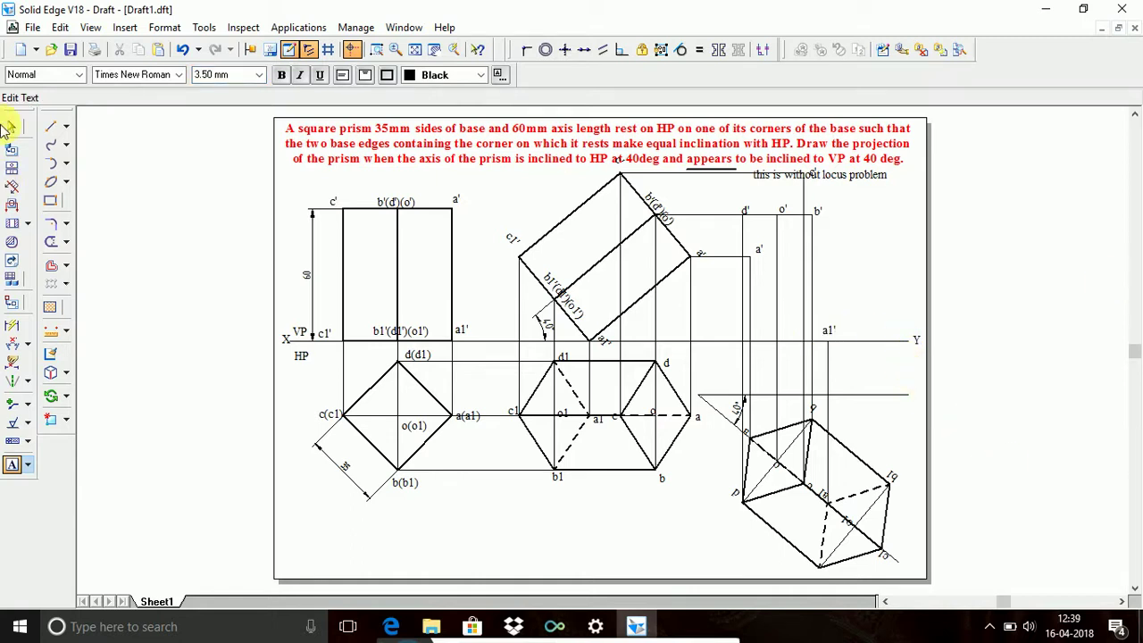
Draw a vertical projection line about 122 mm long upward from the lowest corner of the rotated top view
left_click(50, 129)
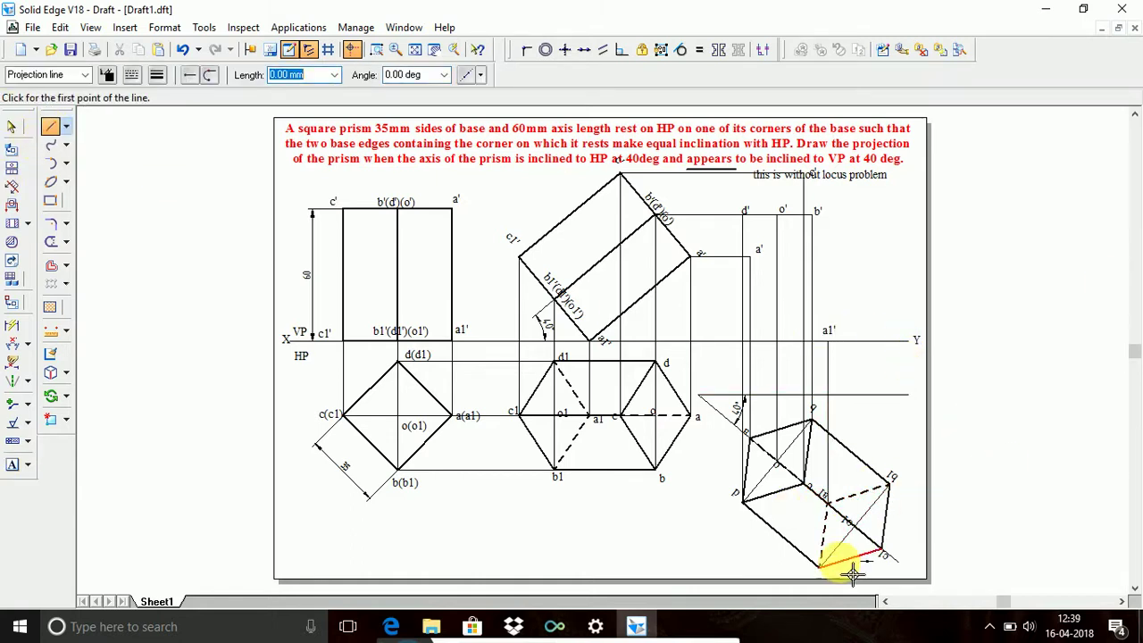
left_click(819, 566)
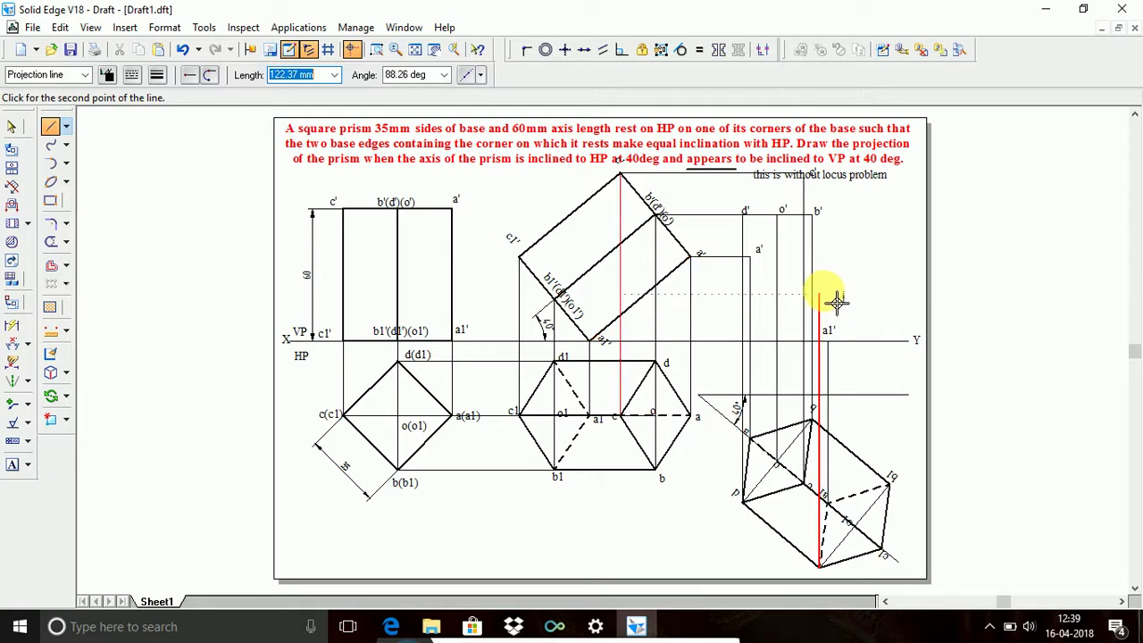
left_click(835, 303)
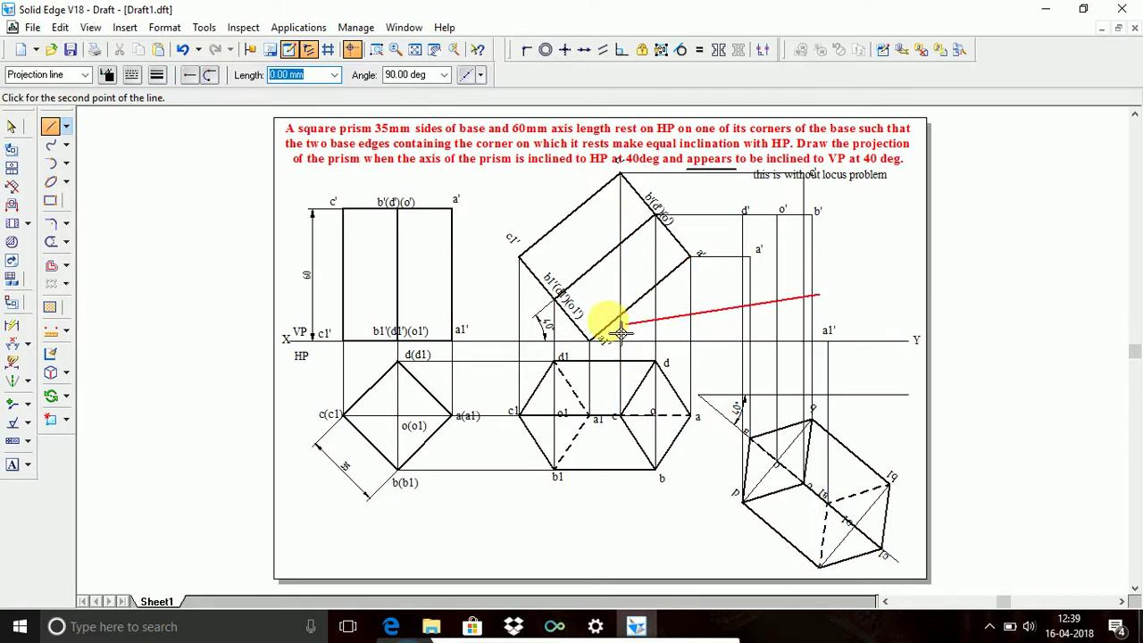
left_click(558, 299)
right_click(848, 301)
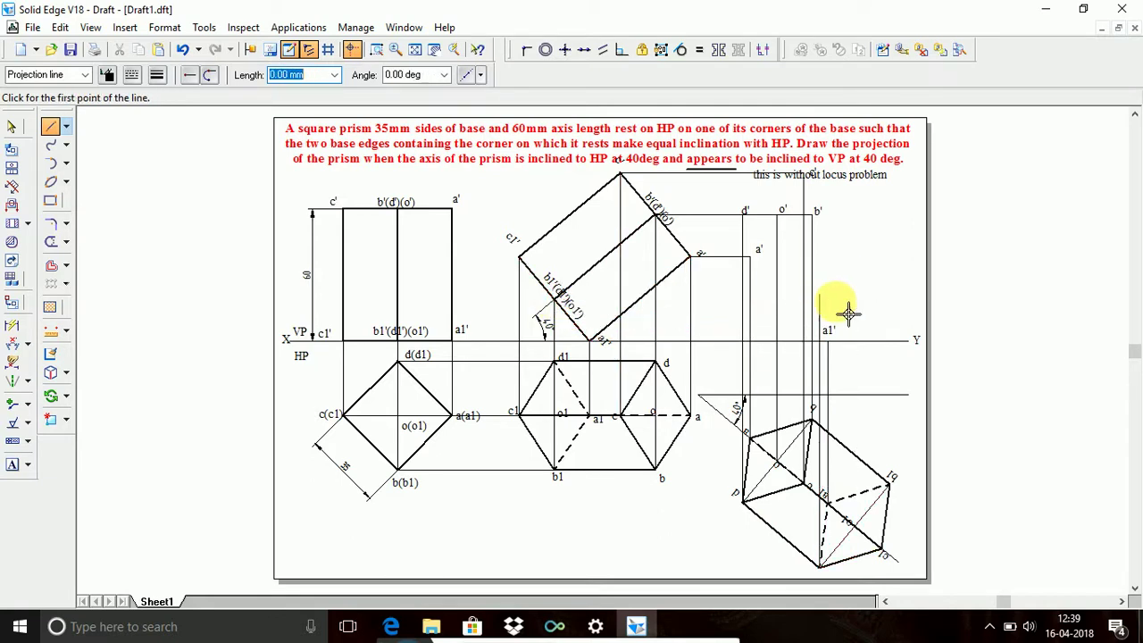
Draw a horizontal projection line from b1'(d1')(o1') in the tilted front view and continue it vertically down to the rotated top view's rightmost corner
left_click(560, 300)
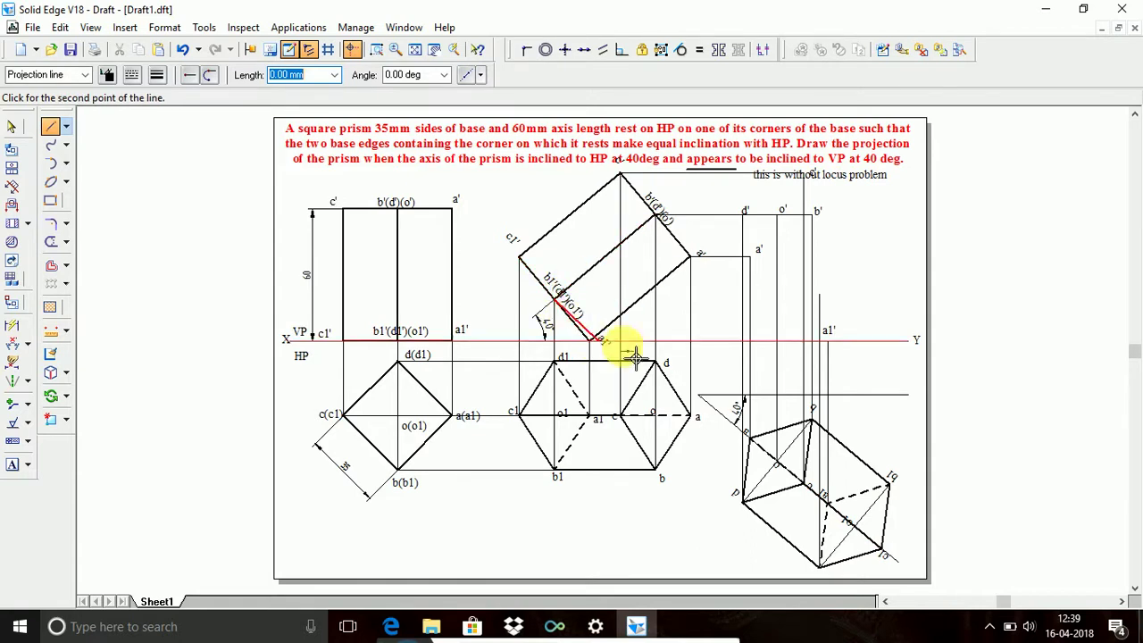
left_click(889, 302)
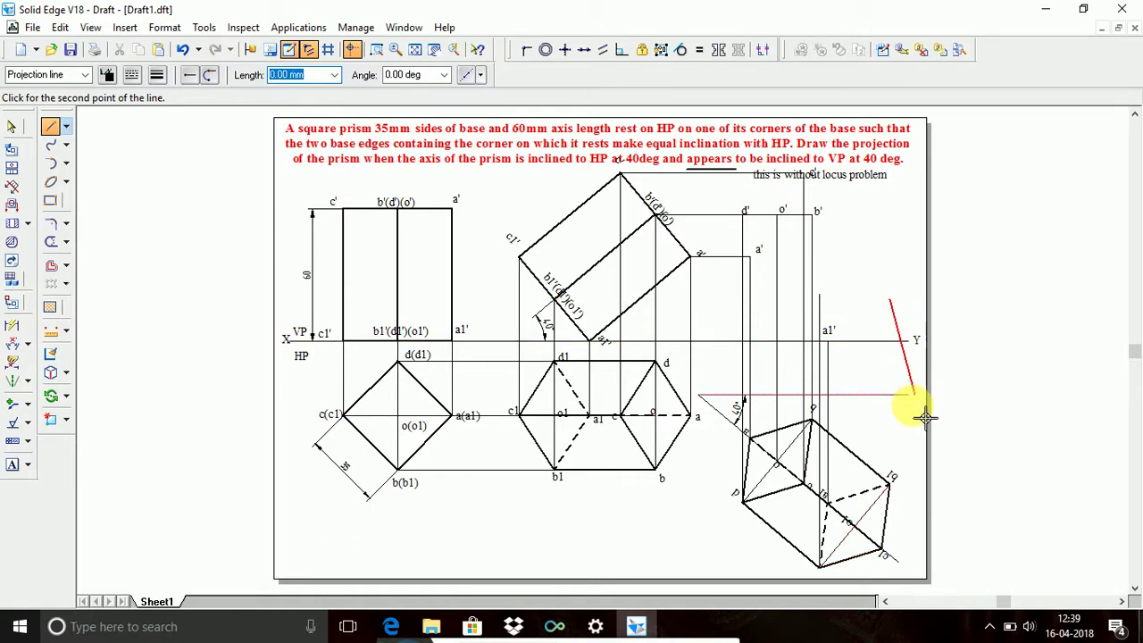
left_click(896, 491)
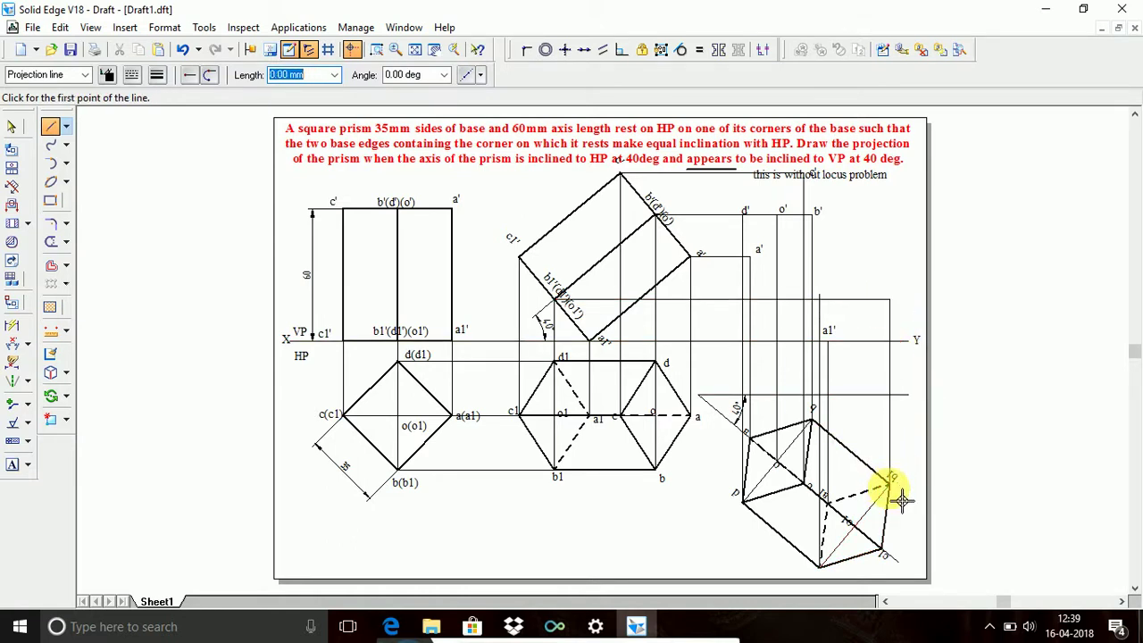
Trim the overshooting vertical projection line and label the corners b1' above the lowest corner and d1' above the rightmost corner
left_click(52, 243)
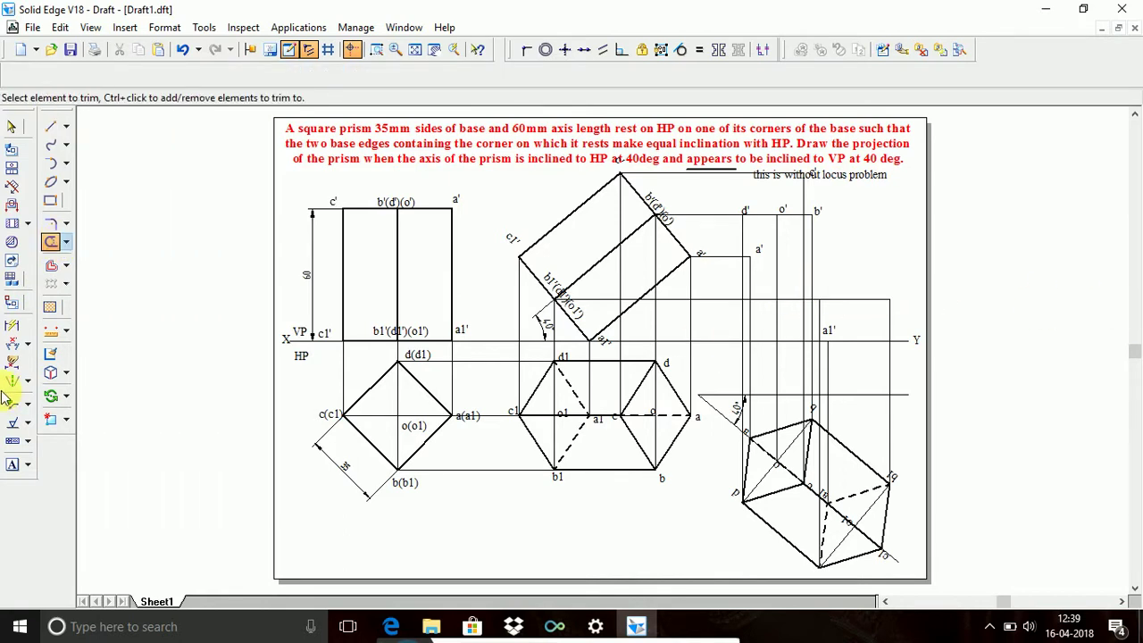
left_click(12, 465)
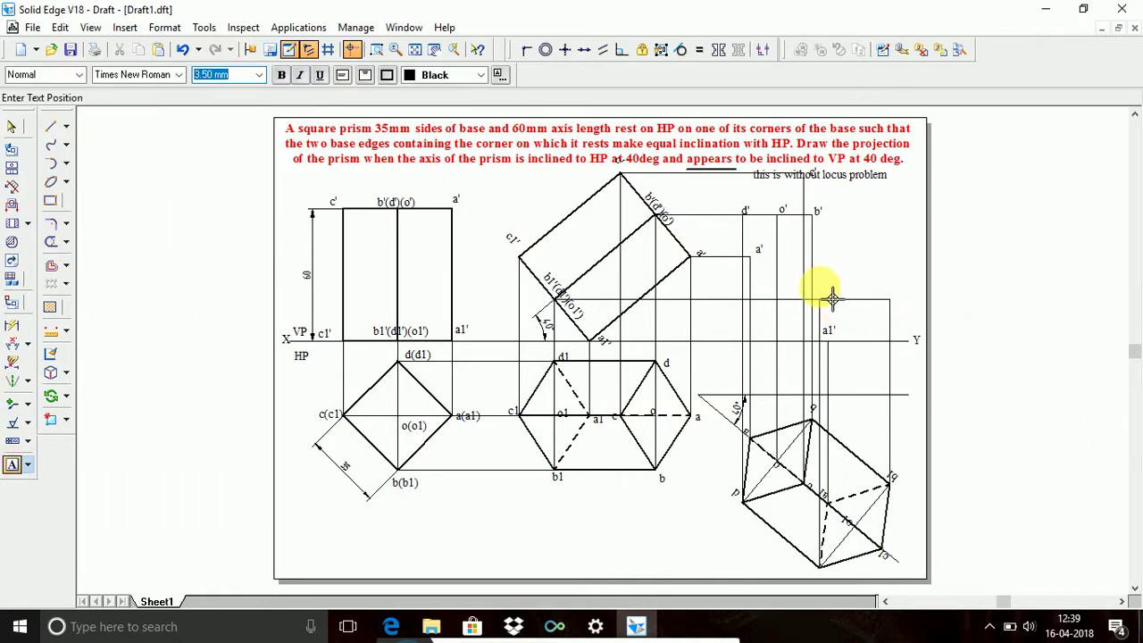
left_click(828, 290)
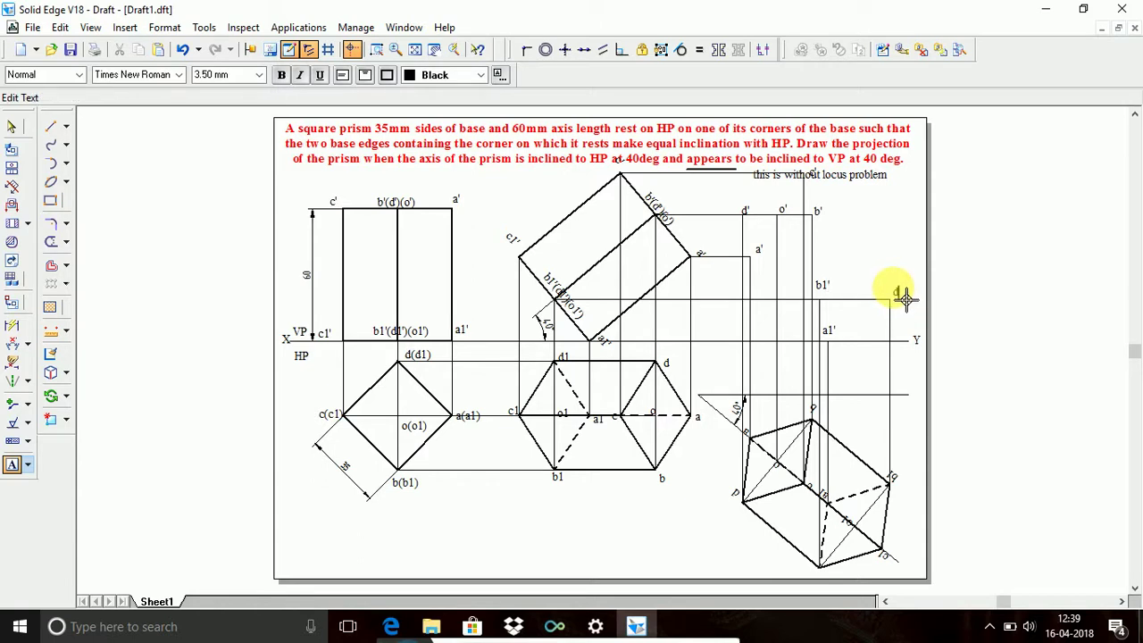
Draw a vertical projection line from c1 in the rotated top view and join it horizontally to c1' in the tilted front view
left_click(49, 130)
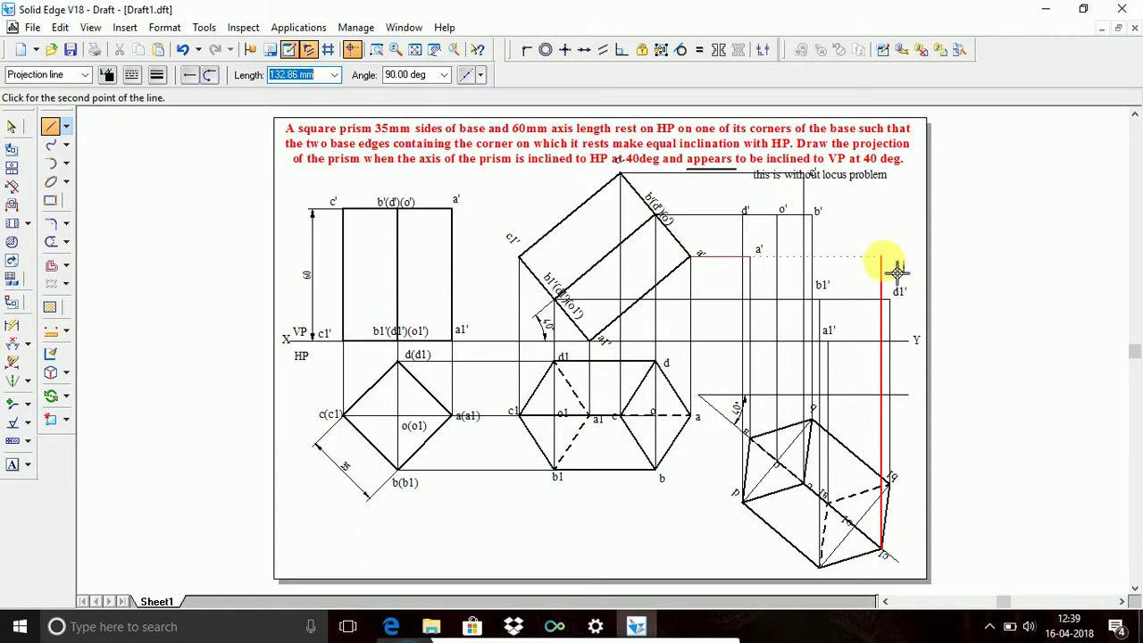
left_click(895, 257)
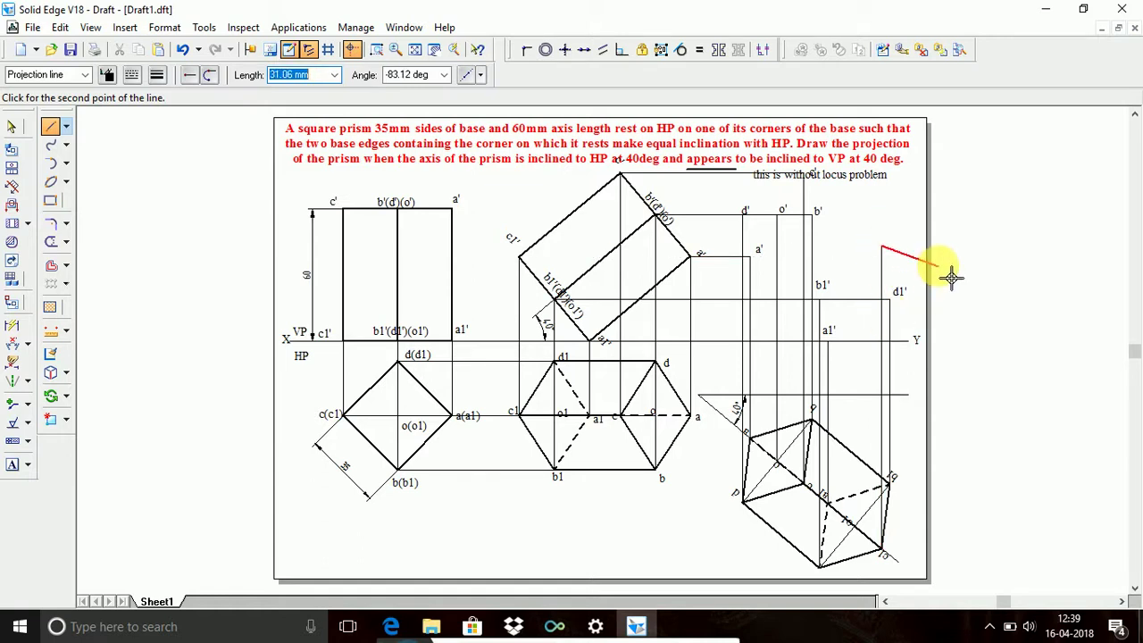
key("Escape")
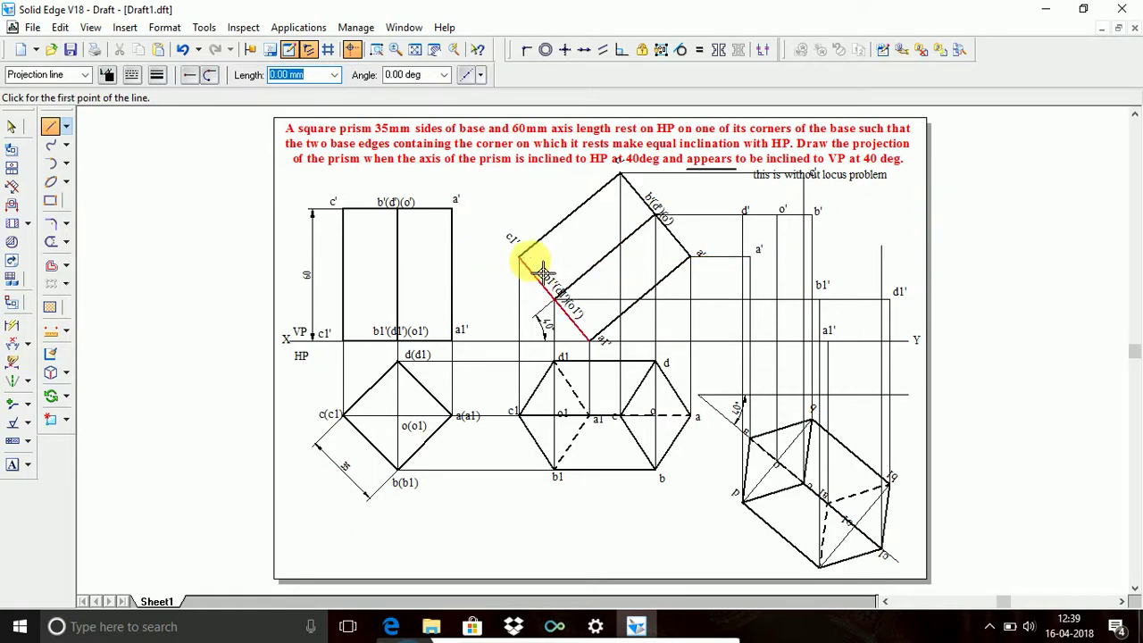
left_click(525, 262)
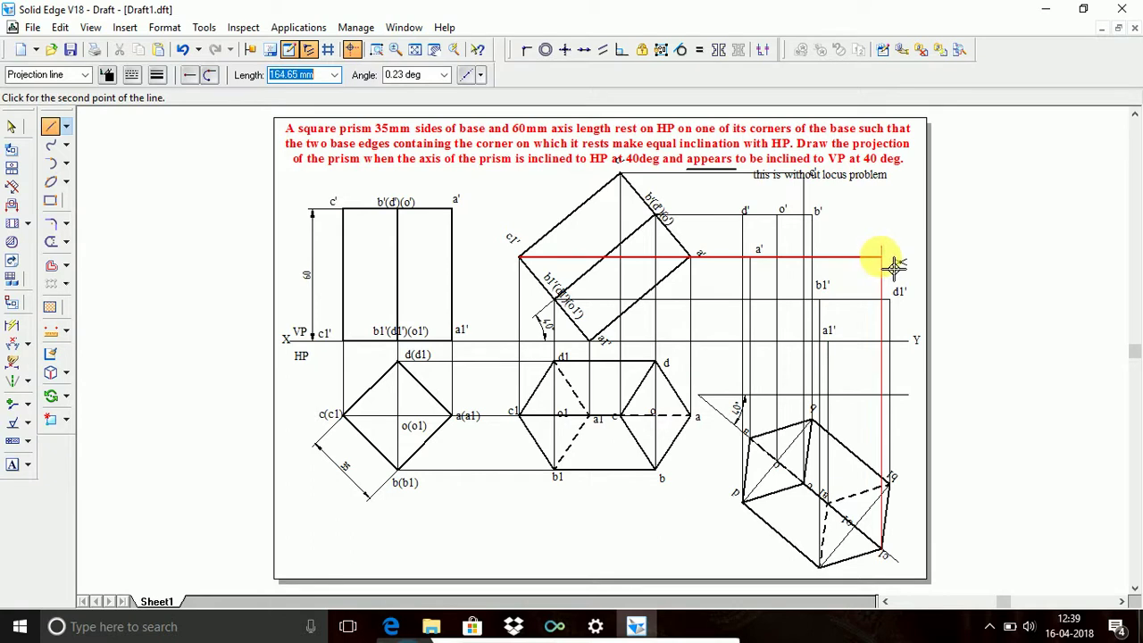
left_click(893, 267)
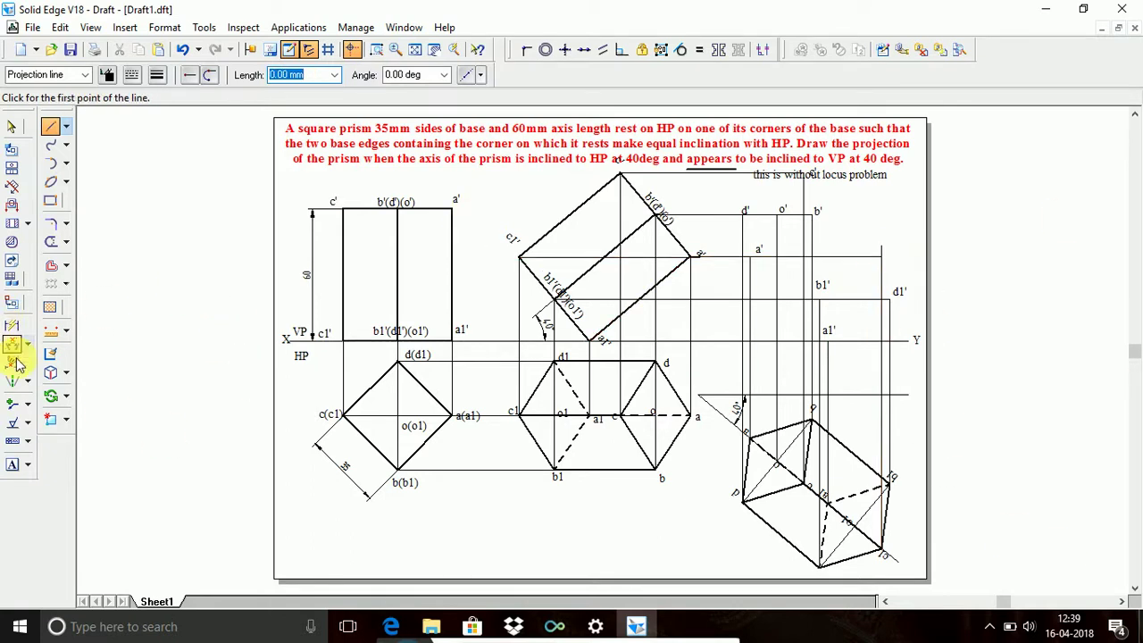
Trim the vertical line's excess above the horizontal line from c1' and label the intersection c1'
left_click(50, 242)
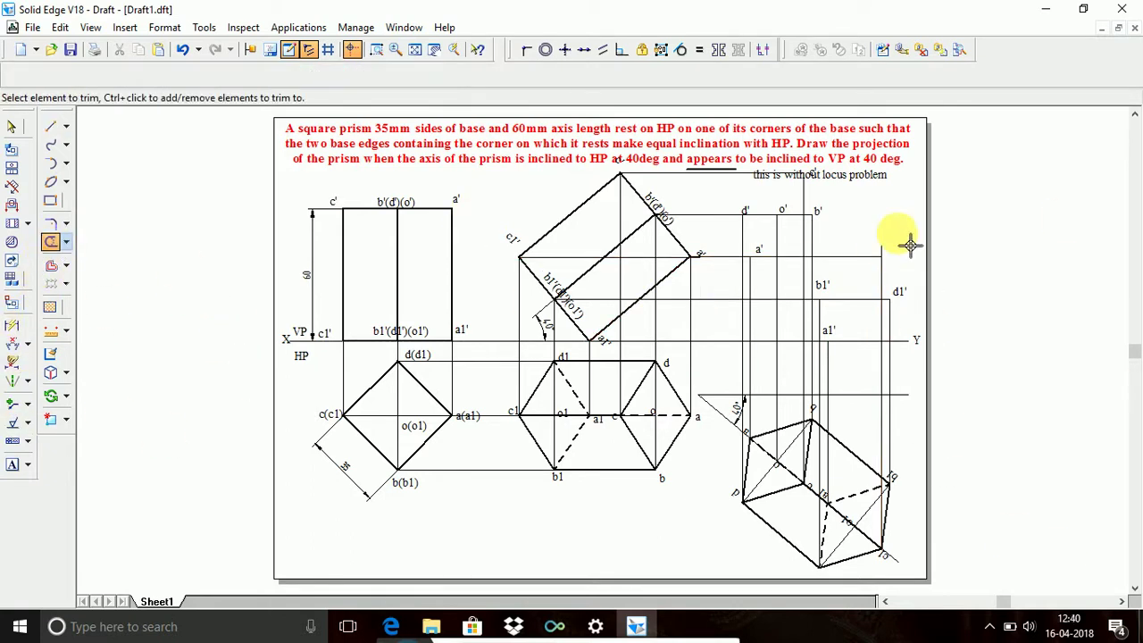
left_click(897, 257)
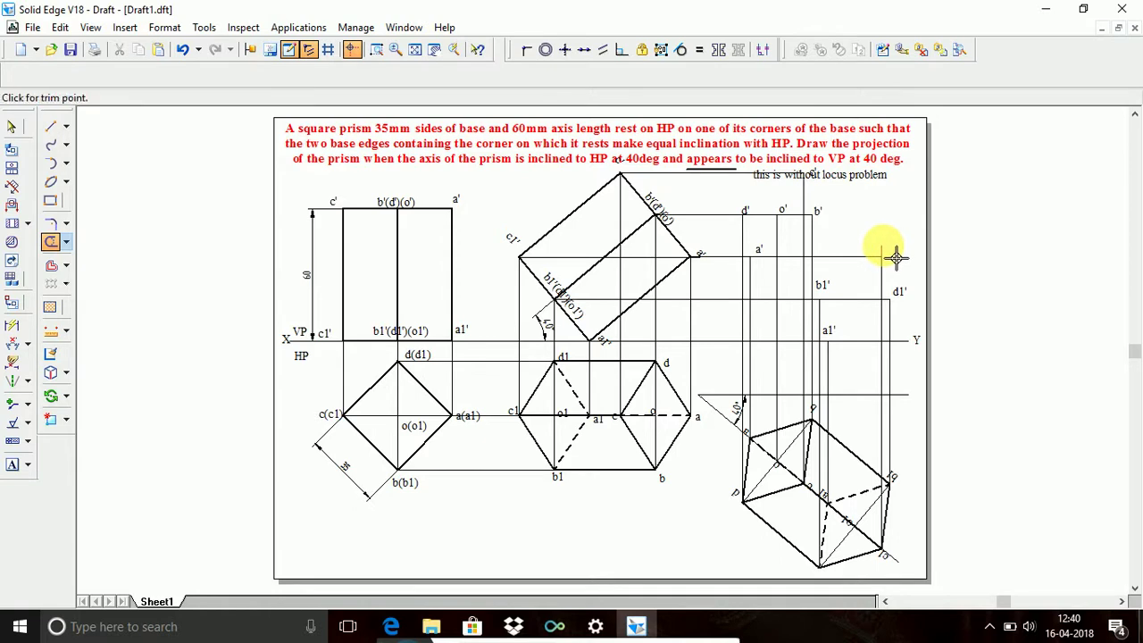
left_click(11, 465)
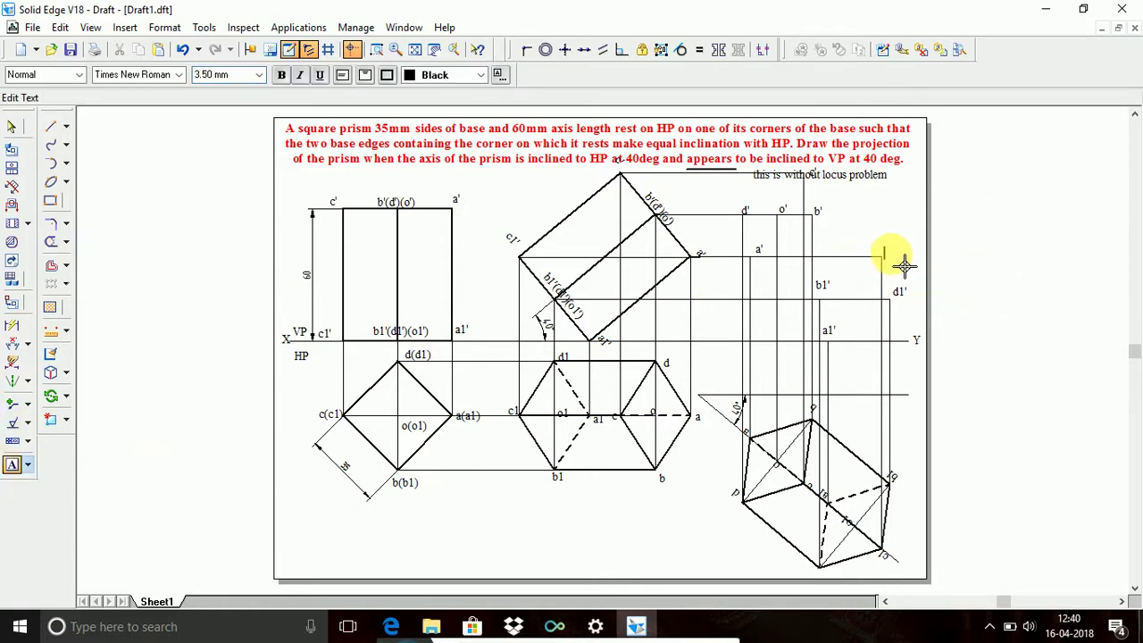
type("'")
key("Escape")
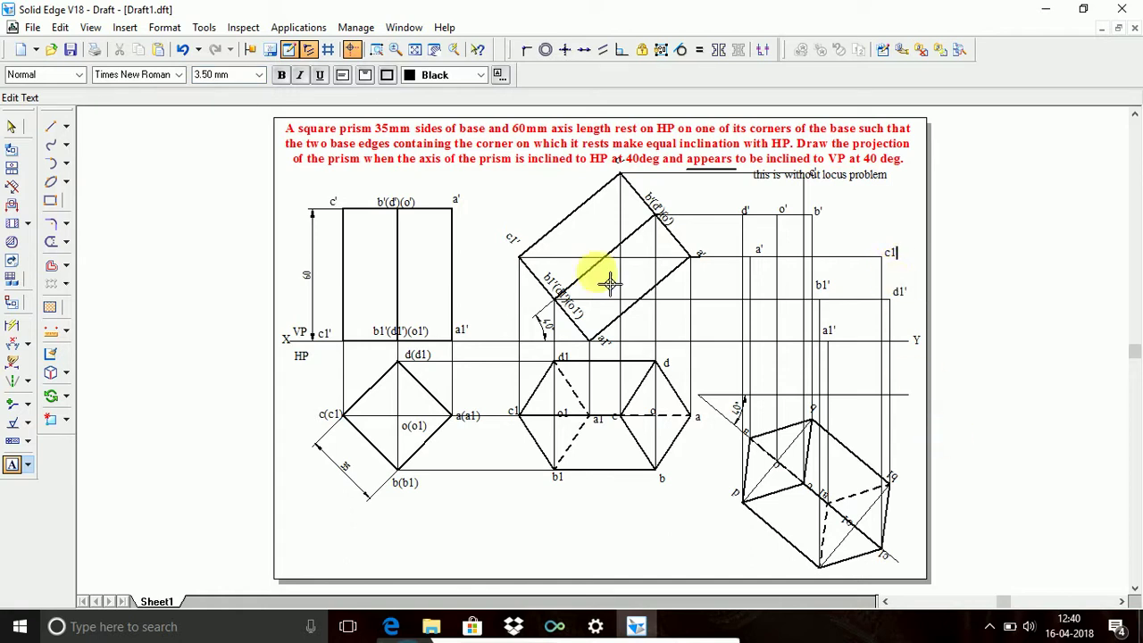
Draw a vertical projection line from o1 in the rotated top view up to the horizontal line through b1' and d1', and label the point o1'
left_click(49, 129)
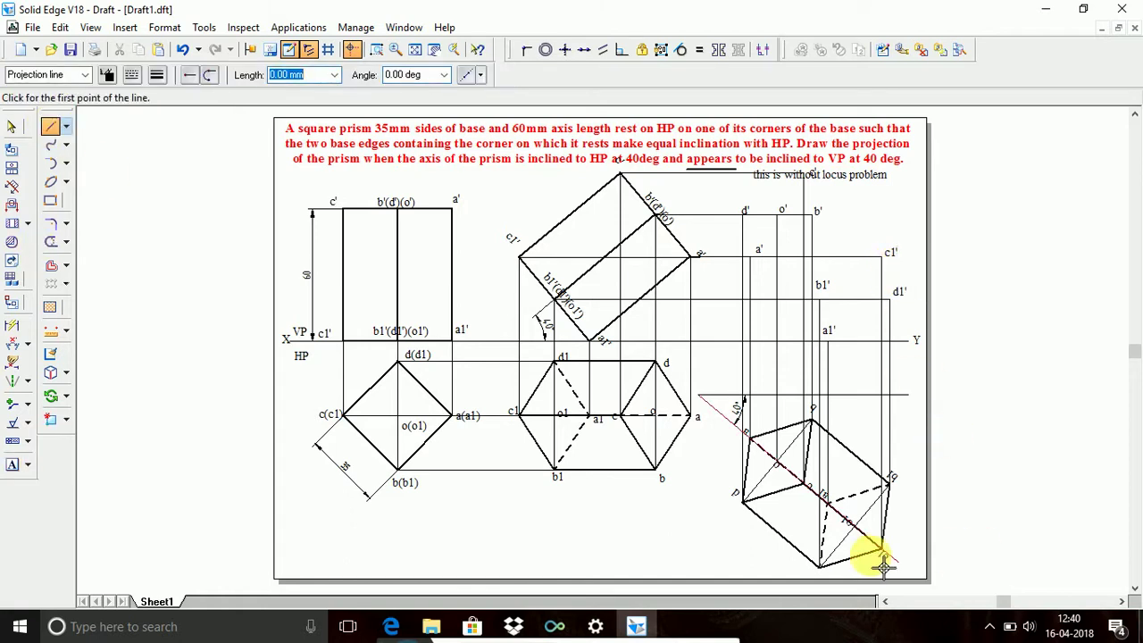
left_click(857, 525)
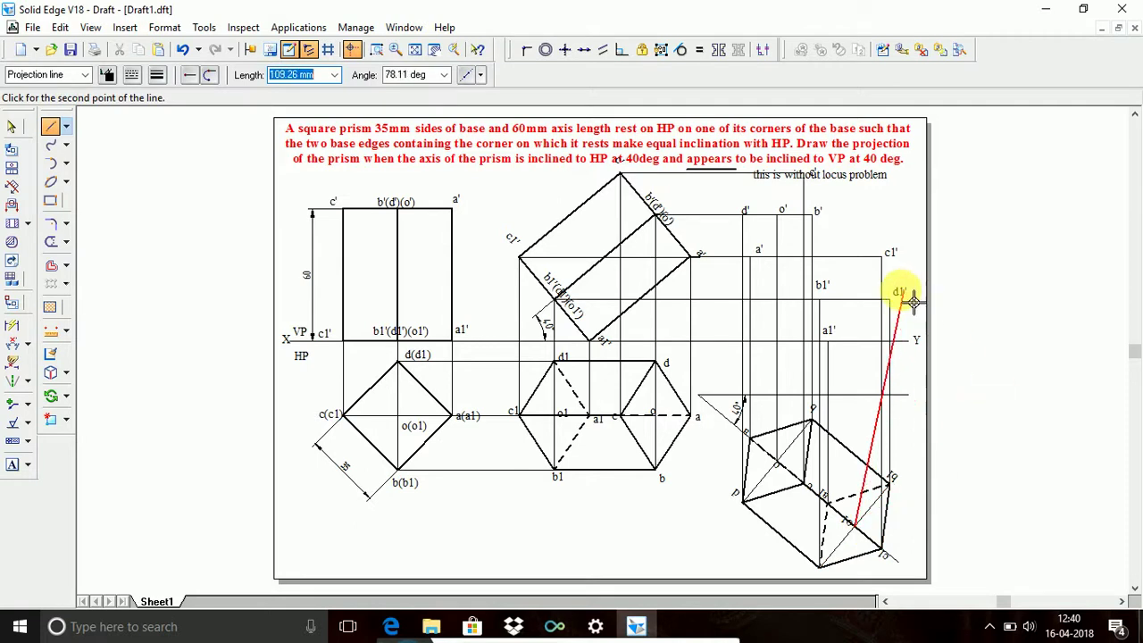
left_click(856, 302)
left_click(13, 464)
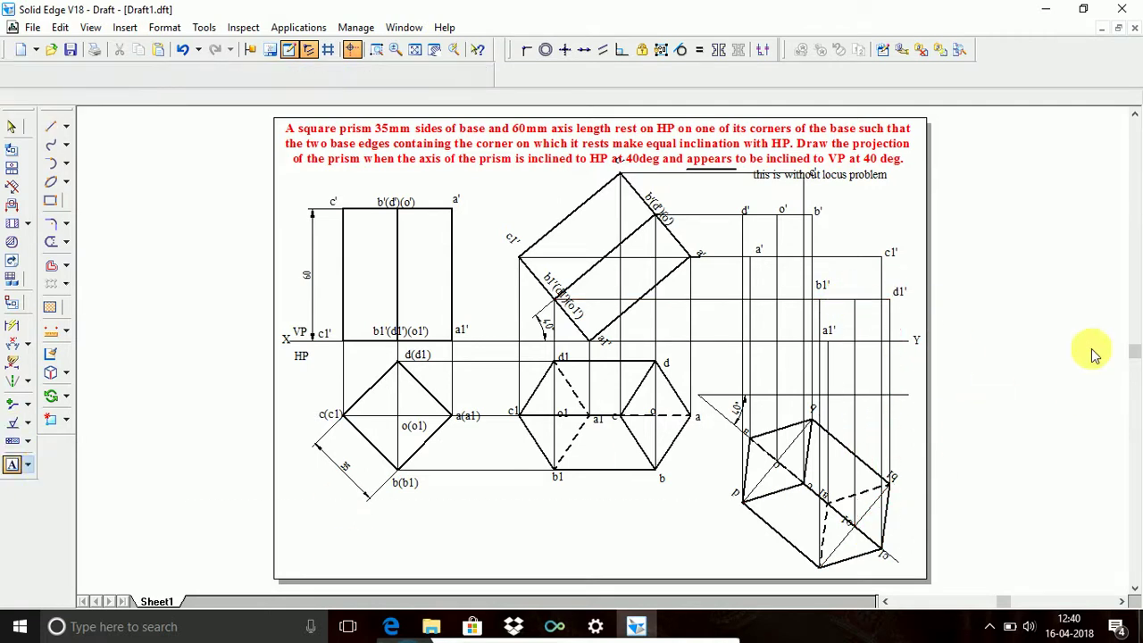
left_click(872, 301)
type("d")
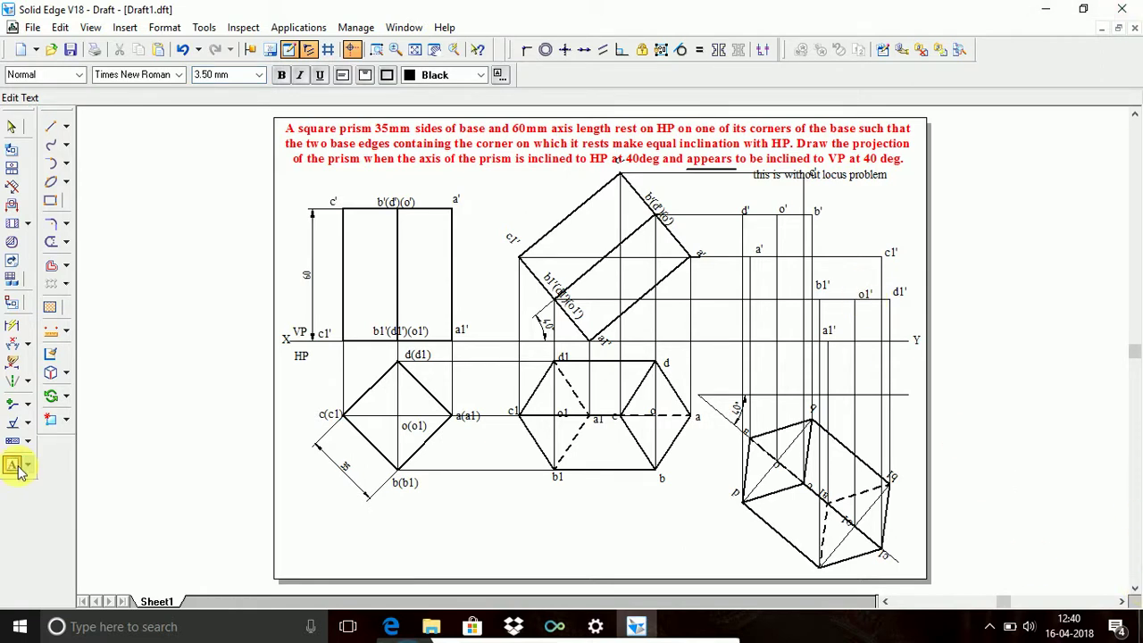
Draw the final front view's closed outline through a1', d1', c1', c', d', a' and back to a1' in the visible line style
left_click(51, 129)
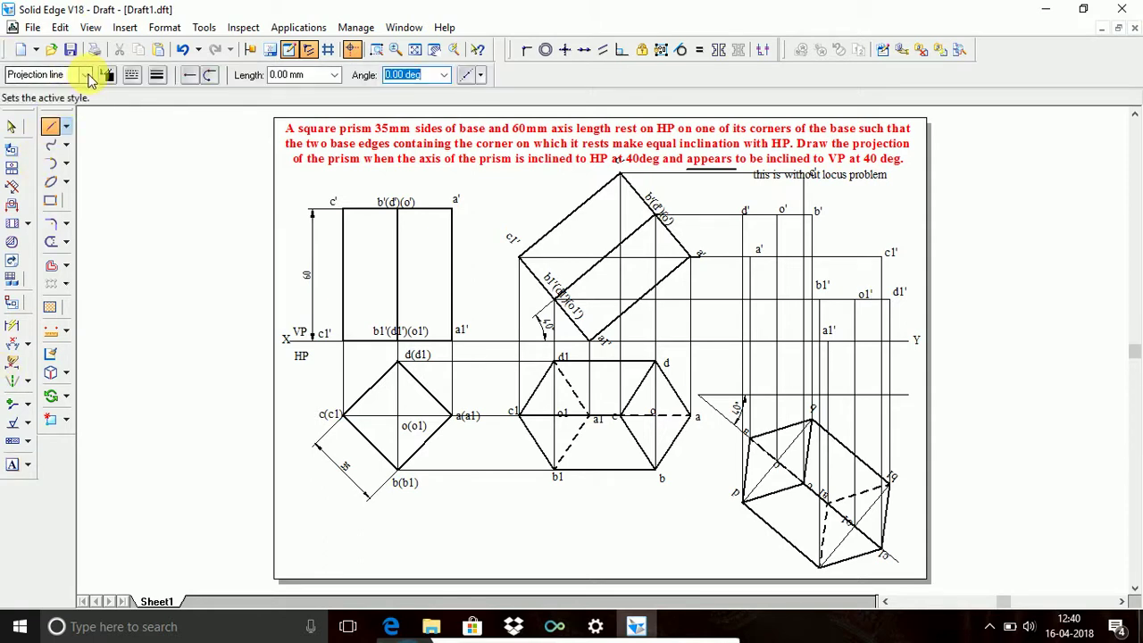
left_click(85, 74)
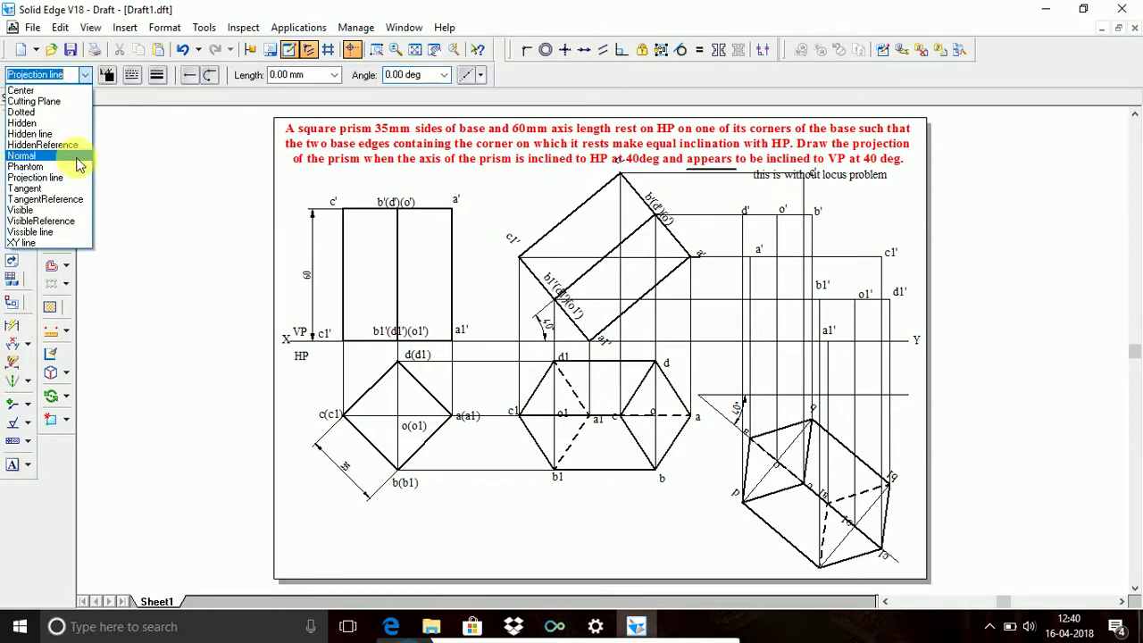
left_click(32, 231)
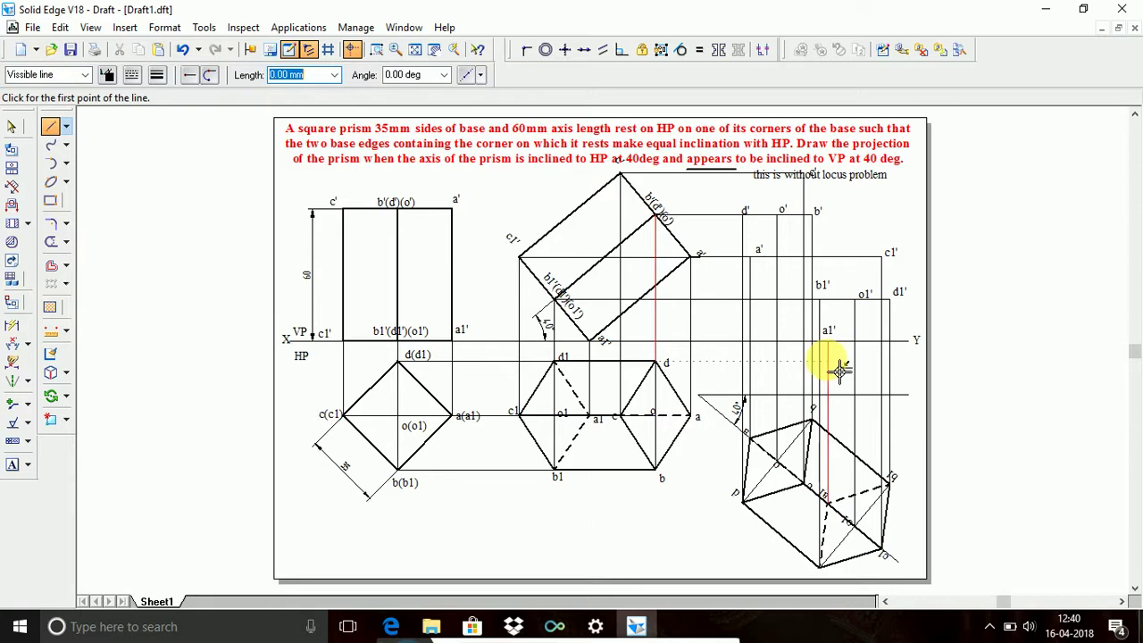
left_click(830, 340)
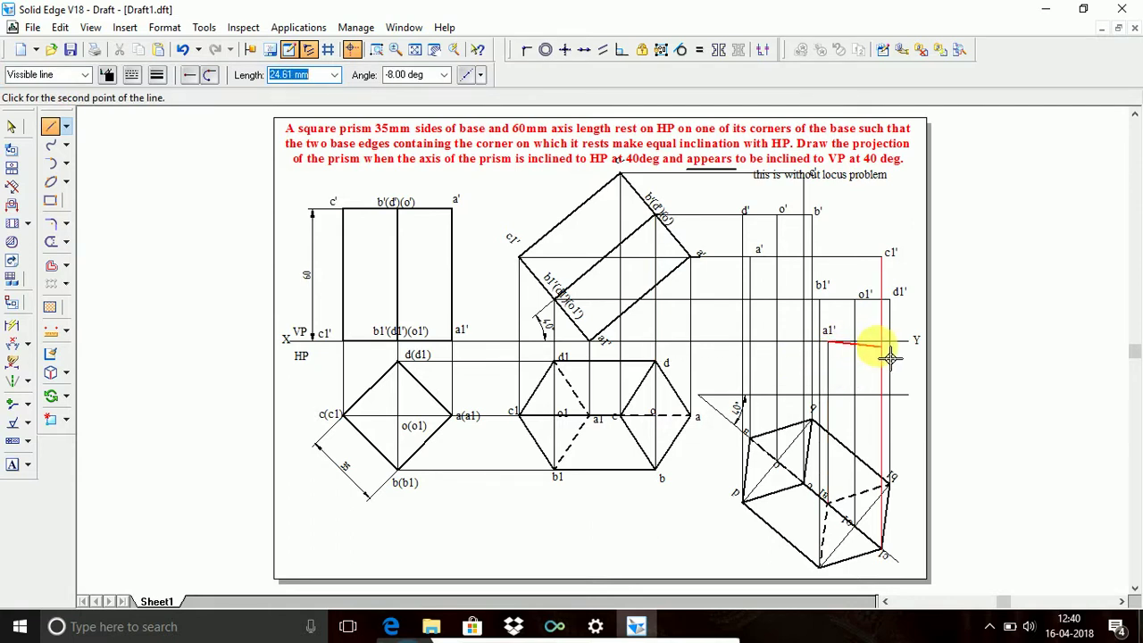
left_click(904, 310)
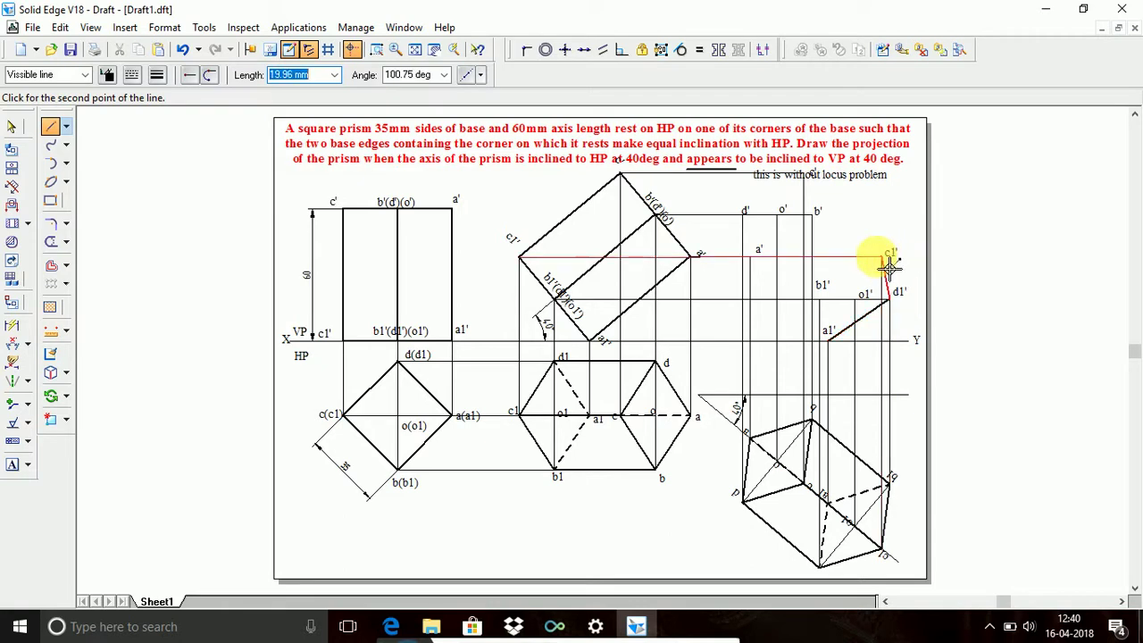
left_click(884, 257)
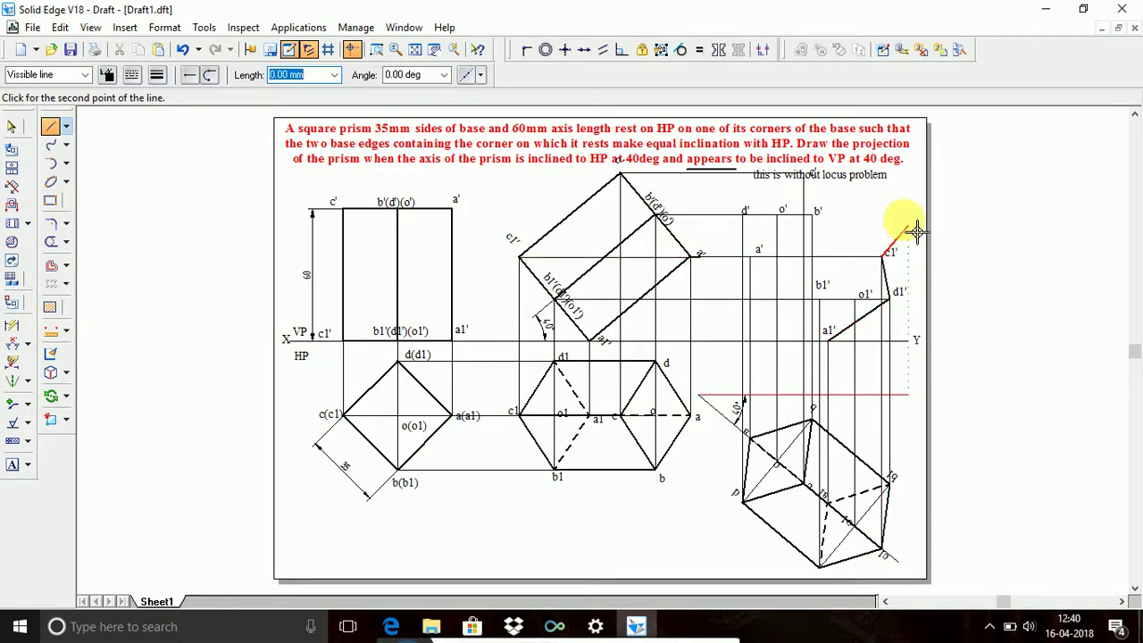
left_click(804, 173)
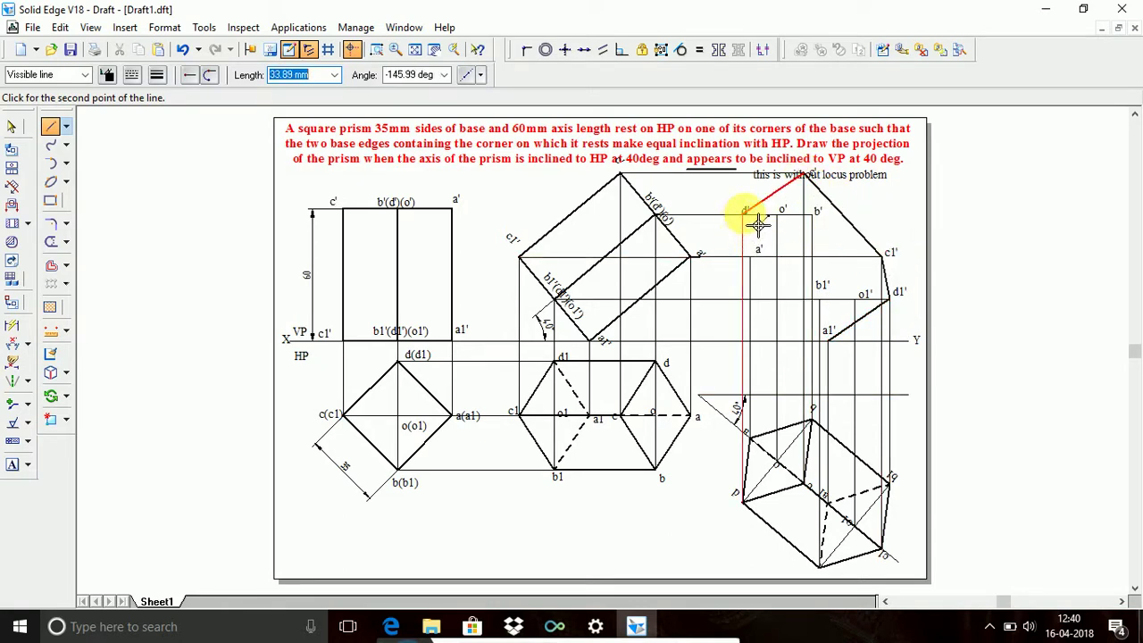
left_click(744, 215)
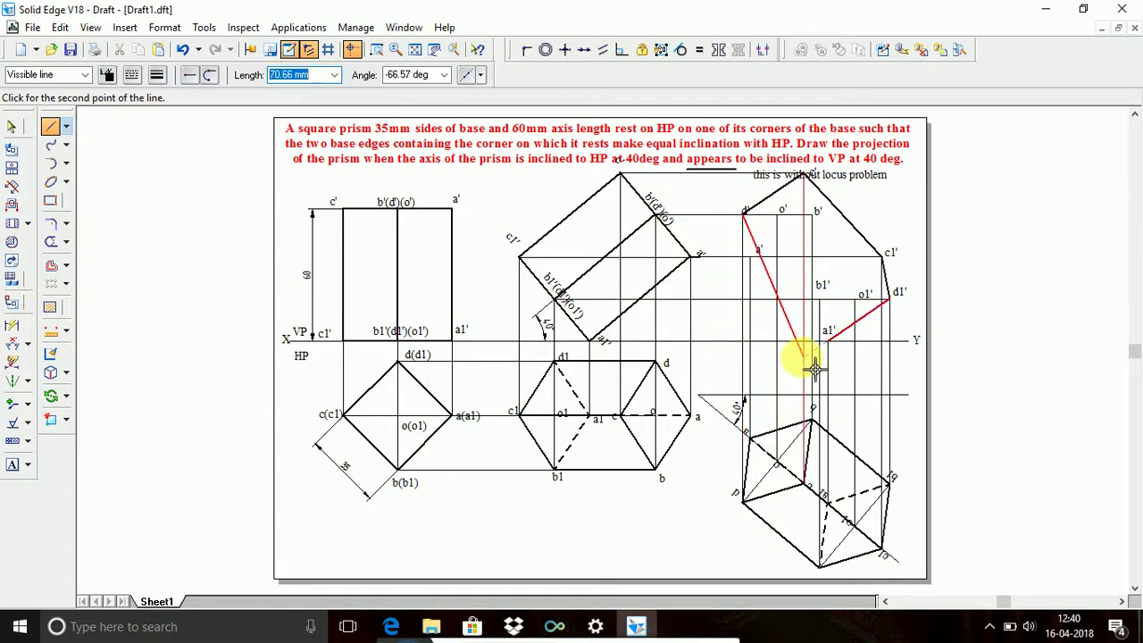
left_click(764, 266)
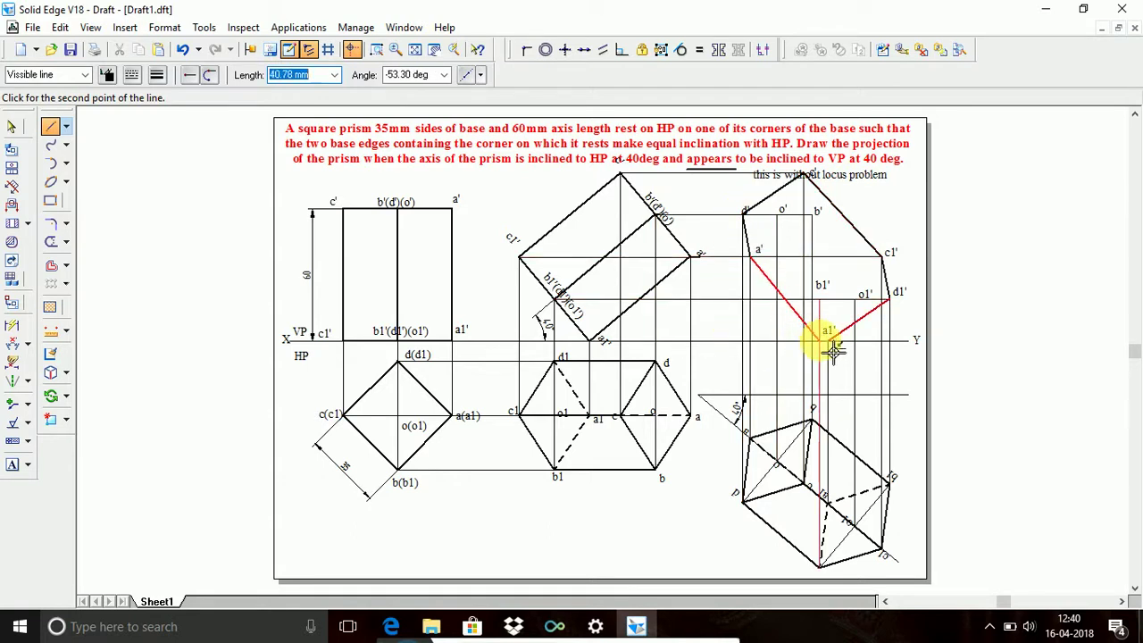
left_click(830, 347)
key("Escape")
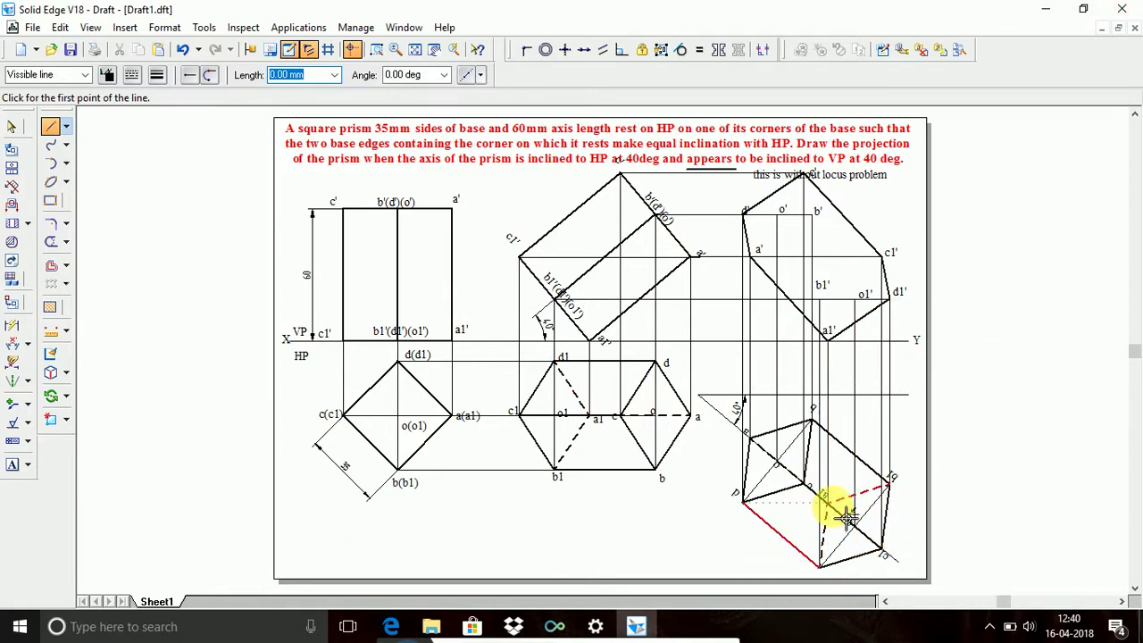
Draw visible edges from a1' to b1' and from b1' to c1' to complete the lower base in the final front view
left_click(839, 350)
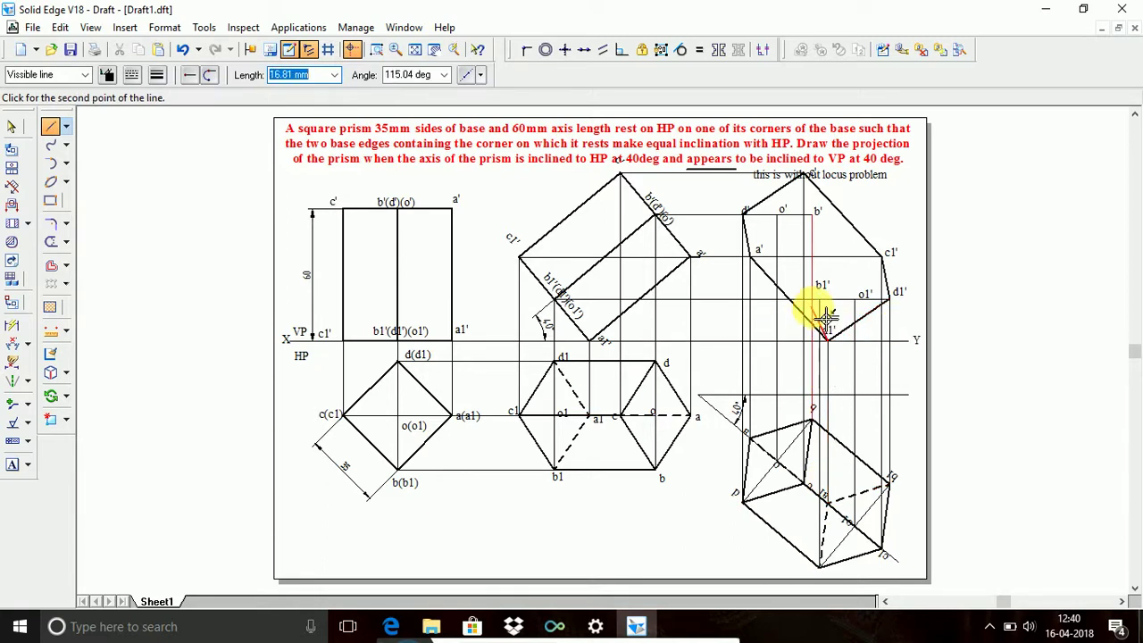
left_click(819, 302)
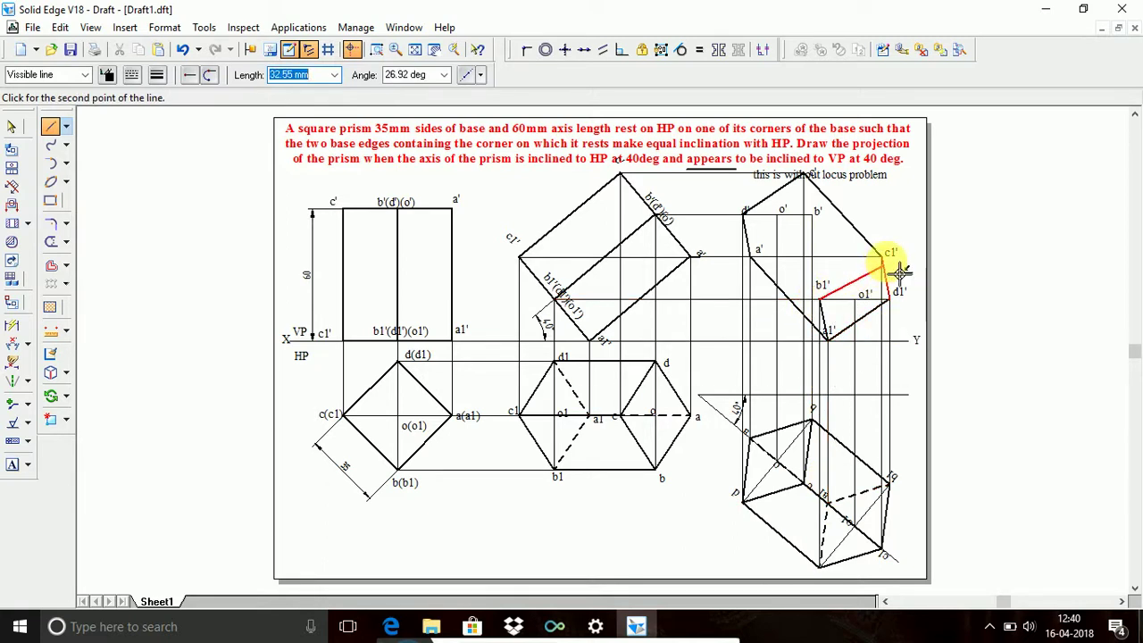
left_click(882, 256)
key("Escape")
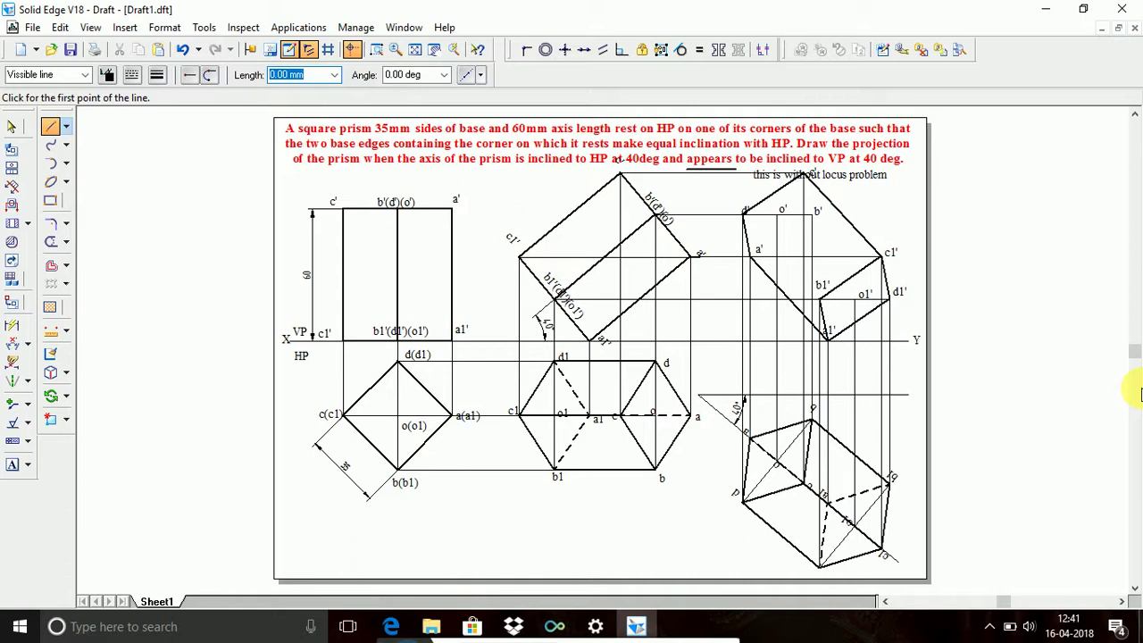
Draw the visible long edge from b1' to the corner labelled d' in the final front view
left_click(882, 256)
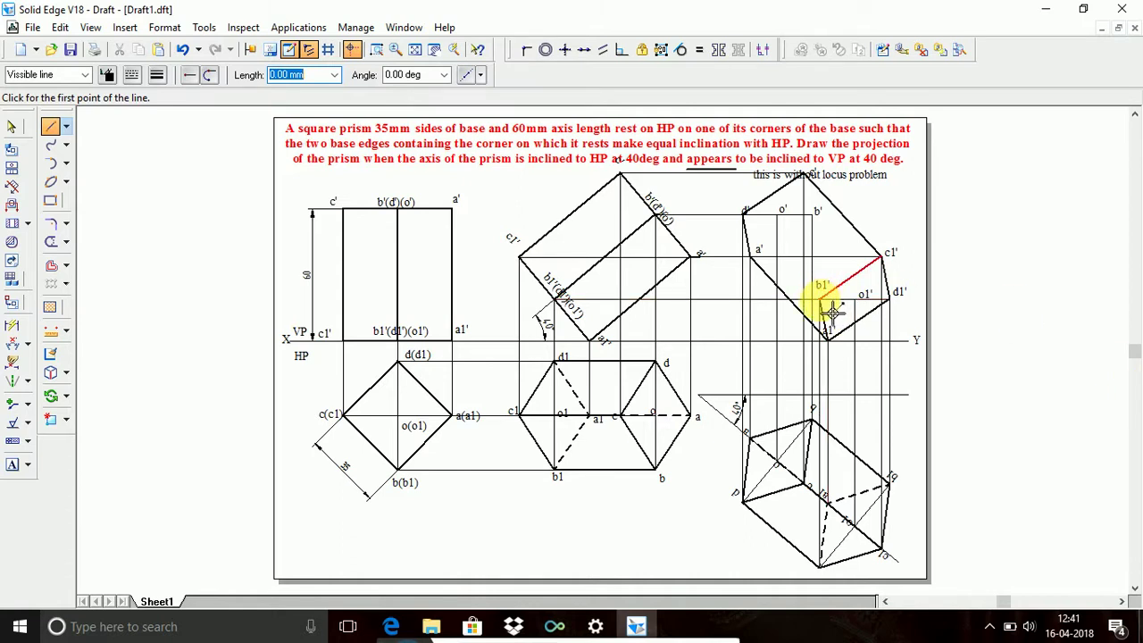
left_click(819, 302)
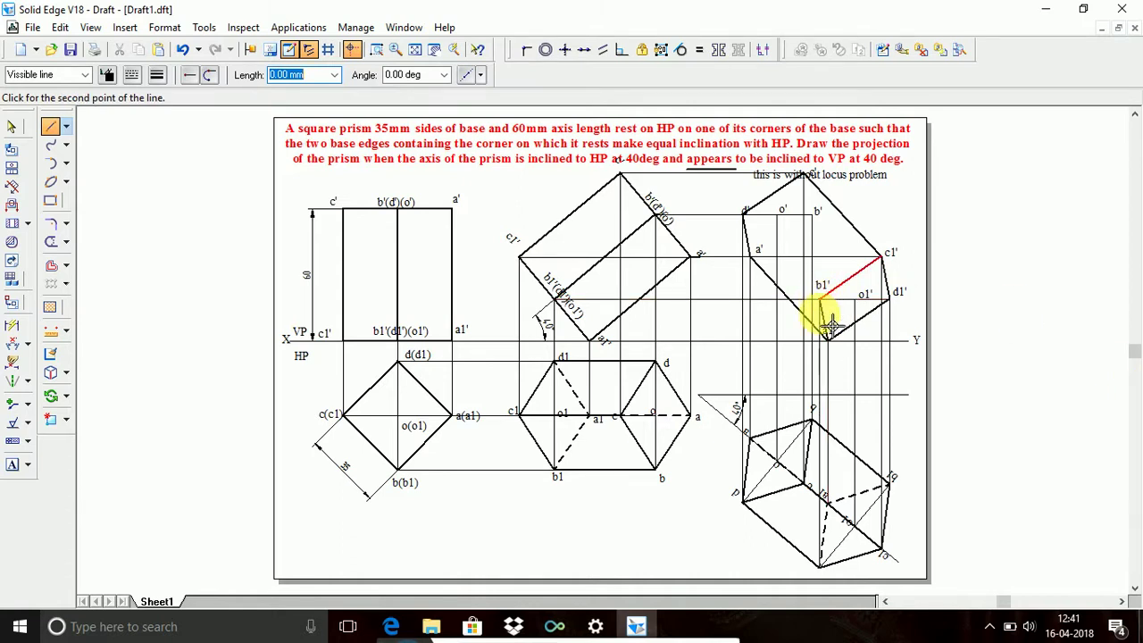
left_click(755, 223)
key("Escape")
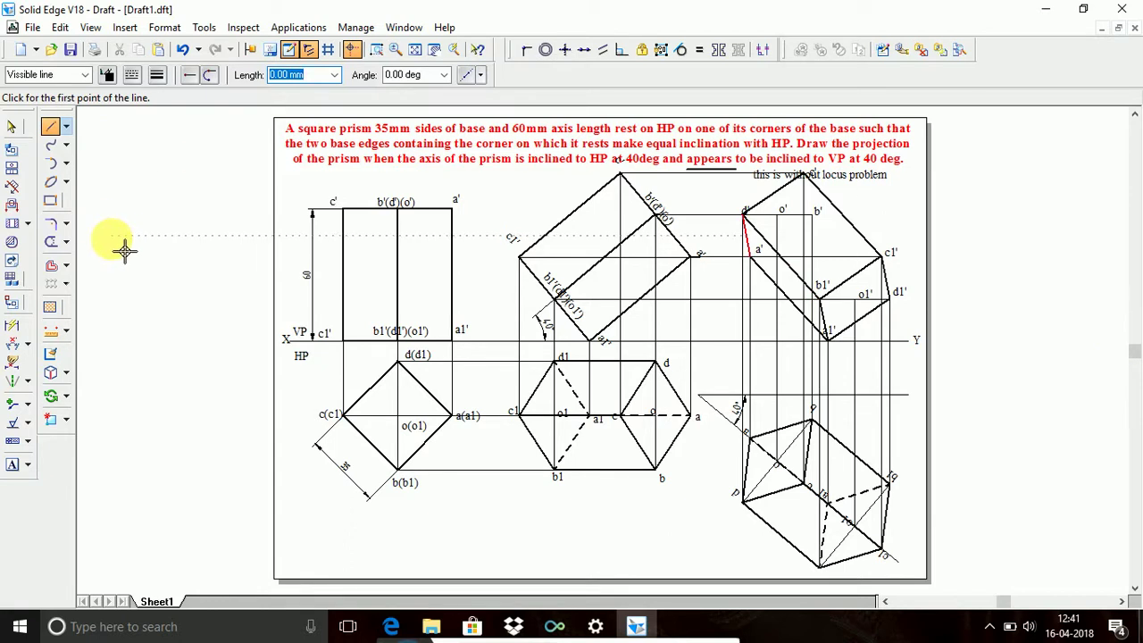